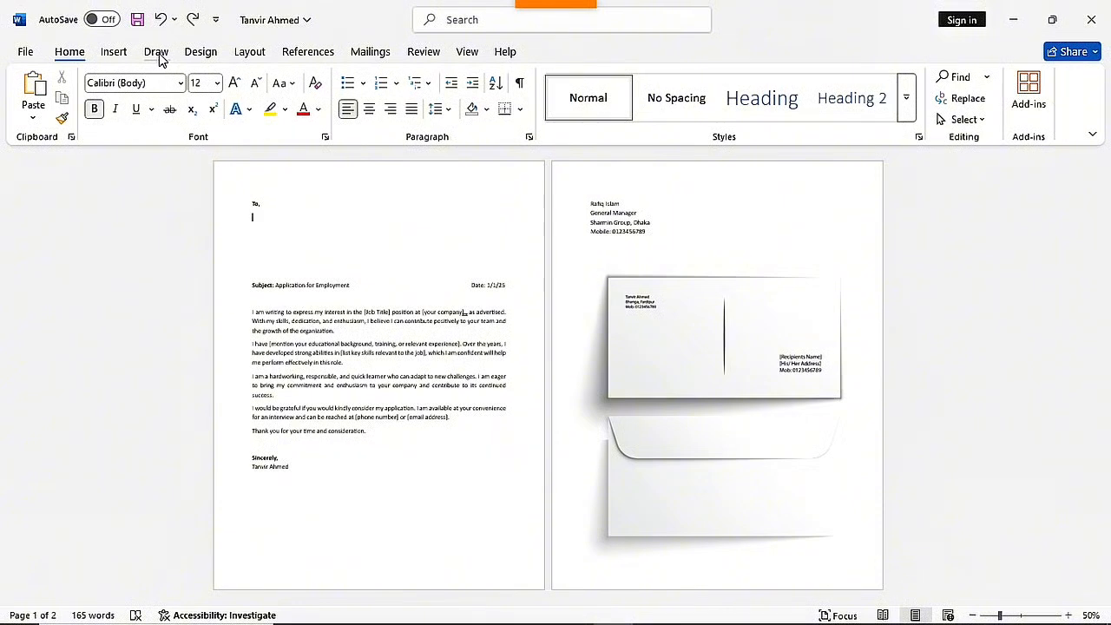
{"action": "left_click", "coordinate": [157, 54]}
{"action": "left_click", "coordinate": [212, 52]}
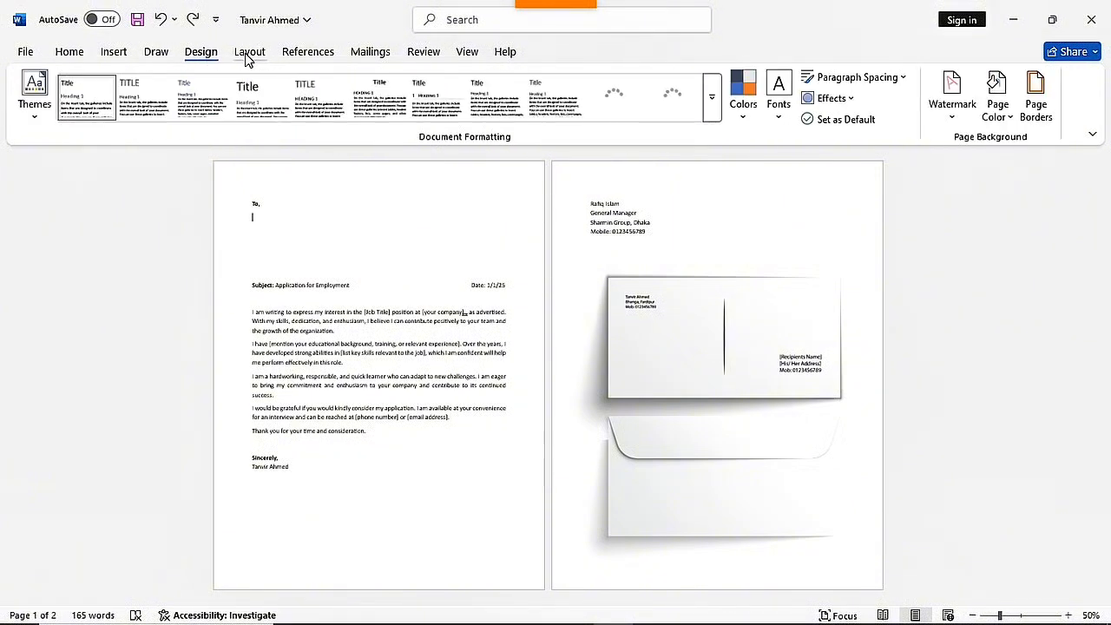
{"action": "left_click", "coordinate": [249, 54]}
{"action": "left_click", "coordinate": [308, 54]}
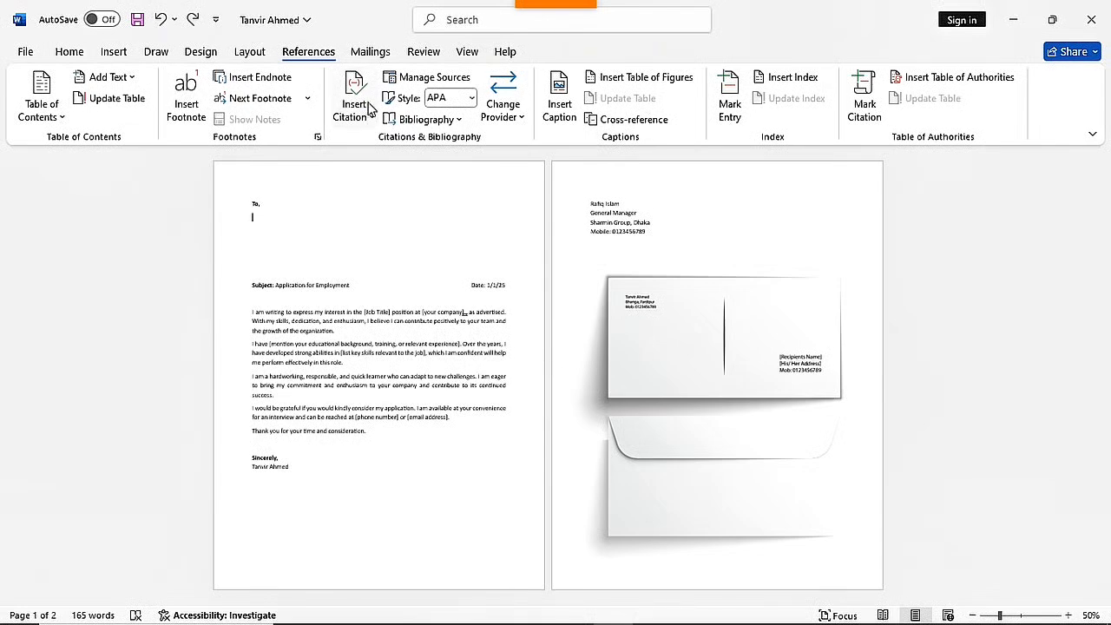
Step: Copy the recipient's four-line name and address block from the top of the second page
{"action": "left_click", "coordinate": [368, 52]}
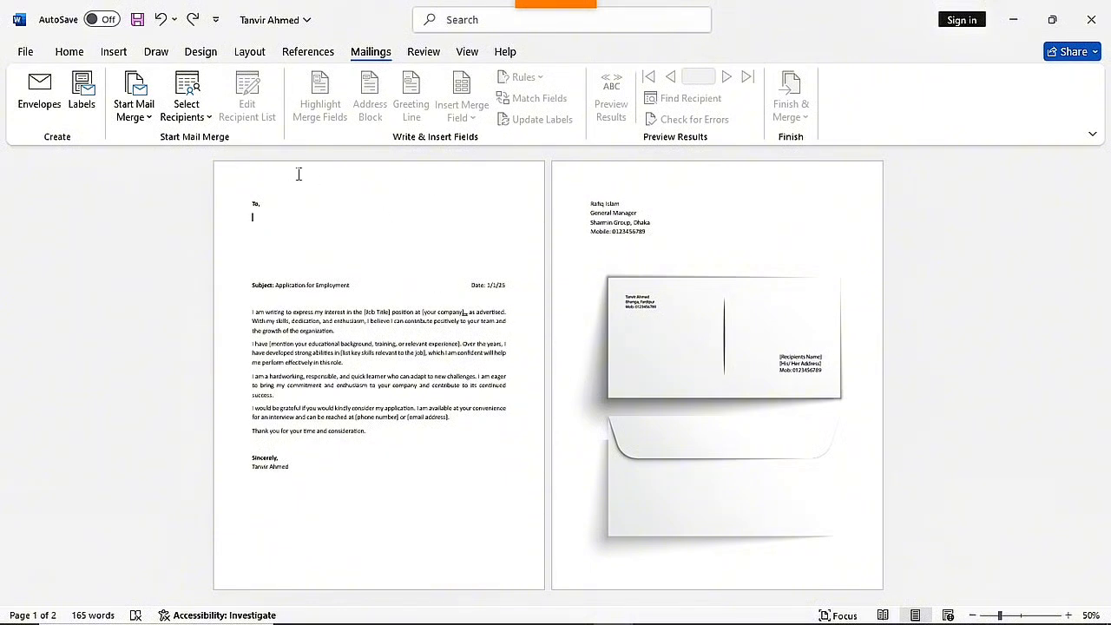
{"action": "left_click", "coordinate": [257, 227]}
{"action": "left_click", "coordinate": [1070, 617]}
{"action": "left_click", "coordinate": [1069, 616]}
{"action": "left_click", "coordinate": [1070, 616]}
{"action": "left_click", "coordinate": [1069, 616]}
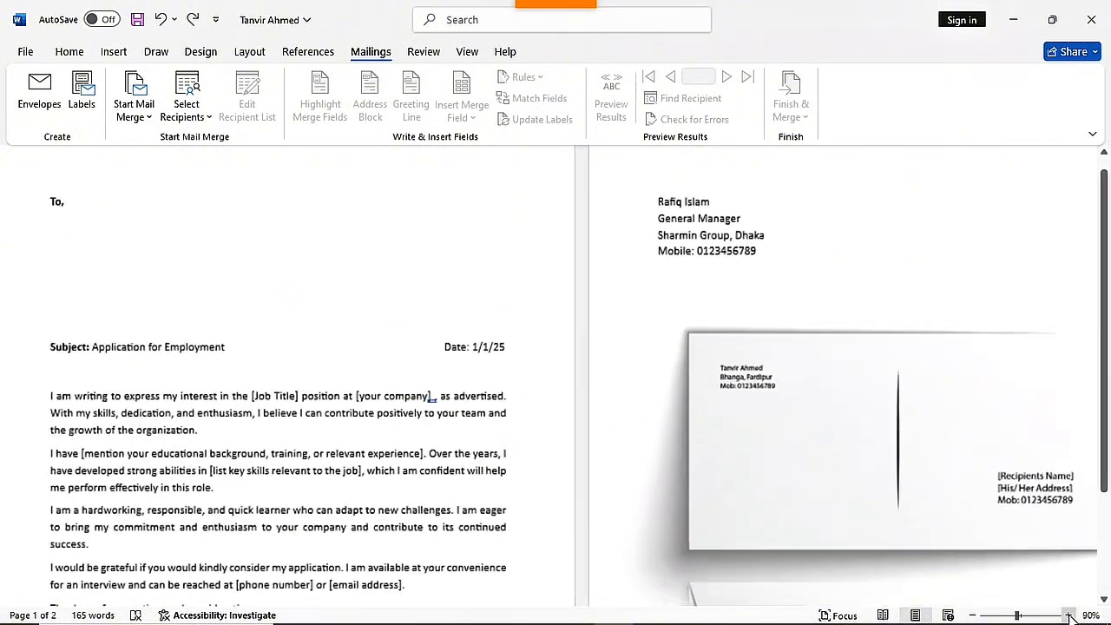
{"action": "left_click", "coordinate": [1071, 618]}
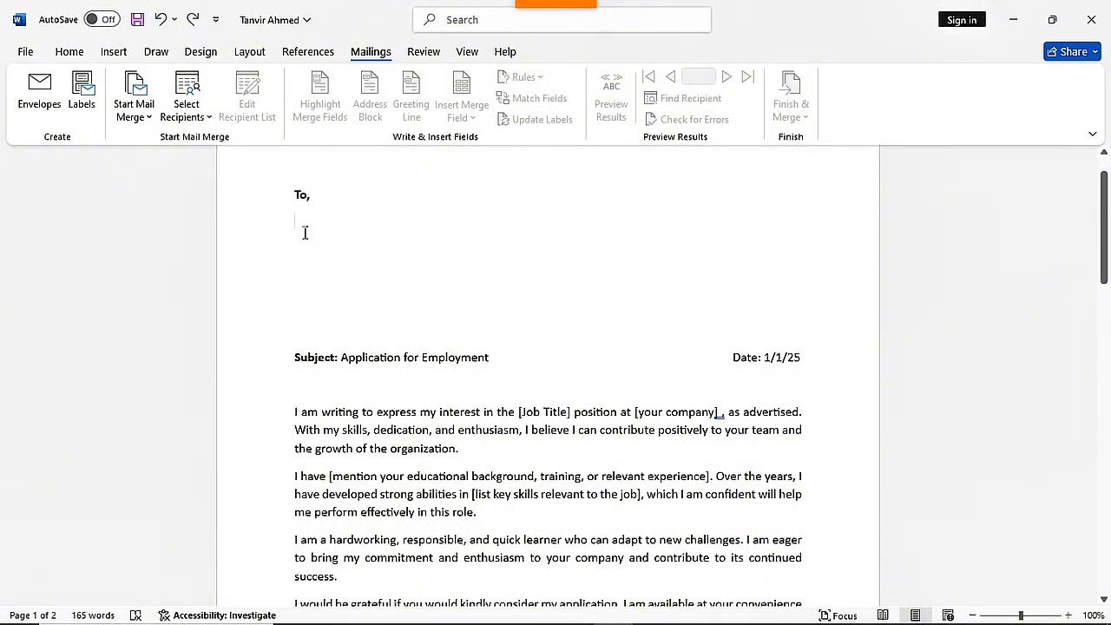
{"action": "scroll", "coordinate": [403, 286], "scroll_direction": "down", "scroll_amount": 9}
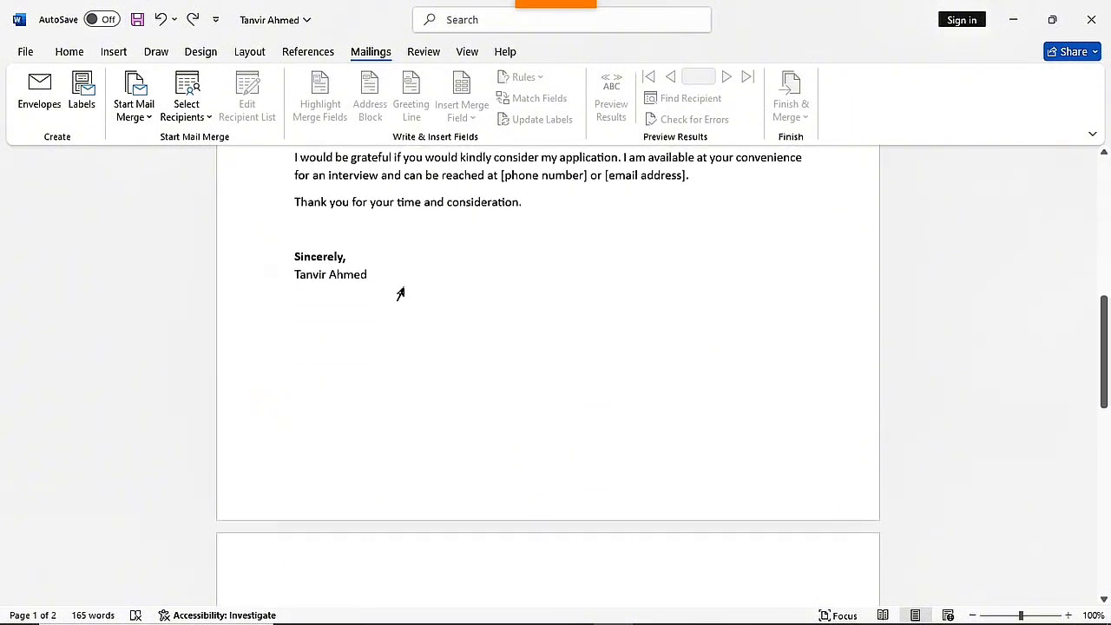
{"action": "scroll", "coordinate": [403, 291], "scroll_direction": "down", "scroll_amount": 4}
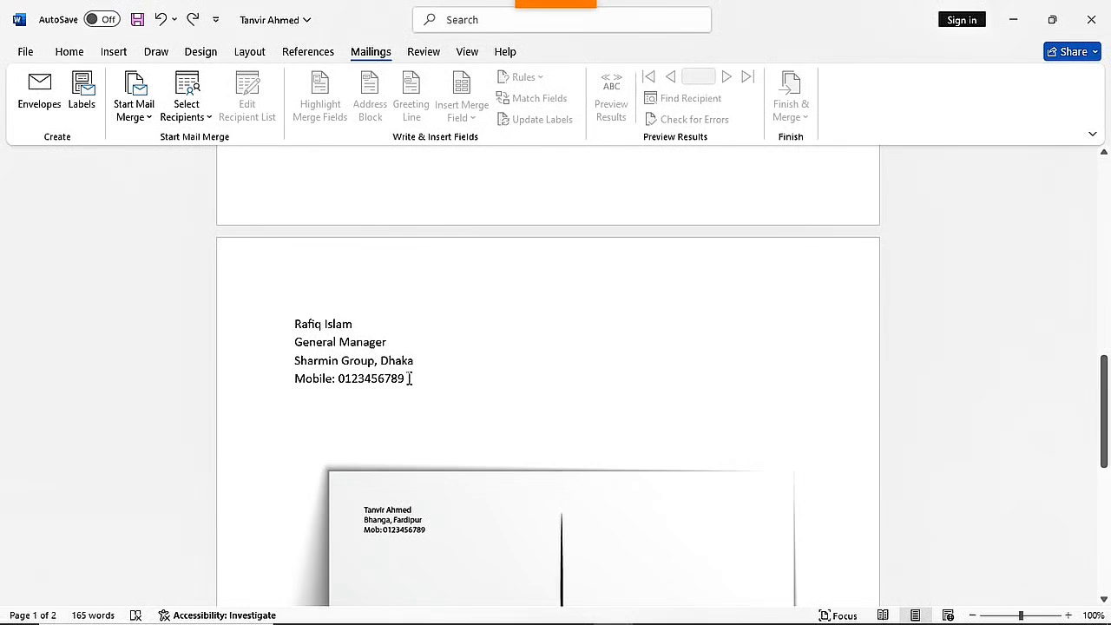
{"action": "left_click_drag", "start_coordinate": [410, 378], "coordinate": [295, 322]}
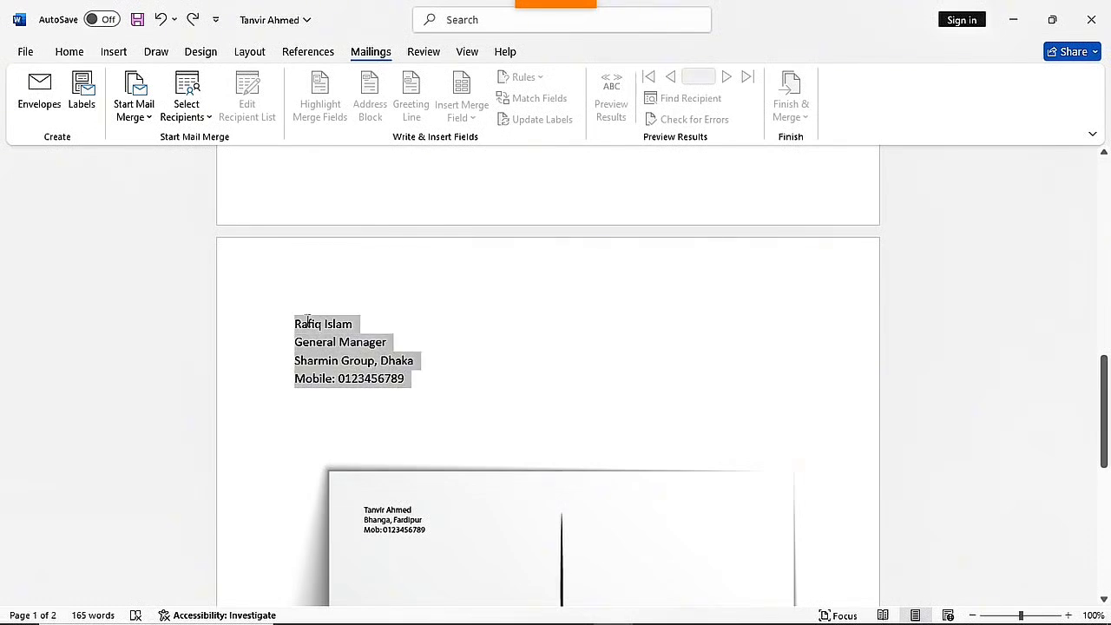
{"action": "right_click", "coordinate": [329, 344]}
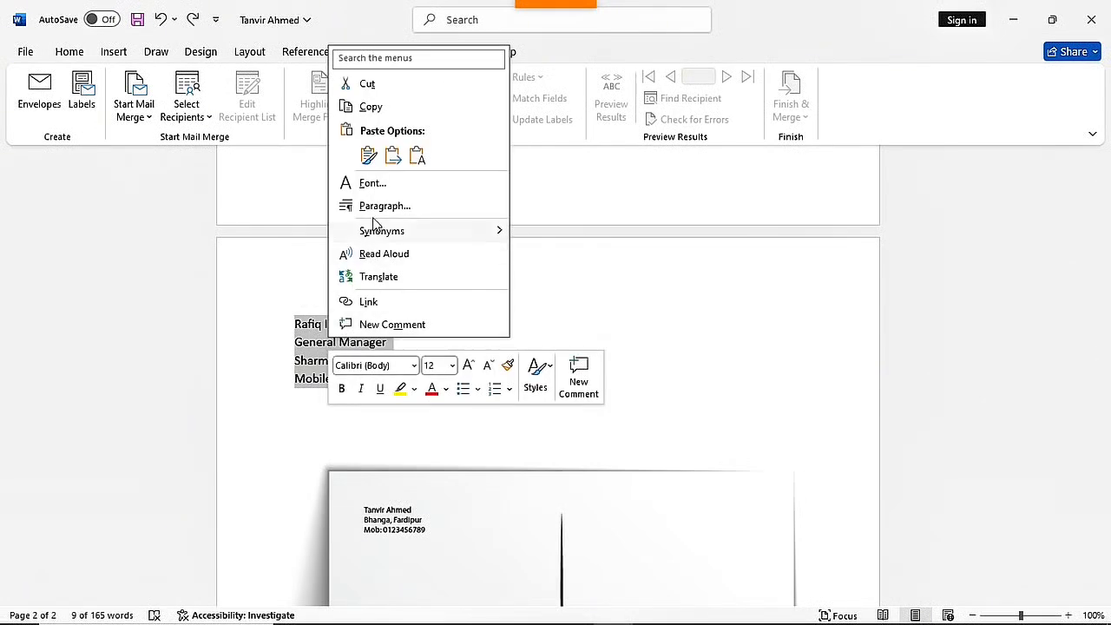
{"action": "left_click", "coordinate": [388, 108]}
Step: Paste the copied recipient address block on the empty line beneath "To," in the letter
{"action": "scroll", "coordinate": [425, 367], "scroll_direction": "up", "scroll_amount": 10}
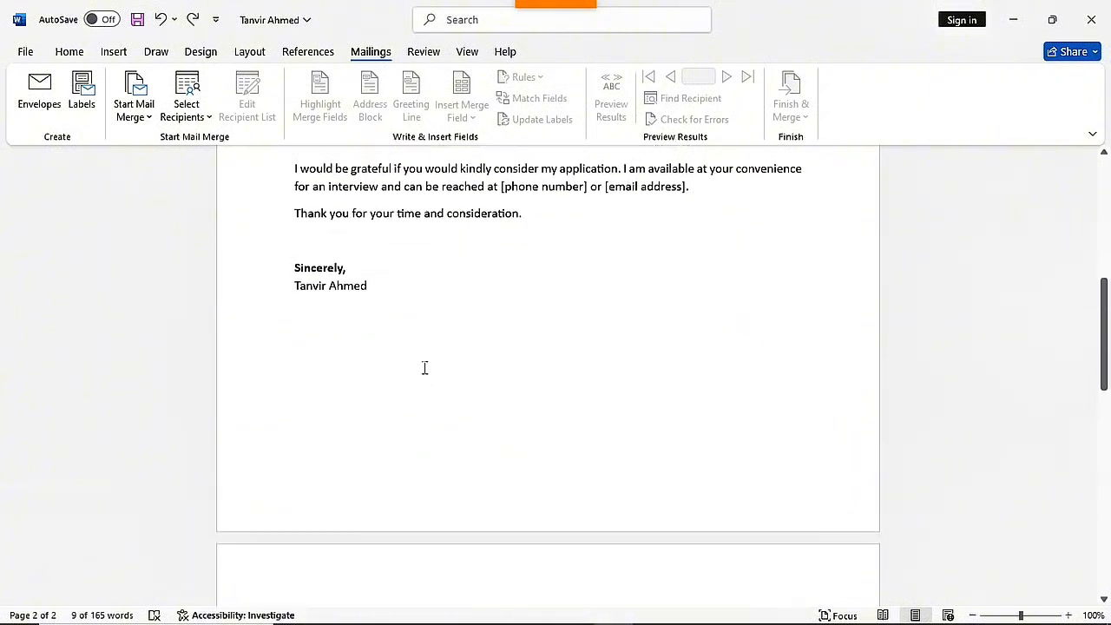
{"action": "left_click", "coordinate": [296, 291]}
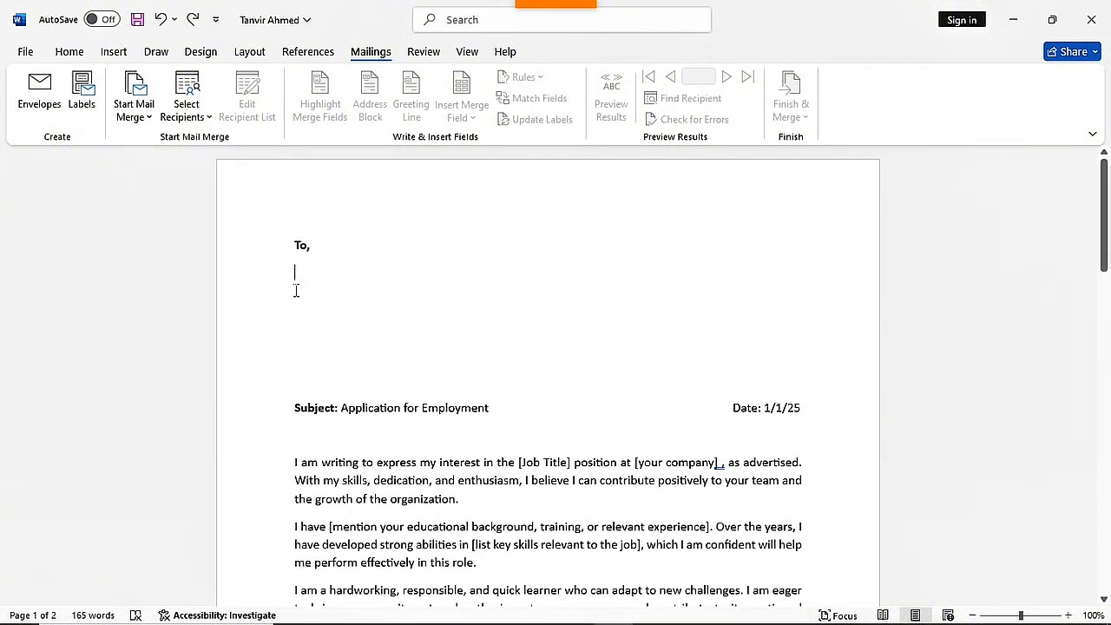
{"action": "key", "text": "ctrl+v"}
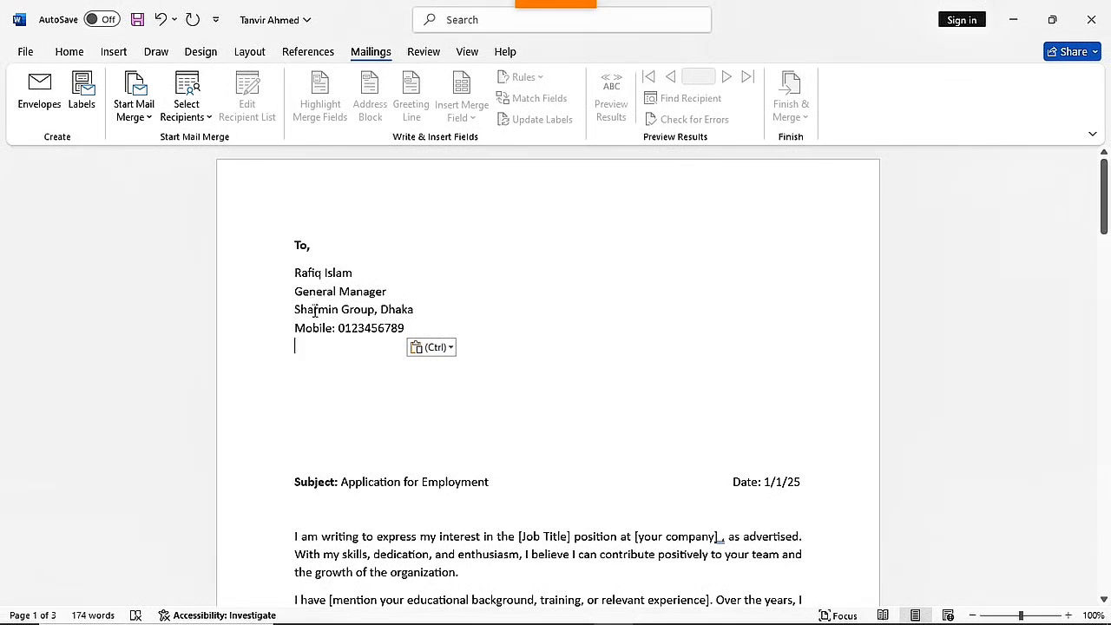
Step: Start envelope creation for the letter and remove the "To," line from the delivery address
{"action": "left_click", "coordinate": [52, 115]}
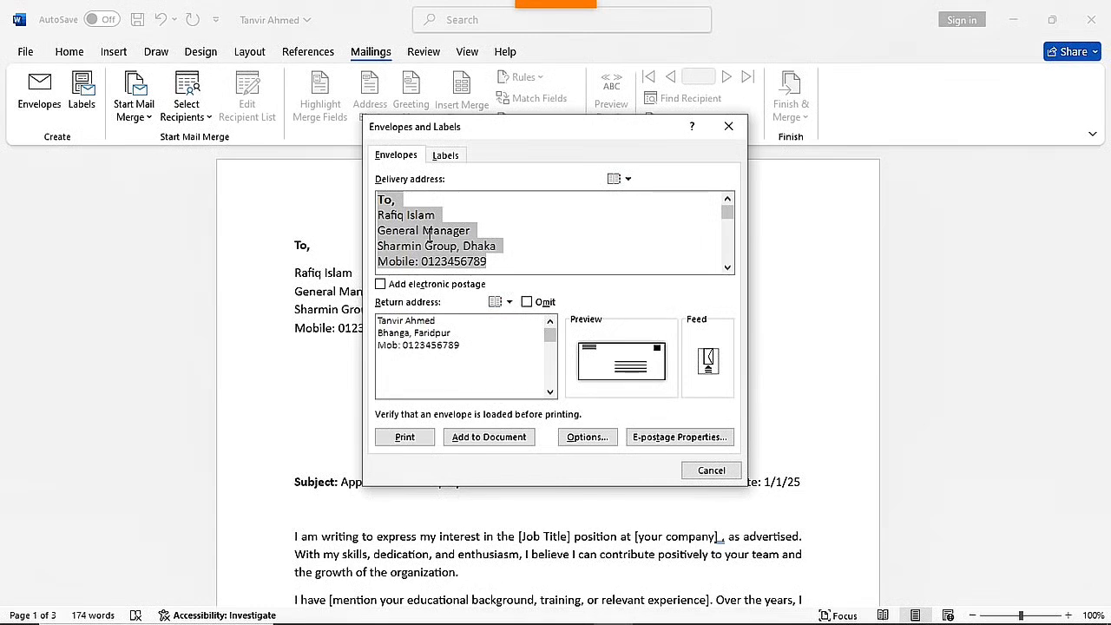
{"action": "left_click_drag", "start_coordinate": [395, 200], "coordinate": [380, 202]}
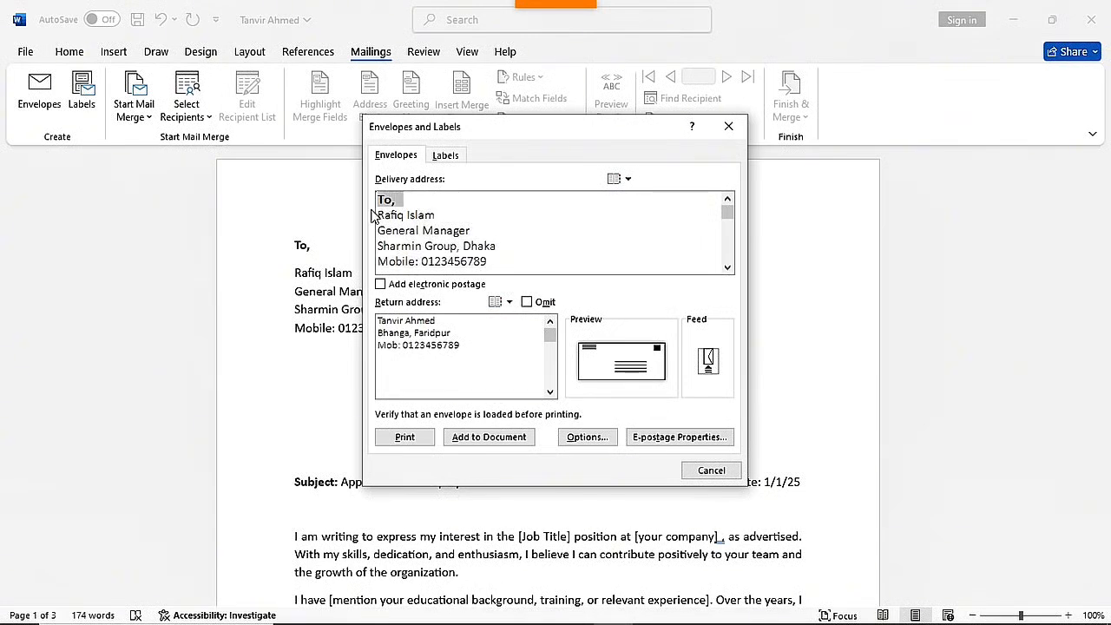
{"action": "key", "text": "Delete"}
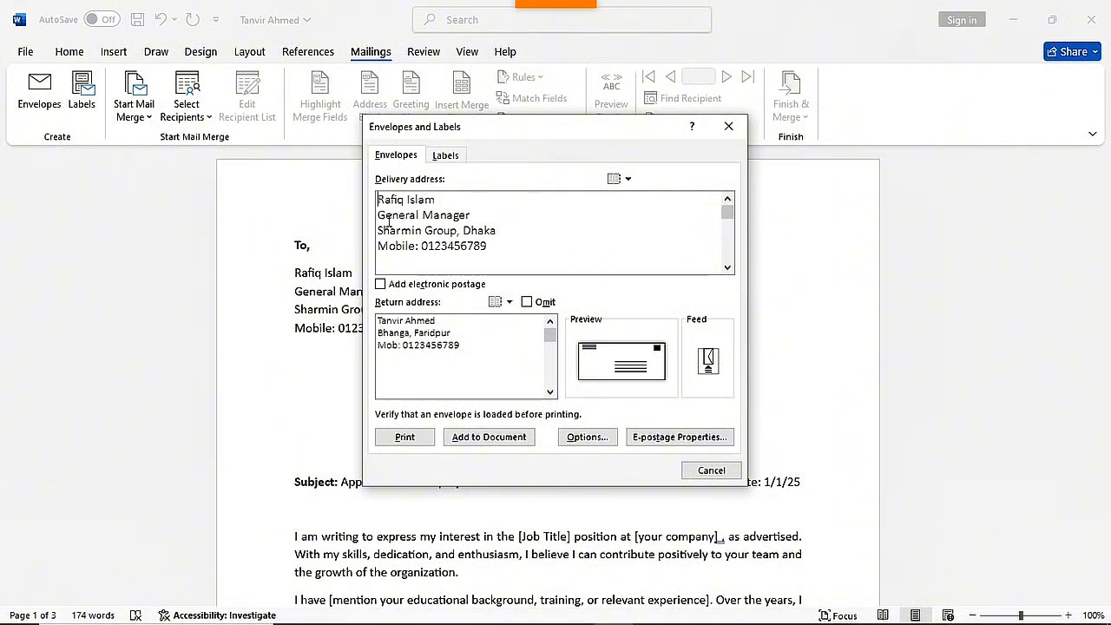
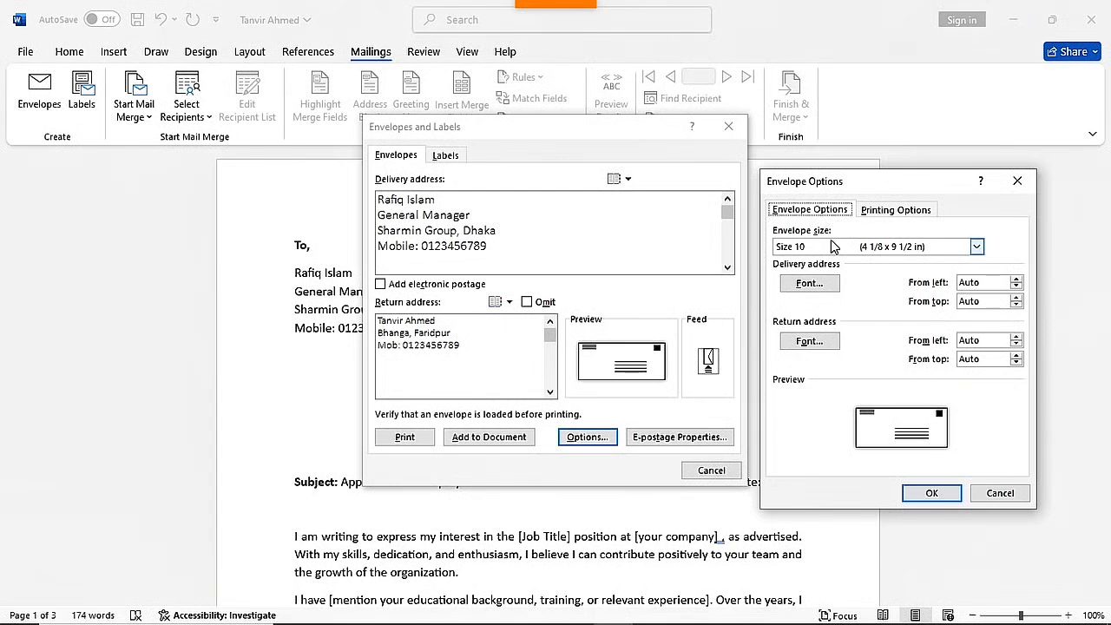
Step: Examine the available envelope sizes and the delivery and return address font settings, keeping Size 10 (4 1/8 x 9 1/2 in)
{"action": "left_click", "coordinate": [976, 248]}
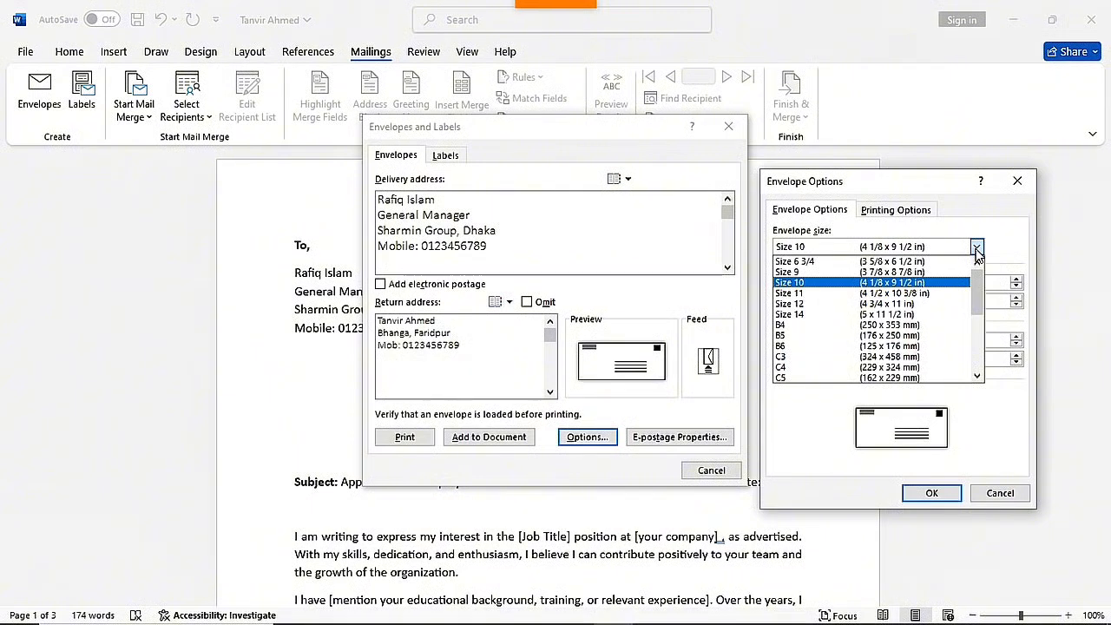
{"action": "left_click_drag", "start_coordinate": [977, 292], "coordinate": [975, 348]}
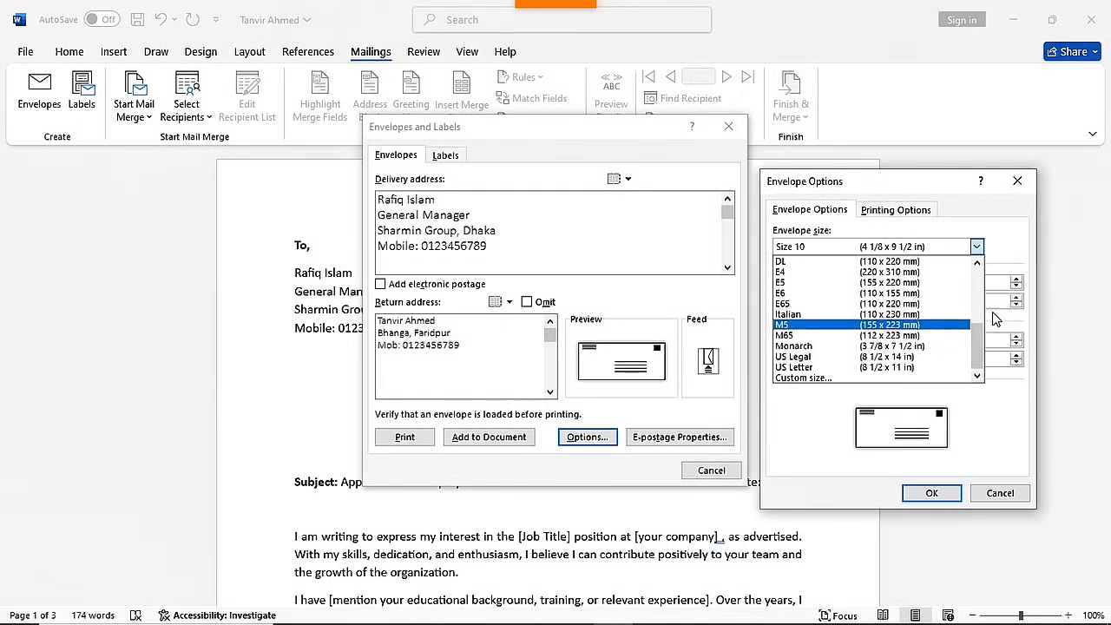
{"action": "left_click", "coordinate": [1000, 251]}
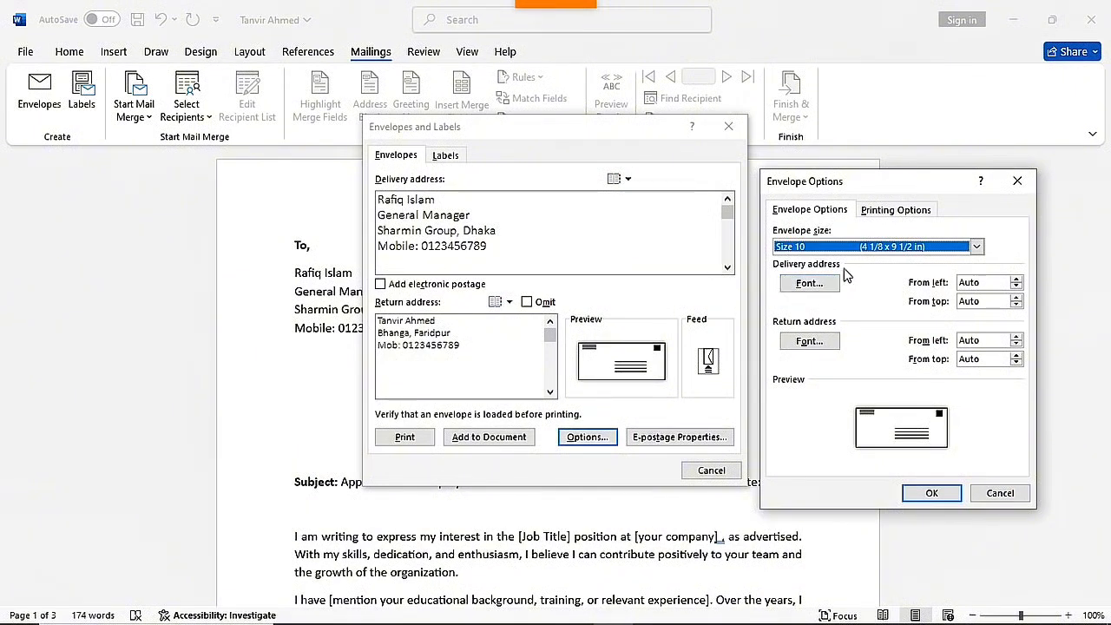
{"action": "left_click", "coordinate": [816, 286]}
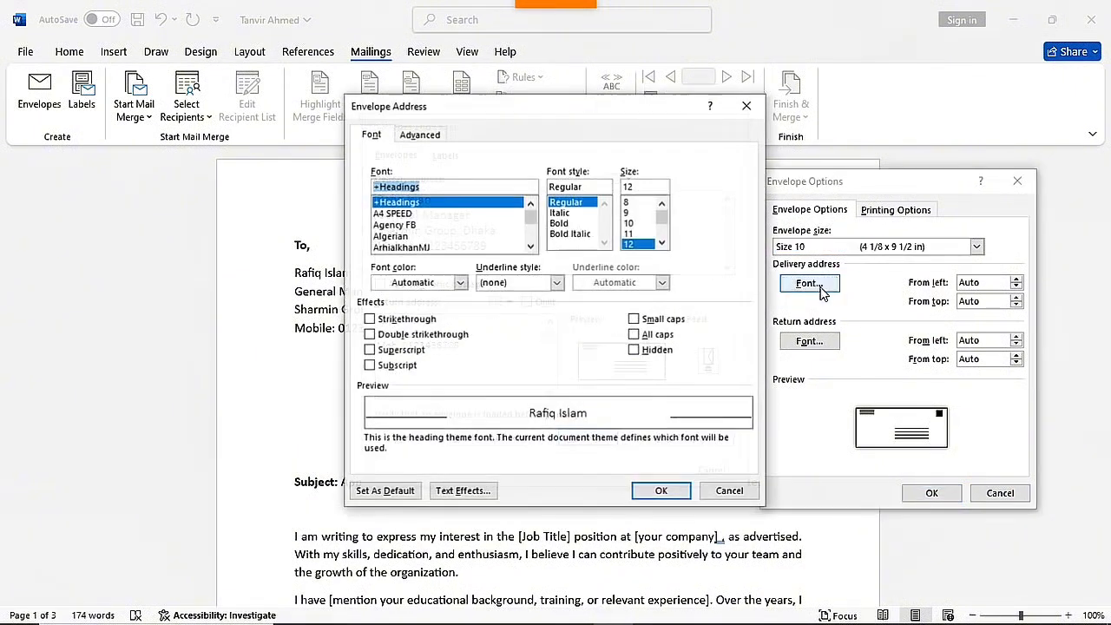
{"action": "left_click", "coordinate": [747, 105]}
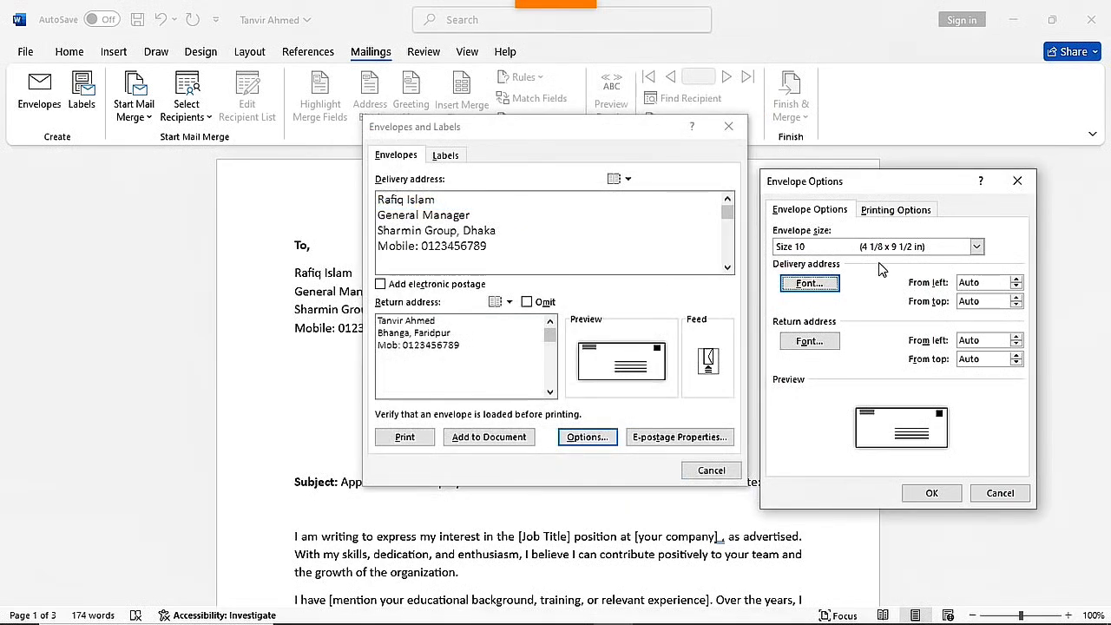
{"action": "left_click", "coordinate": [821, 345]}
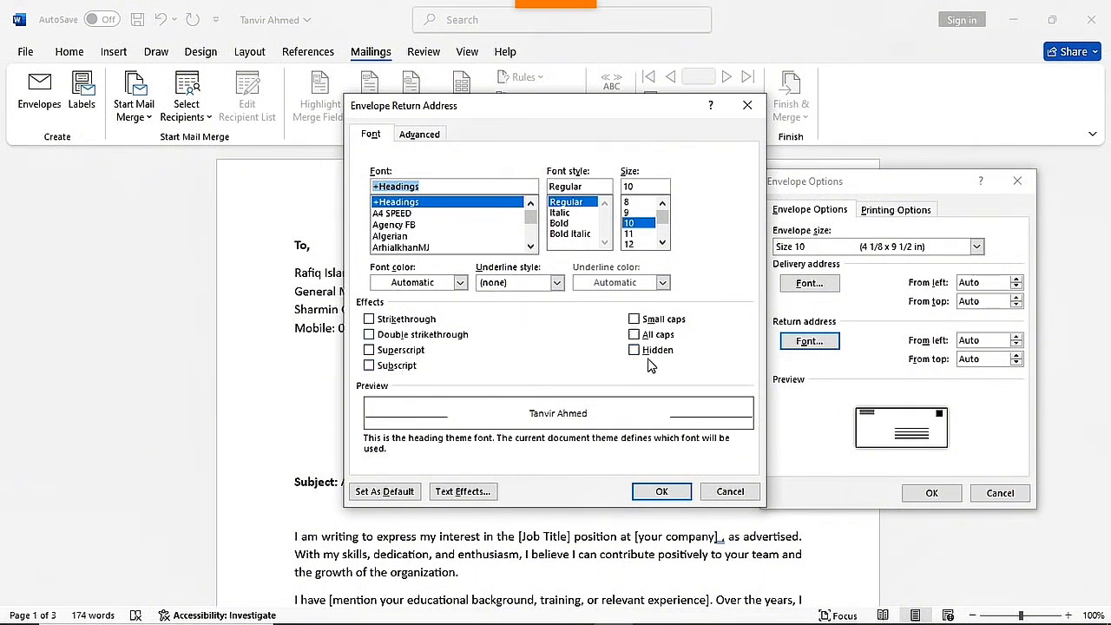
{"action": "left_click", "coordinate": [658, 491]}
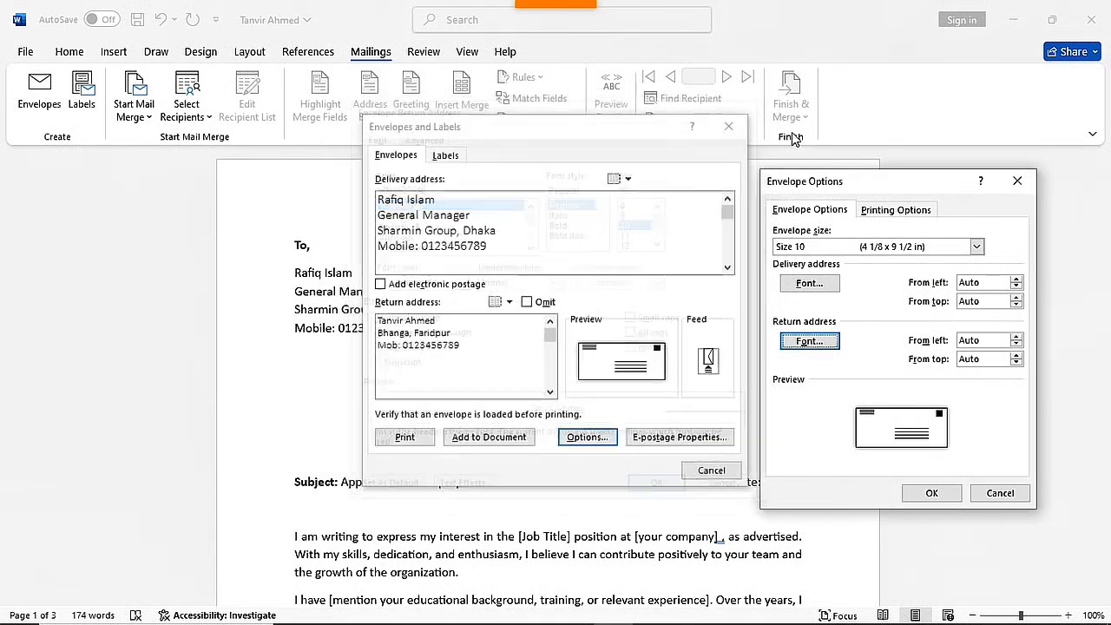
{"action": "left_click", "coordinate": [932, 493]}
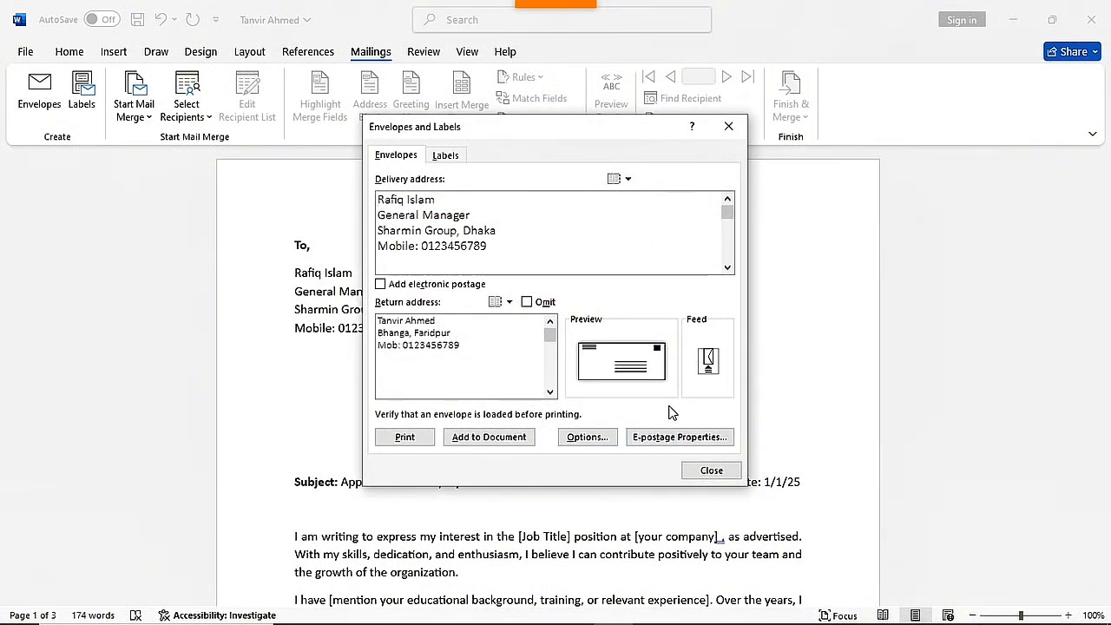
Step: Add the addressed envelope to the document and look over the envelope page
{"action": "left_click", "coordinate": [499, 444]}
{"action": "scroll", "coordinate": [498, 469], "scroll_direction": "down", "scroll_amount": 2}
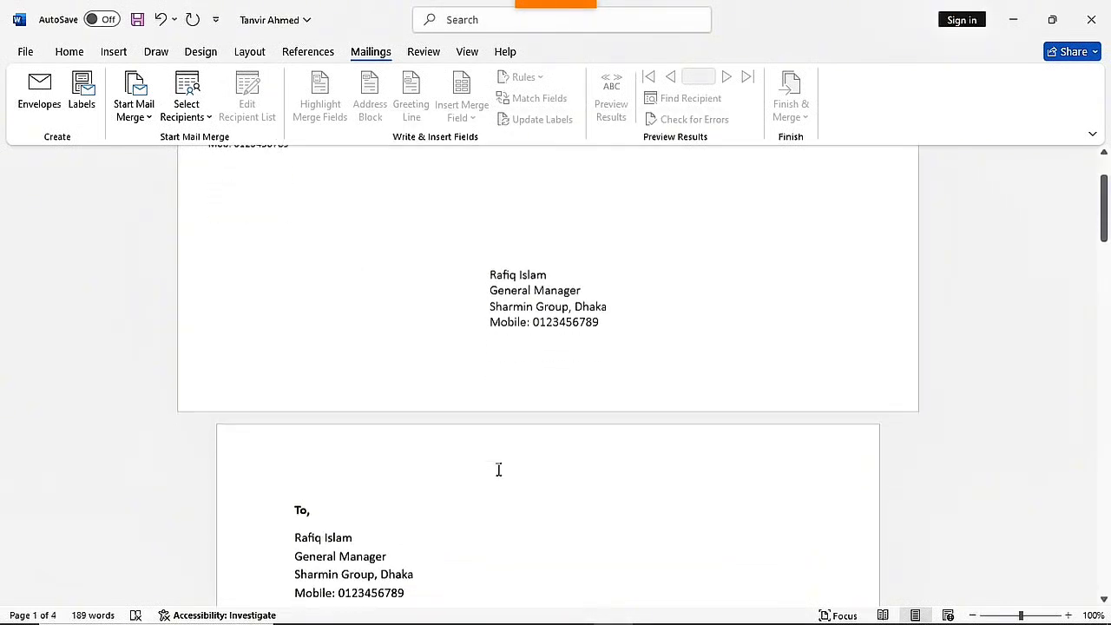
{"action": "scroll", "coordinate": [491, 474], "scroll_direction": "up", "scroll_amount": 2}
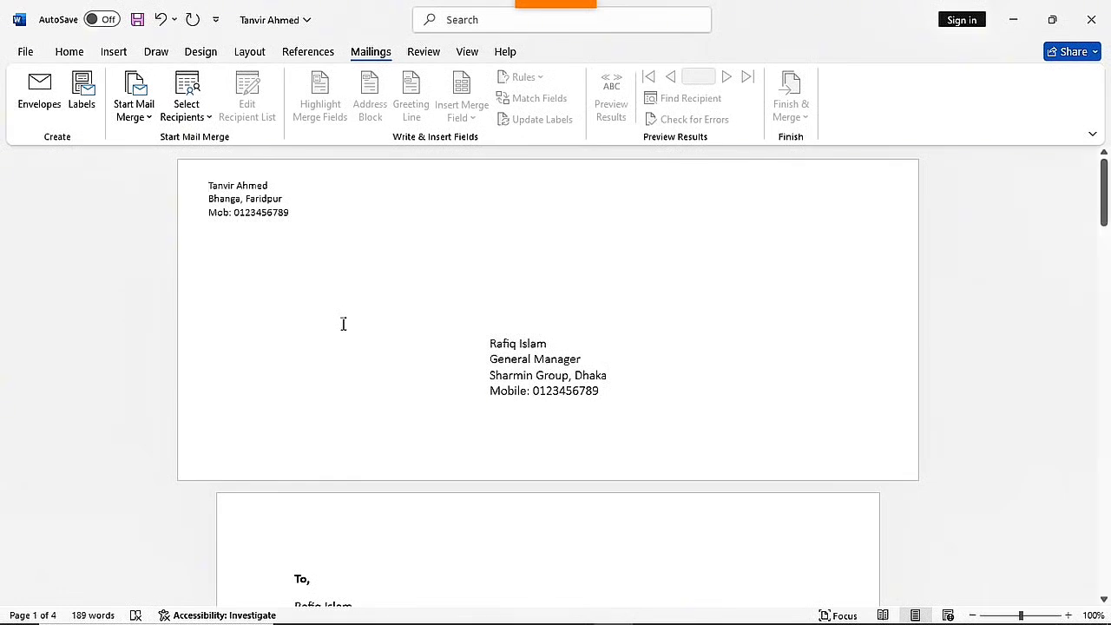
Step: Set up labels for the recipient's address with a custom 30 Per Page label based on the Microsoft product, keeping its dimensions
{"action": "left_click", "coordinate": [82, 93]}
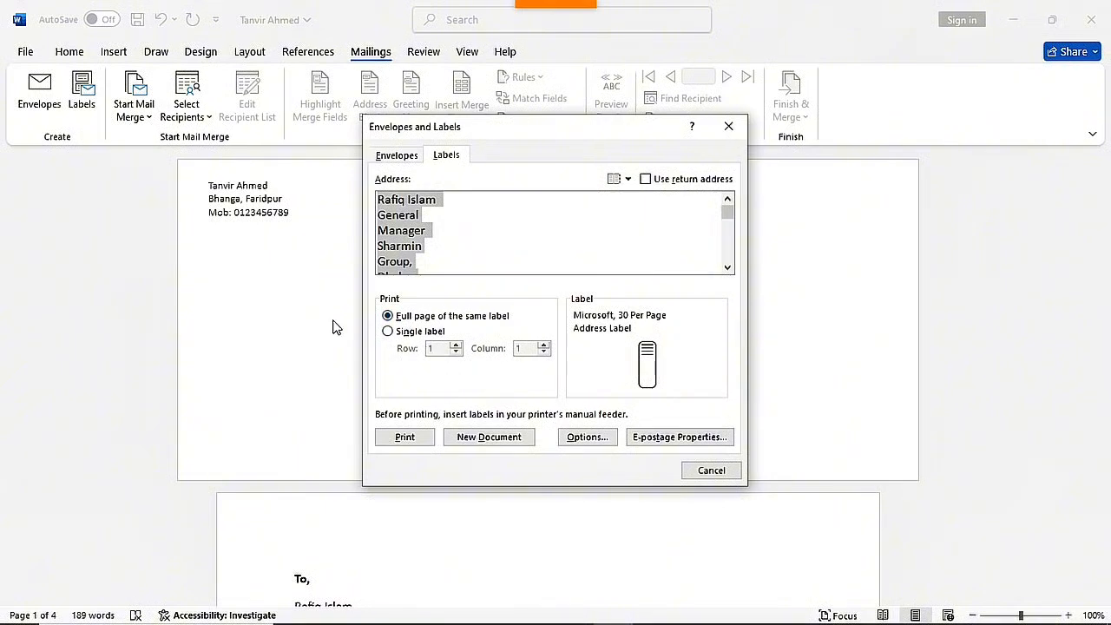
{"action": "left_click_drag", "start_coordinate": [621, 124], "coordinate": [951, 199]}
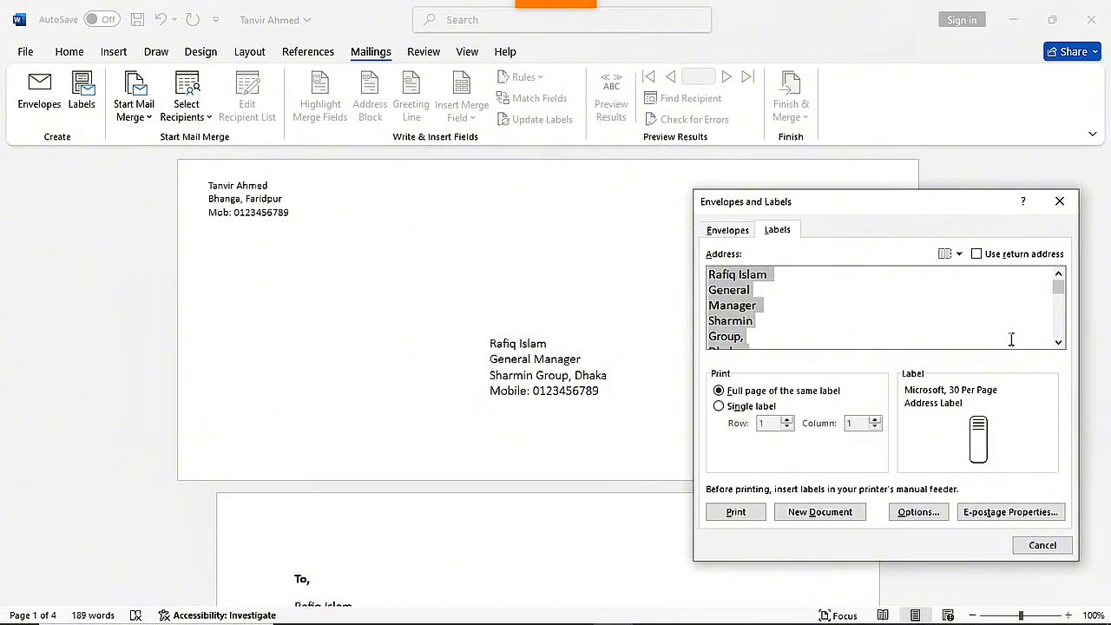
{"action": "left_click", "coordinate": [912, 521]}
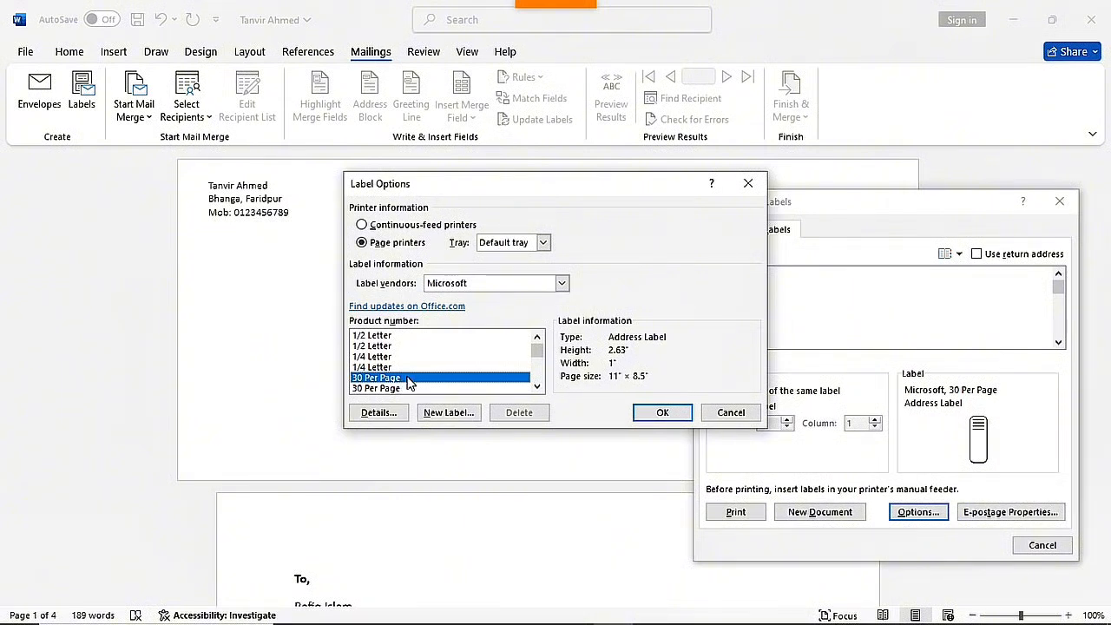
{"action": "left_click", "coordinate": [436, 416]}
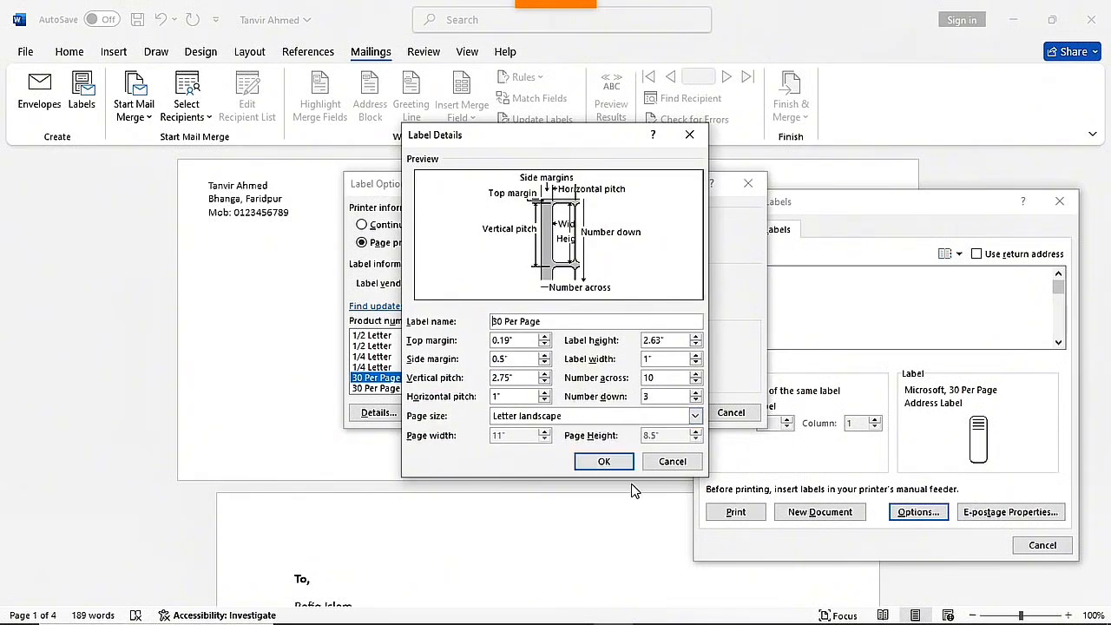
{"action": "left_click", "coordinate": [606, 465]}
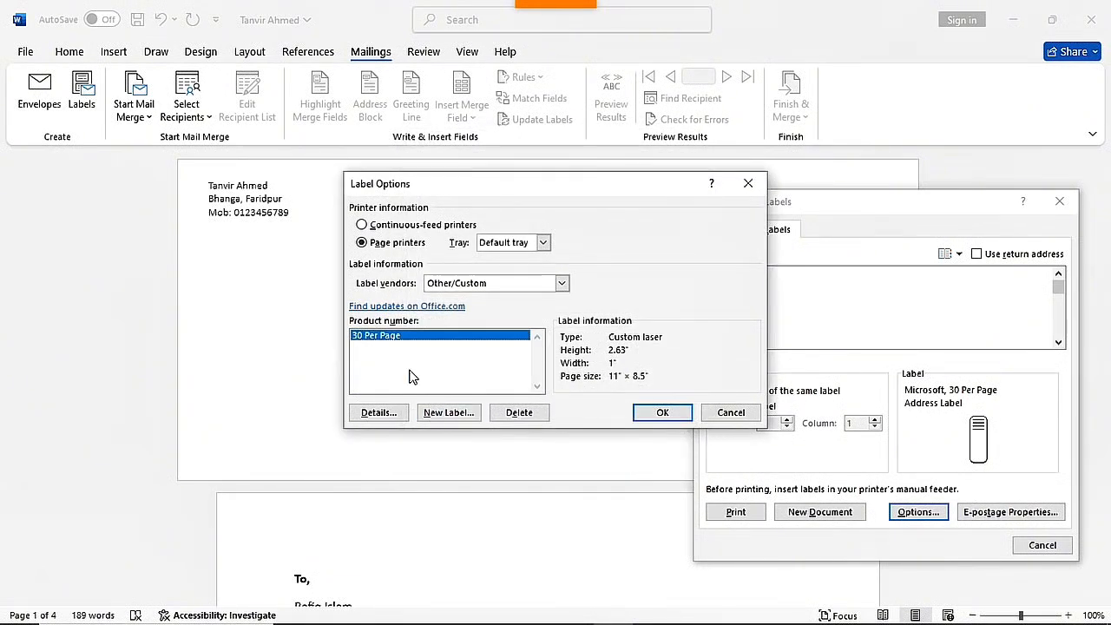
{"action": "left_click", "coordinate": [657, 414]}
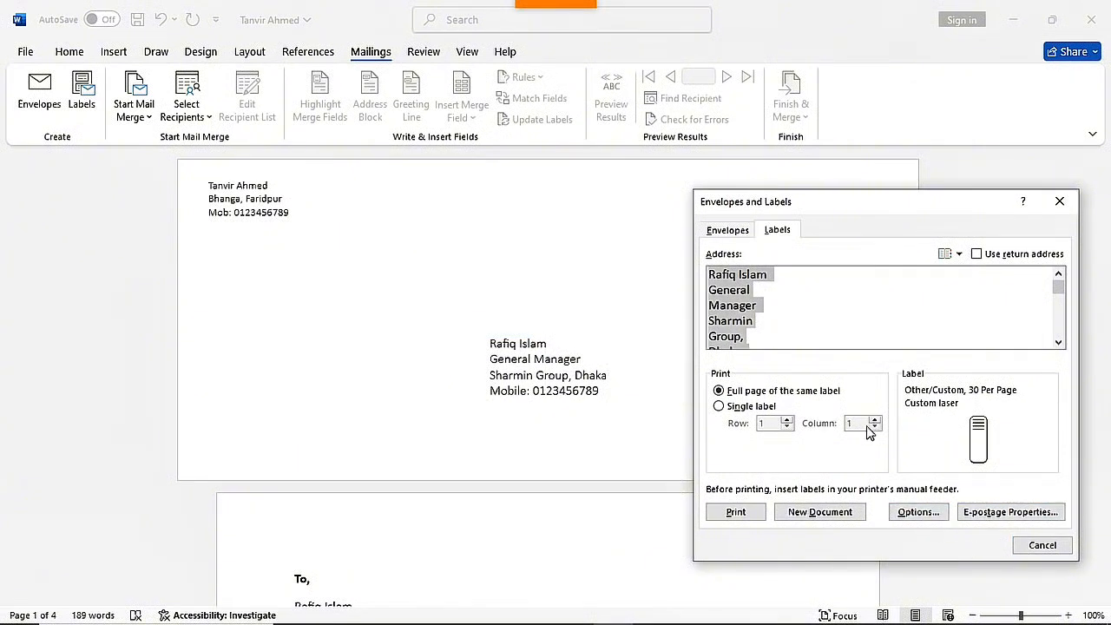
Step: Generate a new document with a full page of the same address label and look it over
{"action": "left_click", "coordinate": [838, 514]}
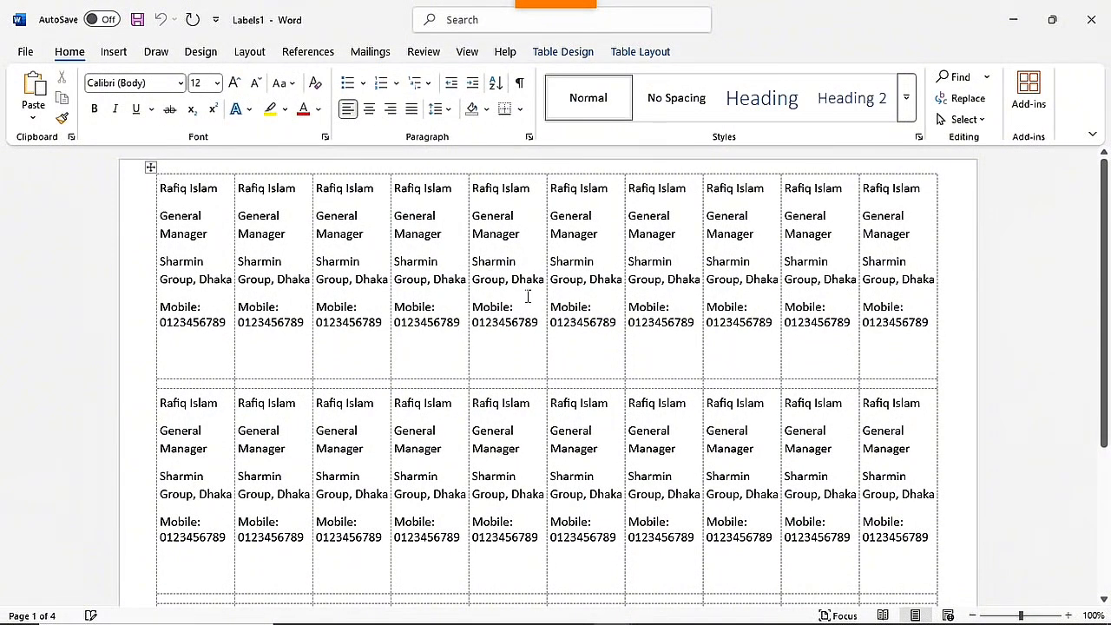
{"action": "scroll", "coordinate": [287, 304], "scroll_direction": "down", "scroll_amount": 5}
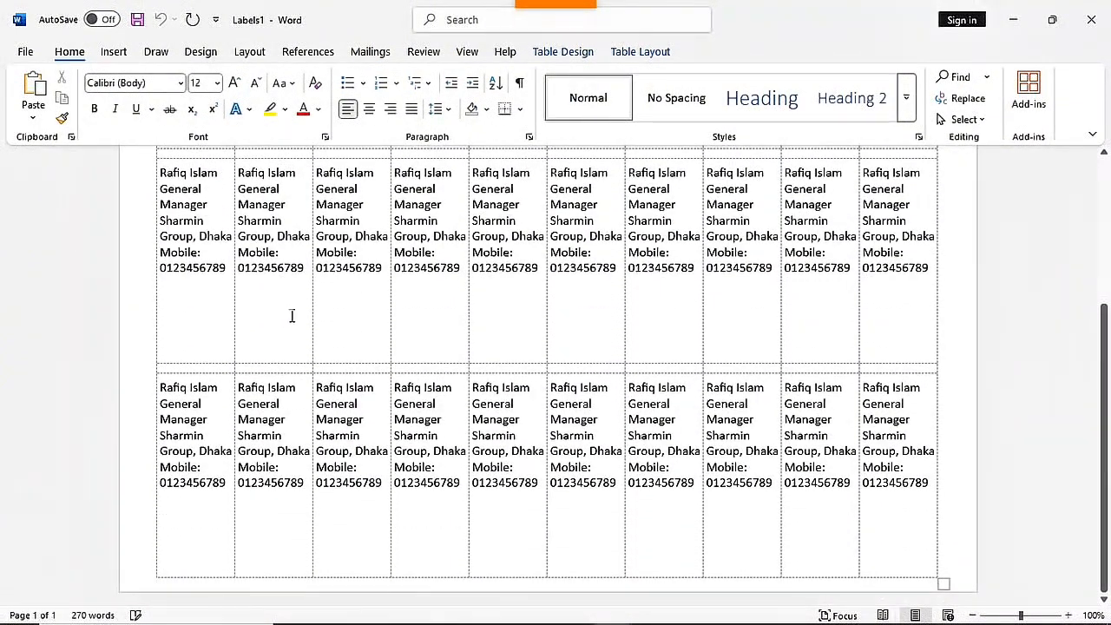
{"action": "scroll", "coordinate": [479, 373], "scroll_direction": "up", "scroll_amount": 5}
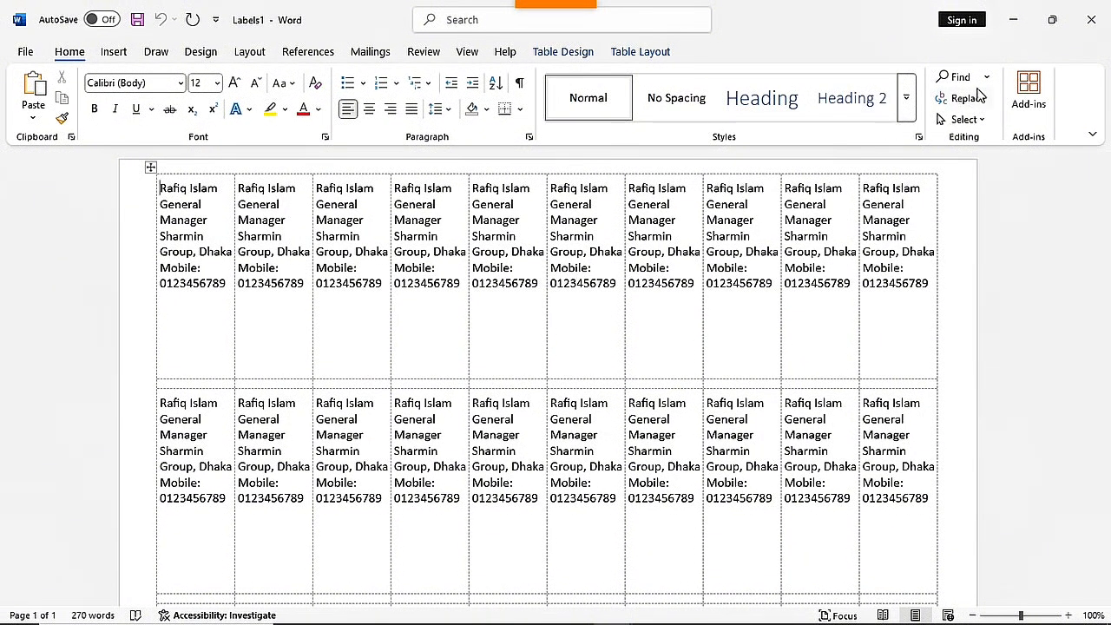
Step: Close the generated label sheet document and return to the job application letter
{"action": "left_click", "coordinate": [1092, 26]}
{"action": "left_click", "coordinate": [648, 353]}
{"action": "scroll", "coordinate": [431, 414], "scroll_direction": "up", "scroll_amount": 9}
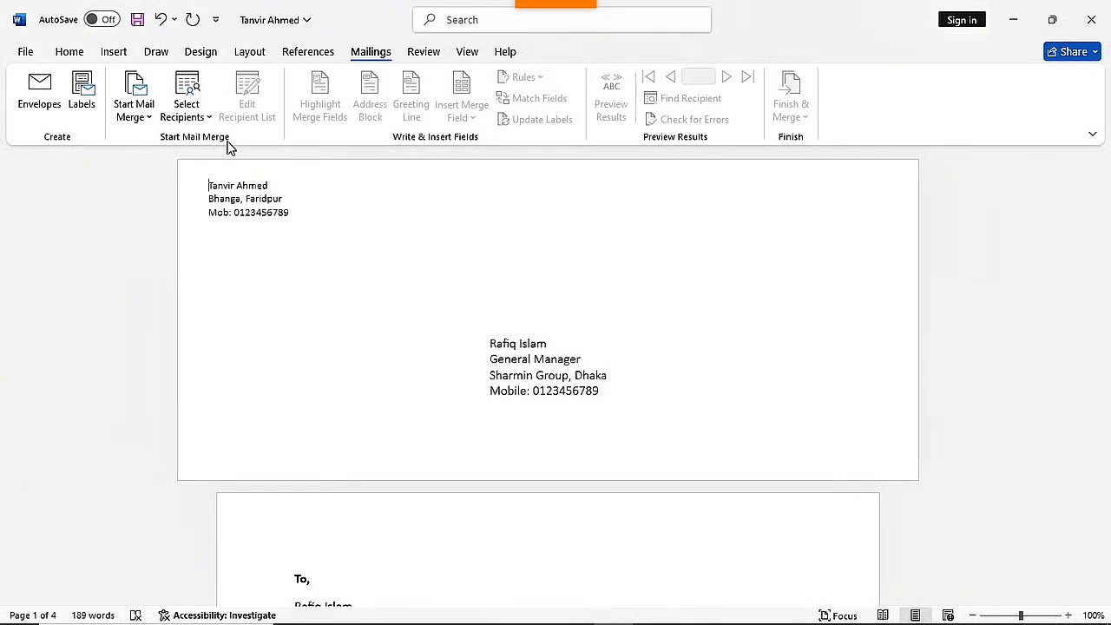
Step: Delete the recipient's name, job title, company and mobile lines below "To," in the application letter
{"action": "scroll", "coordinate": [404, 264], "scroll_direction": "down", "scroll_amount": 5}
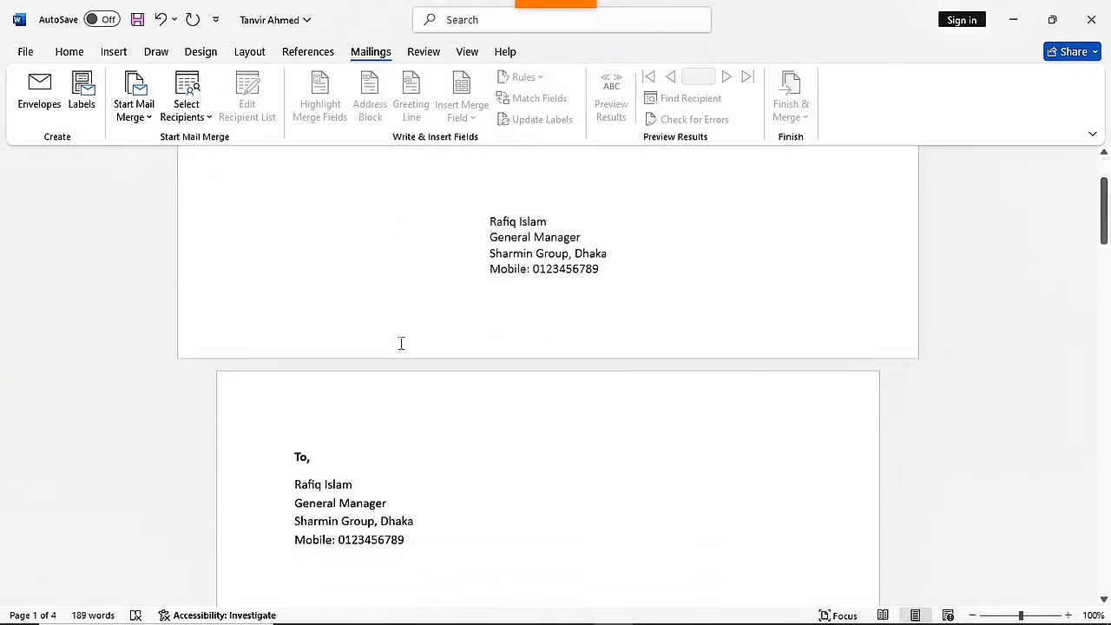
{"action": "scroll", "coordinate": [533, 386], "scroll_direction": "down", "scroll_amount": 2}
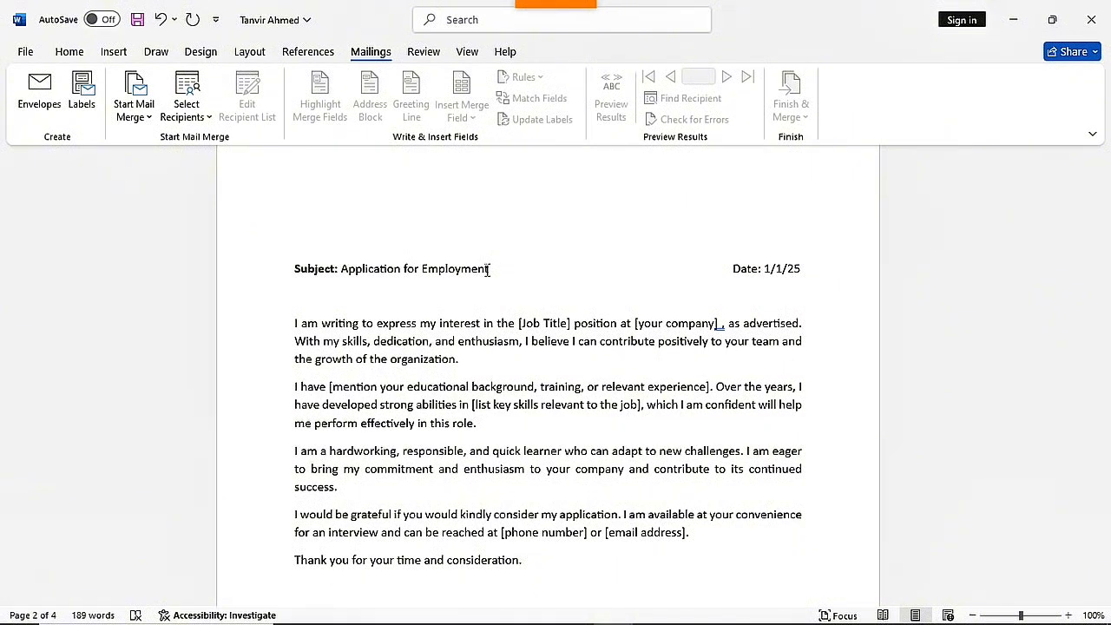
{"action": "scroll", "coordinate": [477, 275], "scroll_direction": "up", "scroll_amount": 4}
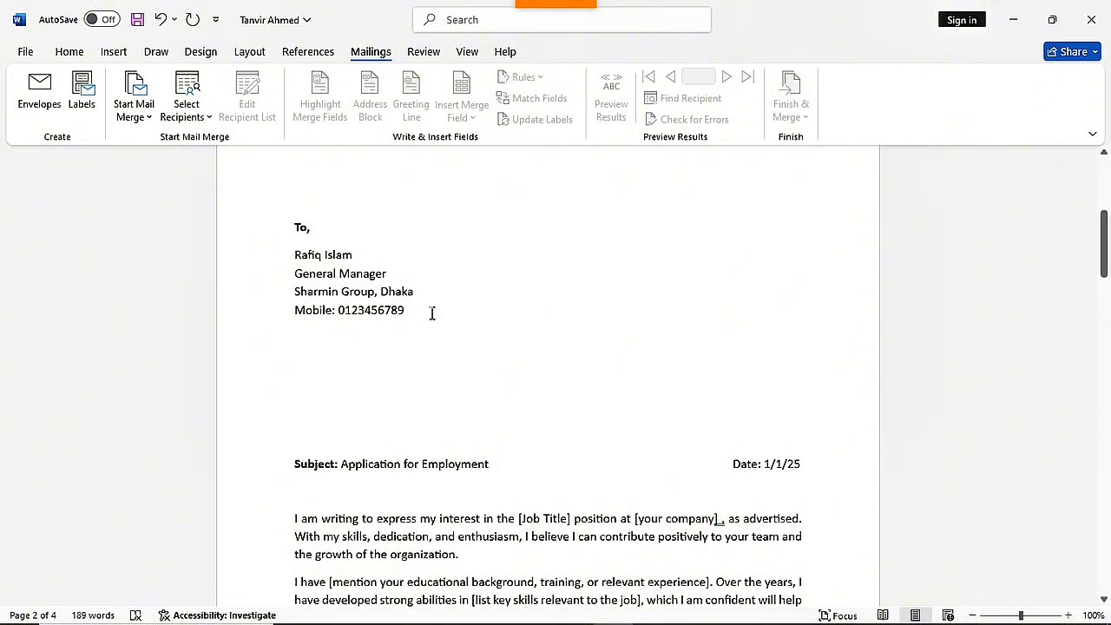
{"action": "left_click_drag", "start_coordinate": [431, 312], "coordinate": [295, 264]}
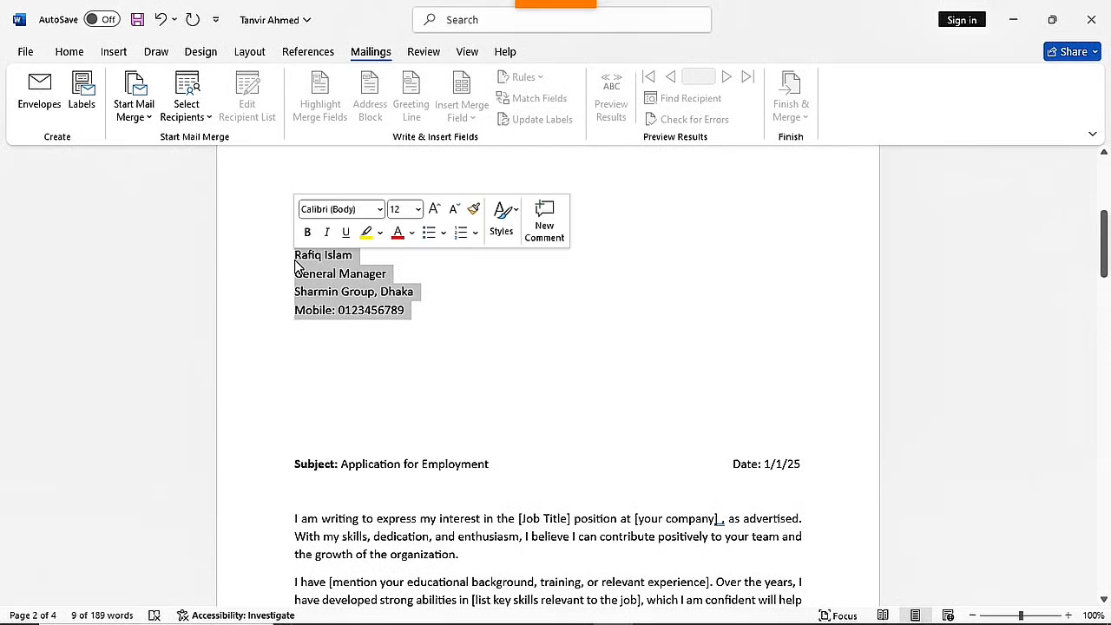
{"action": "key", "text": "Delete"}
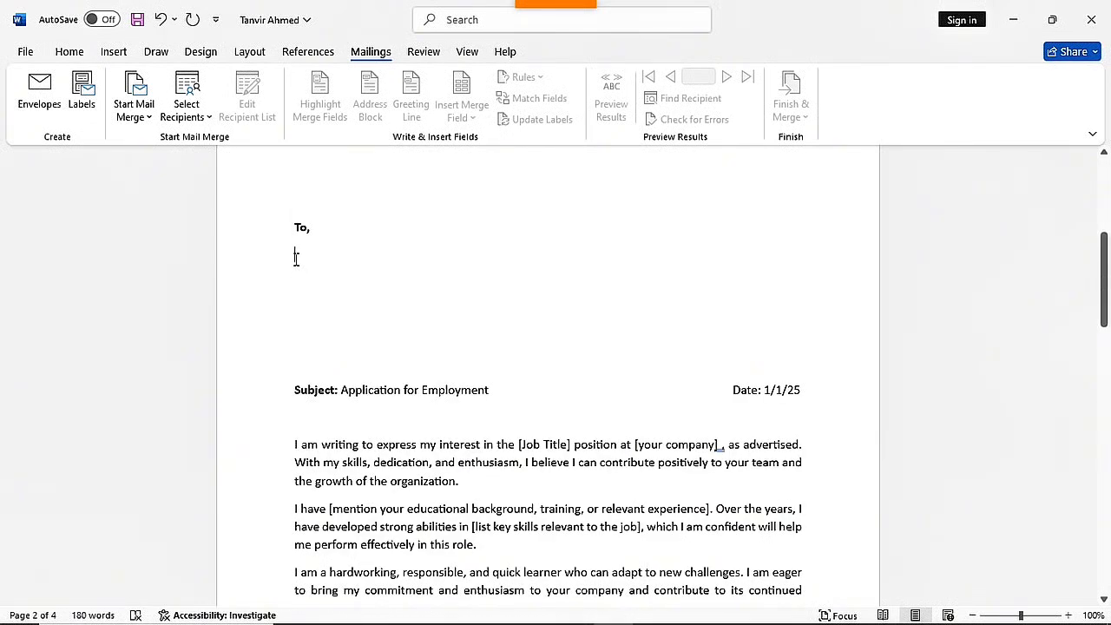
Step: Examine the mail merge document types and the column fields offered for a new address list, leaving the columns as they are
{"action": "left_click", "coordinate": [141, 119]}
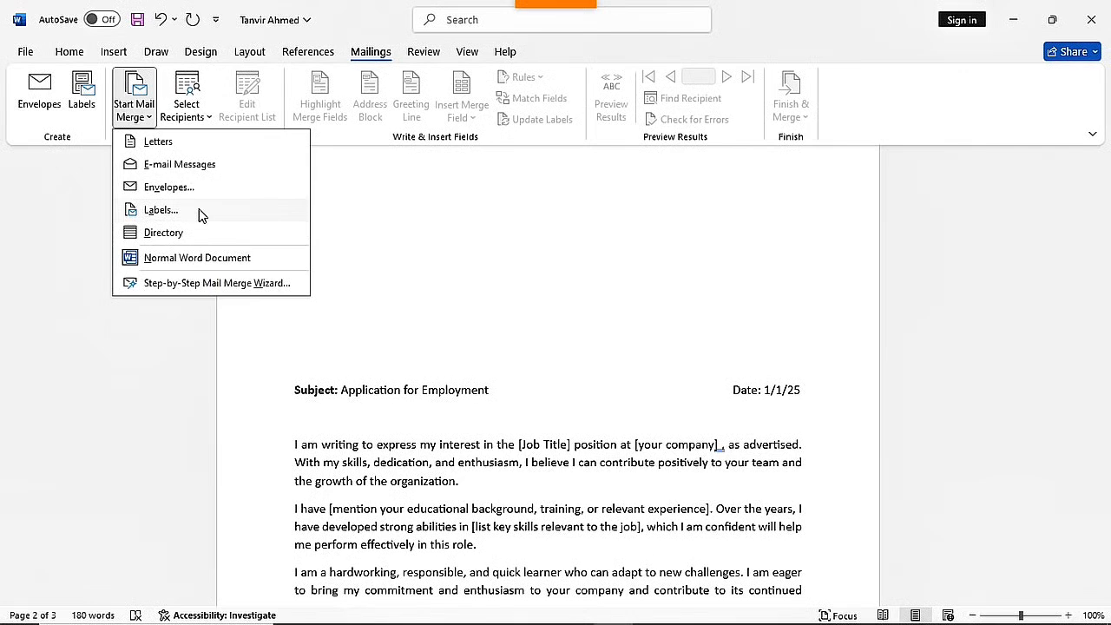
{"action": "left_click", "coordinate": [351, 262]}
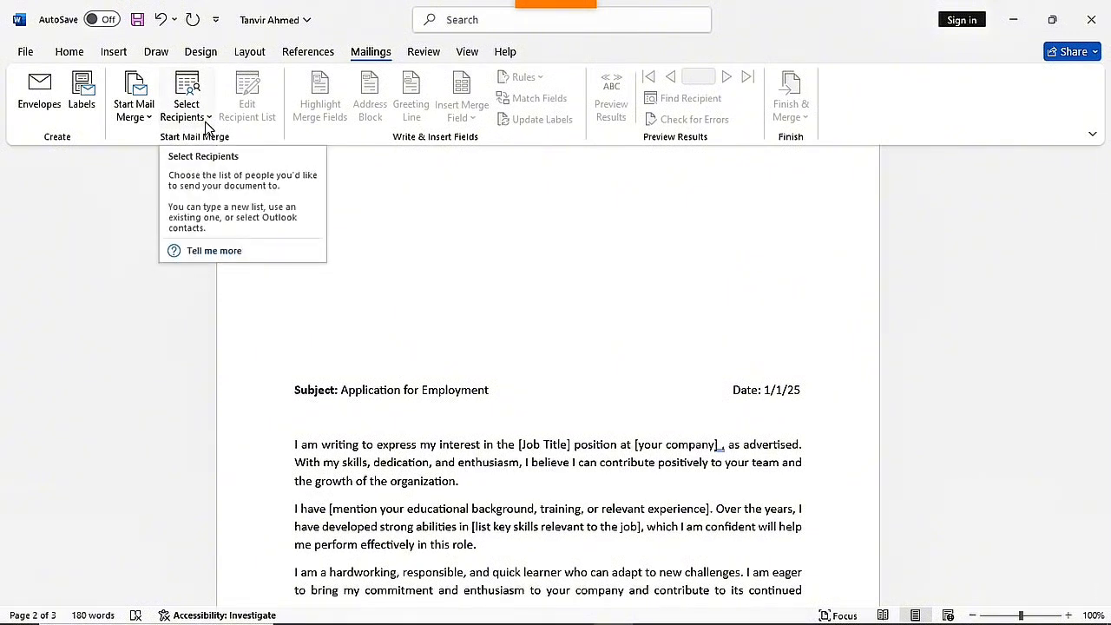
{"action": "left_click", "coordinate": [207, 127]}
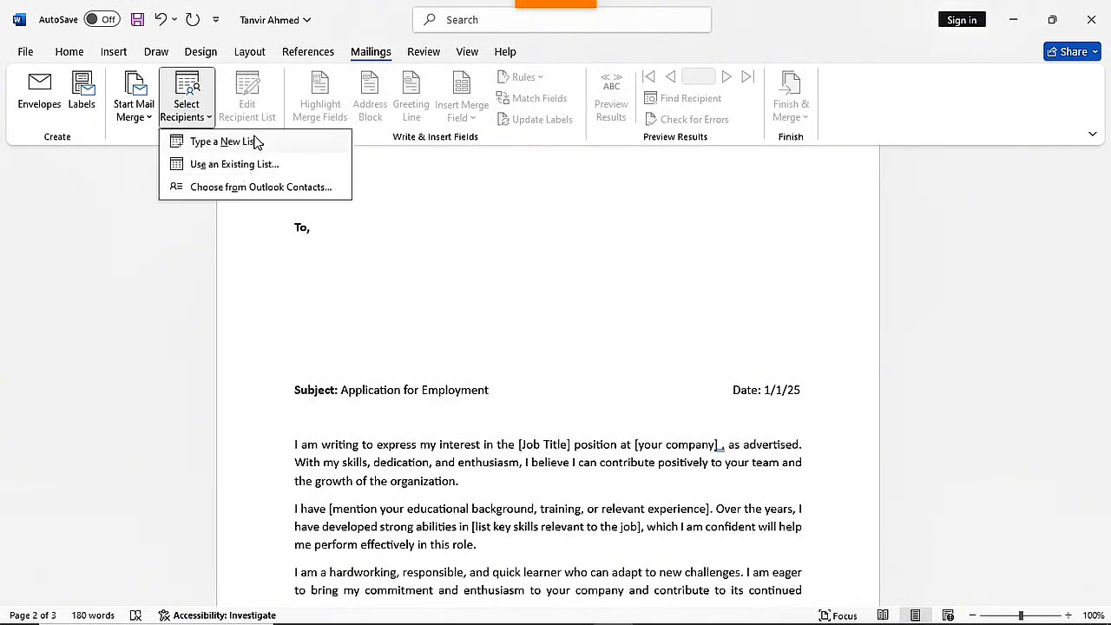
{"action": "left_click", "coordinate": [229, 144]}
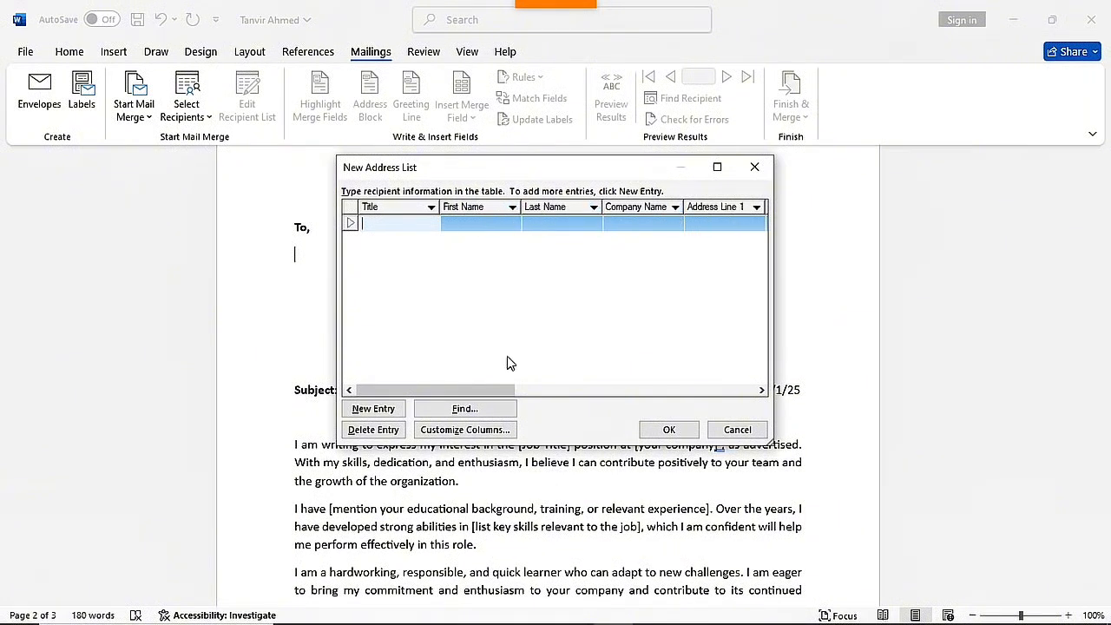
{"action": "left_click_drag", "start_coordinate": [488, 391], "coordinate": [404, 378]}
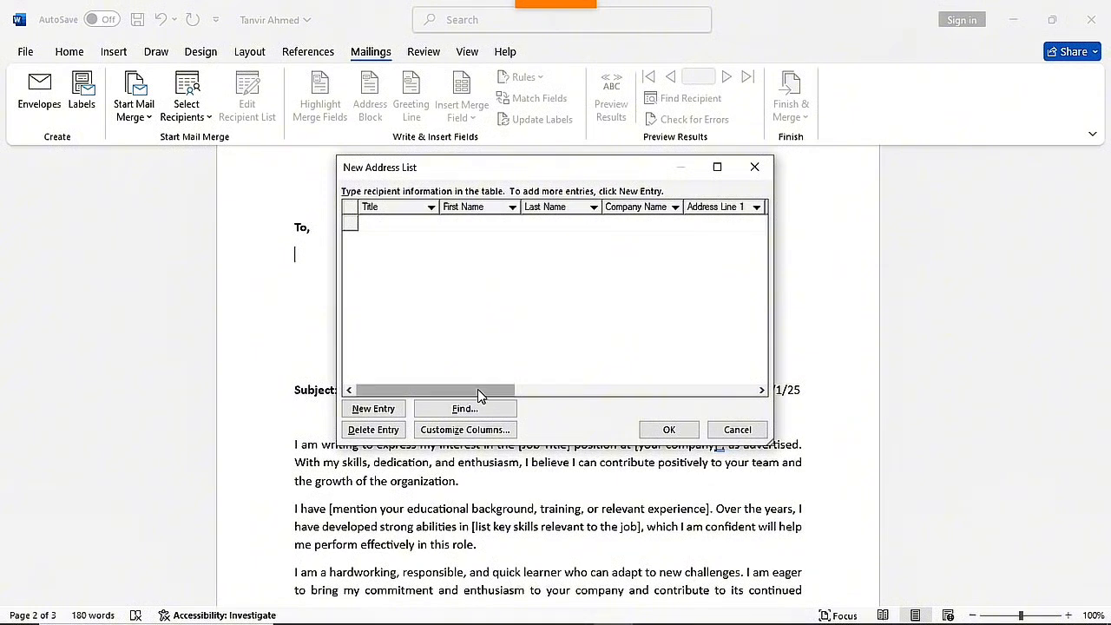
{"action": "left_click", "coordinate": [477, 431]}
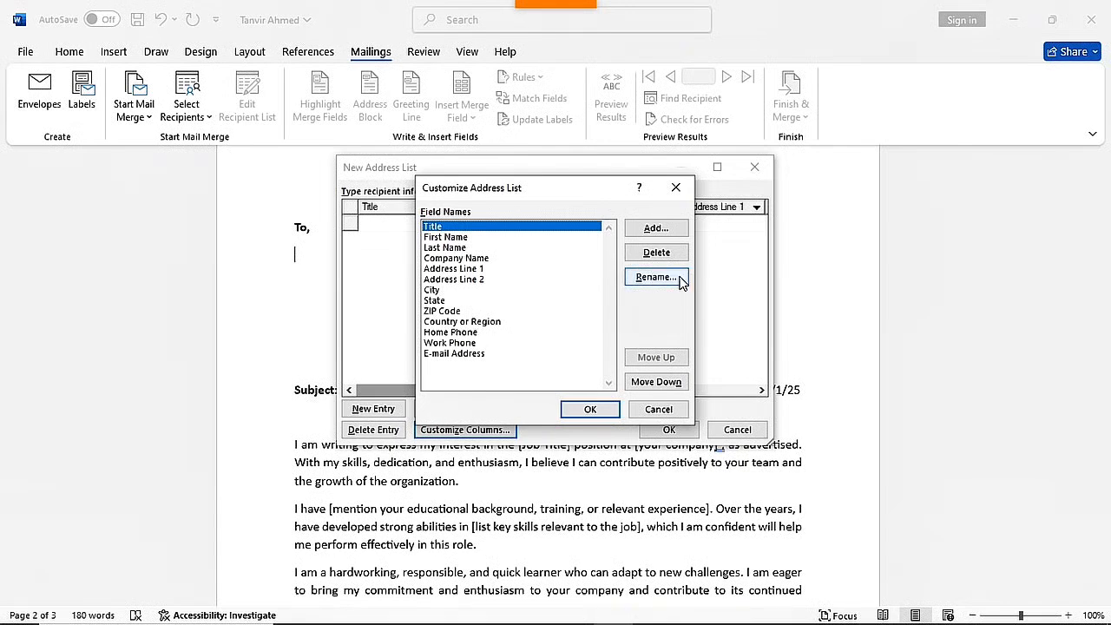
{"action": "left_click", "coordinate": [478, 249]}
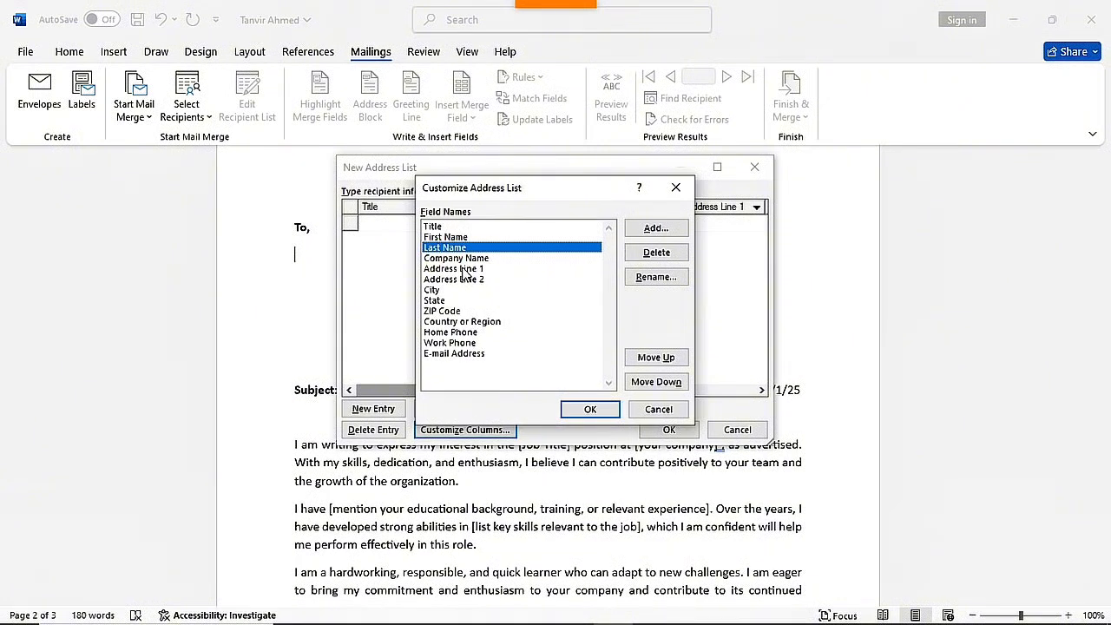
{"action": "left_click", "coordinate": [656, 409]}
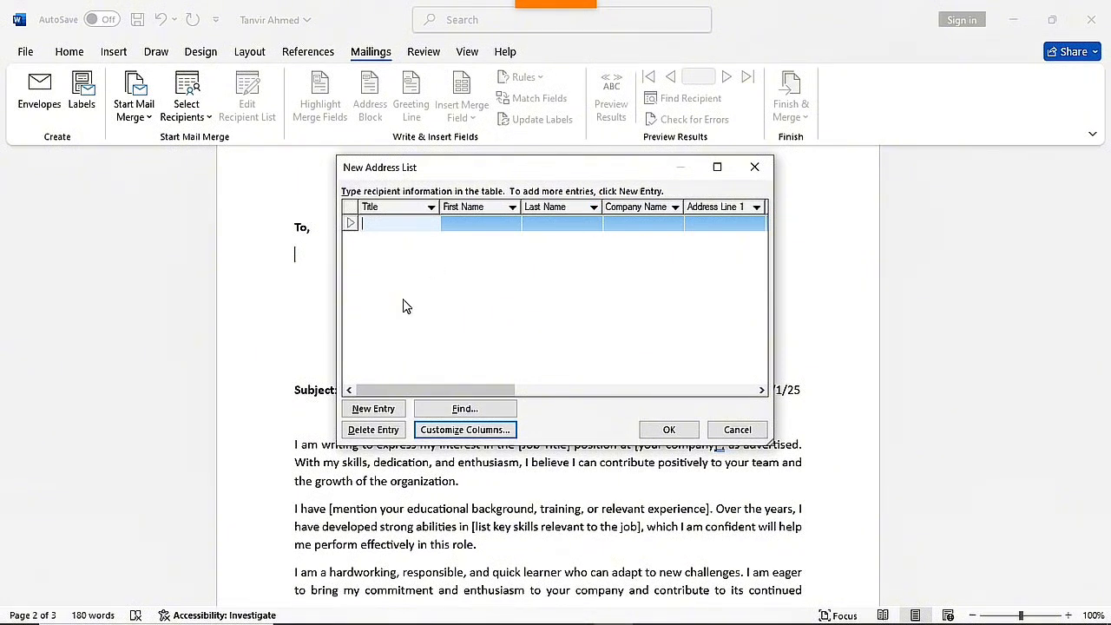
Step: Try adding and deleting a blank entry in the new address list, and cancel the list
{"action": "left_click", "coordinate": [373, 408]}
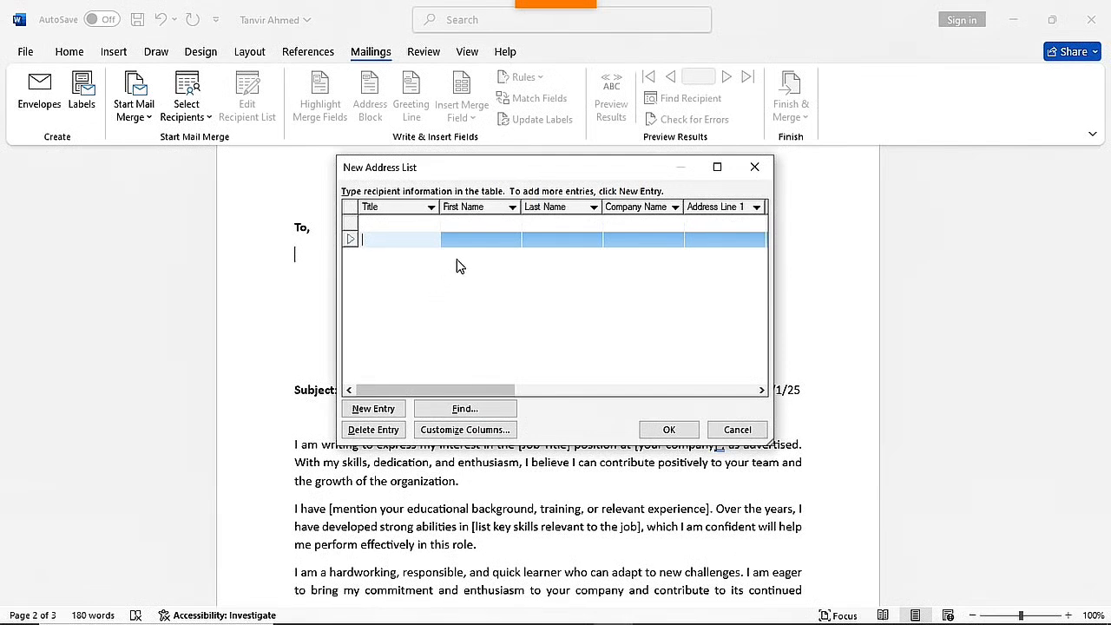
{"action": "left_click", "coordinate": [376, 431]}
{"action": "left_click", "coordinate": [598, 350]}
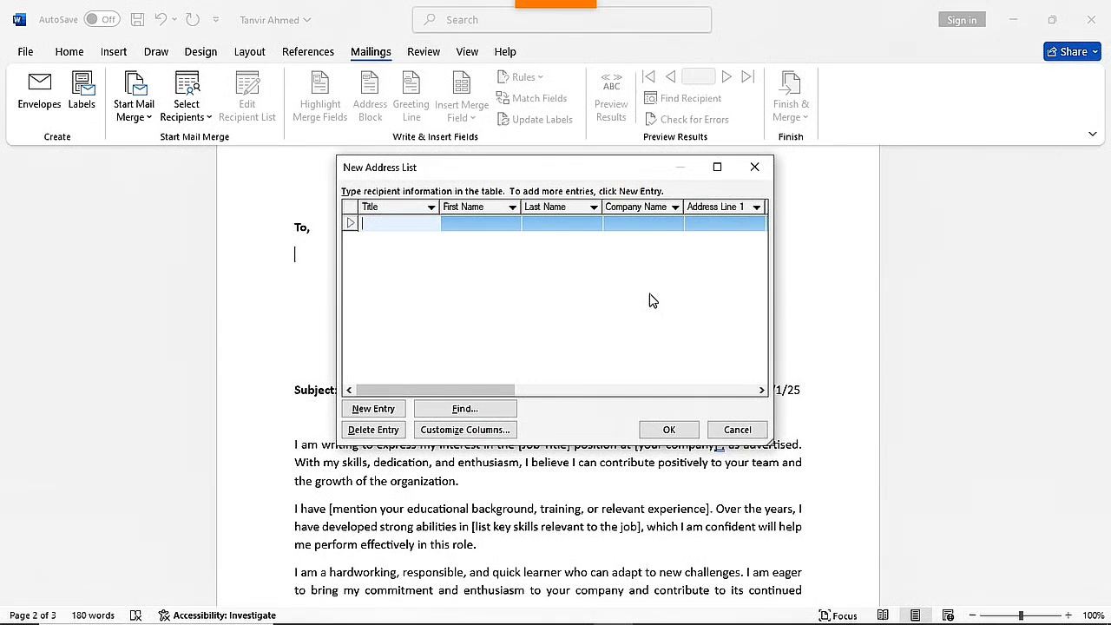
{"action": "left_click", "coordinate": [738, 431]}
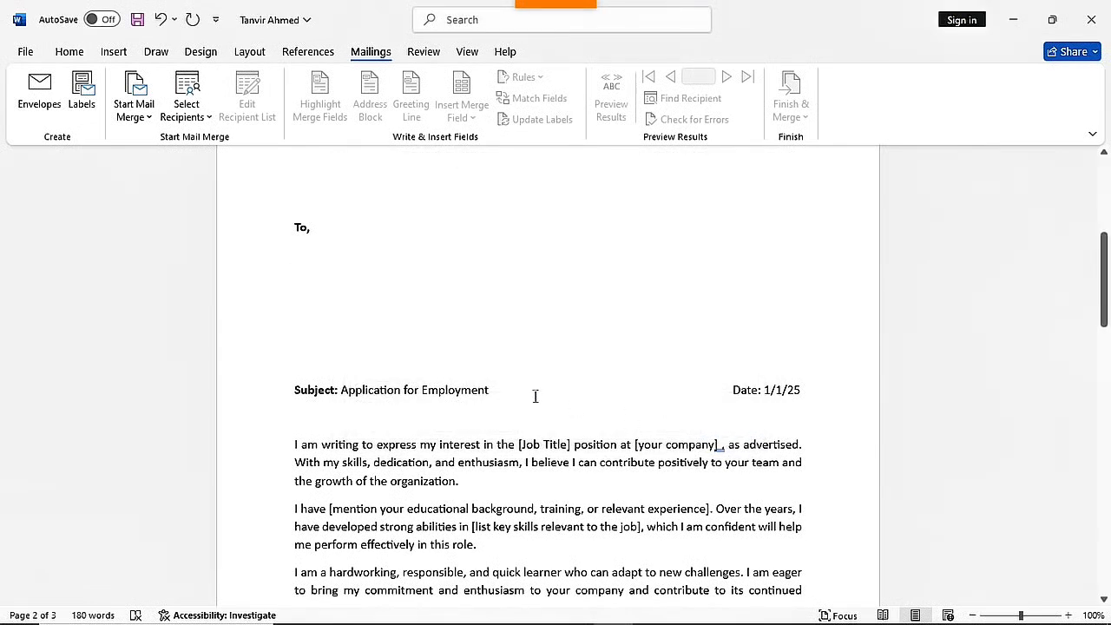
Step: Use Sheet1$ of the existing Recipents List workbook in Documents as the recipients, with its first row as column headers
{"action": "left_click", "coordinate": [196, 118]}
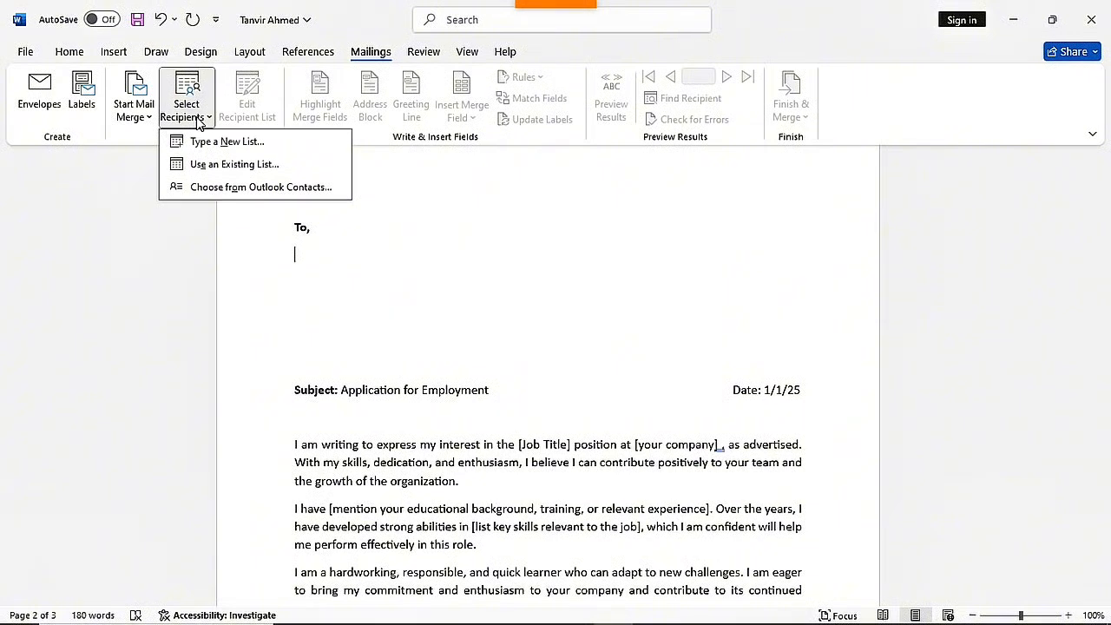
{"action": "left_click", "coordinate": [227, 165]}
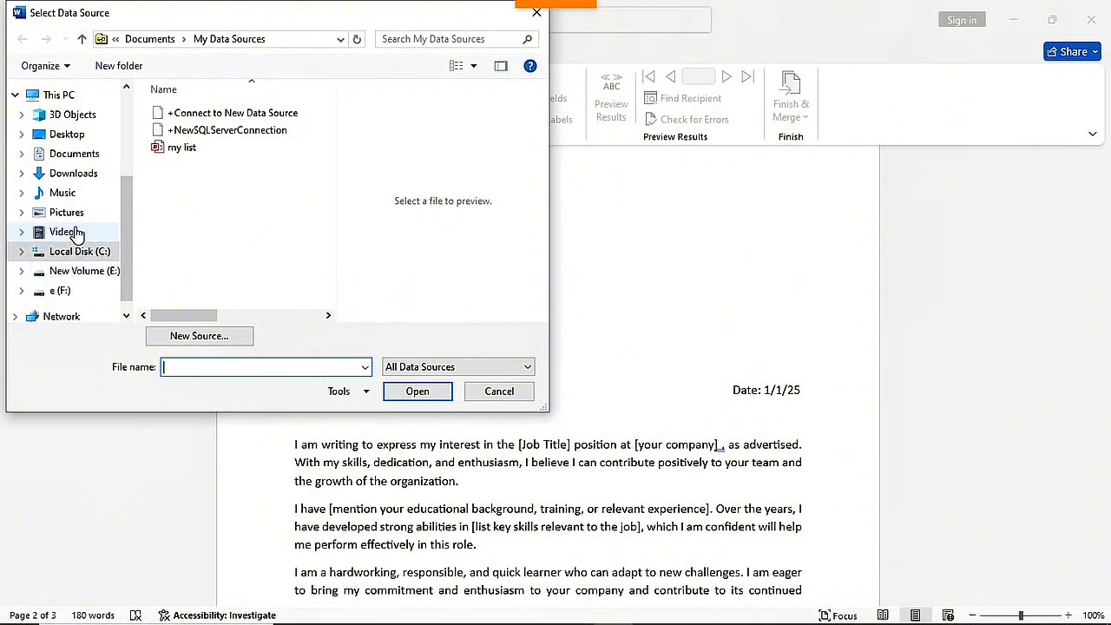
{"action": "left_click", "coordinate": [67, 161]}
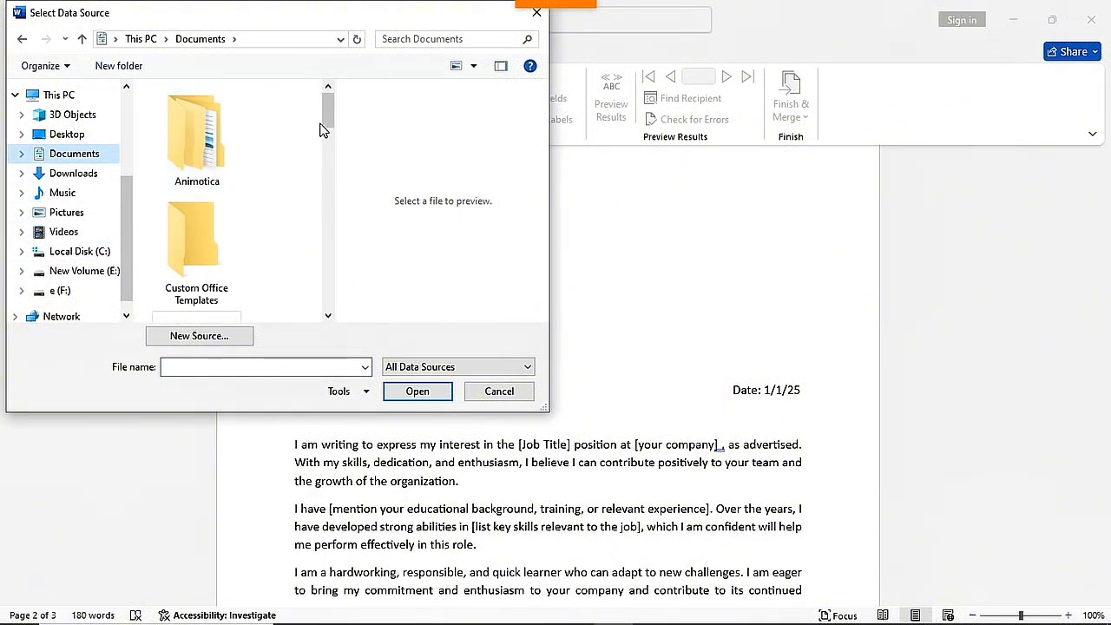
{"action": "left_click_drag", "start_coordinate": [323, 124], "coordinate": [323, 304]}
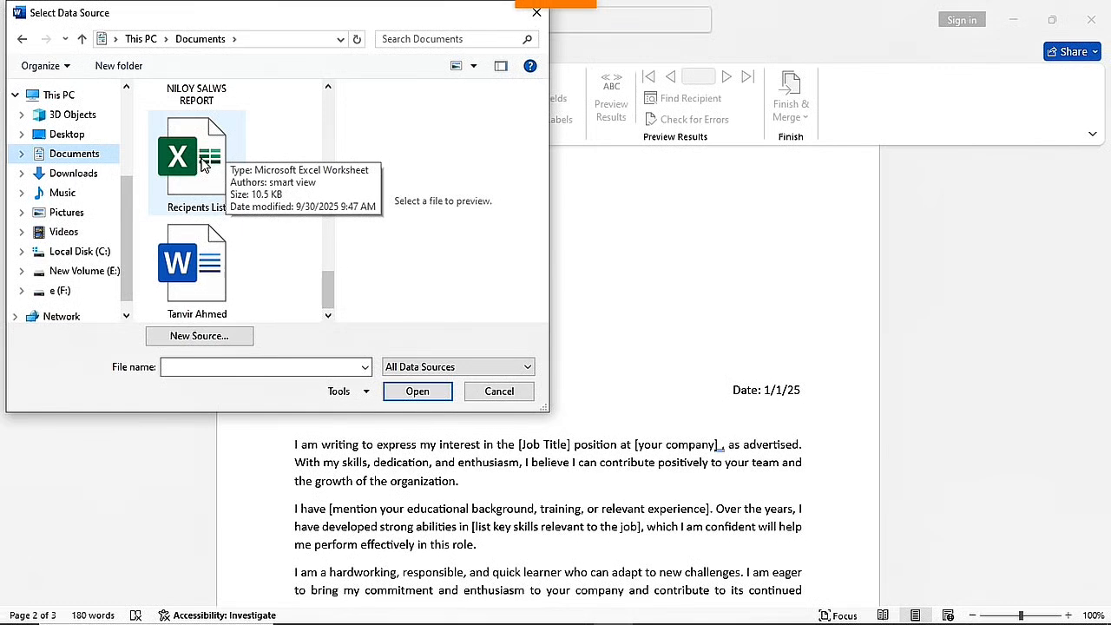
{"action": "left_click", "coordinate": [202, 163]}
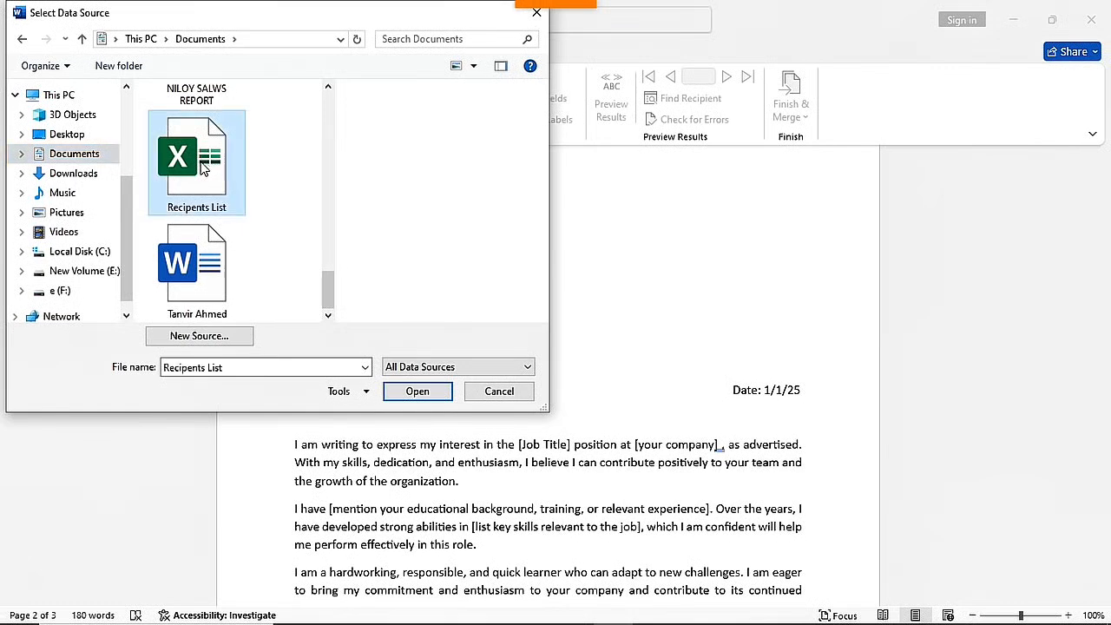
{"action": "left_click", "coordinate": [416, 390]}
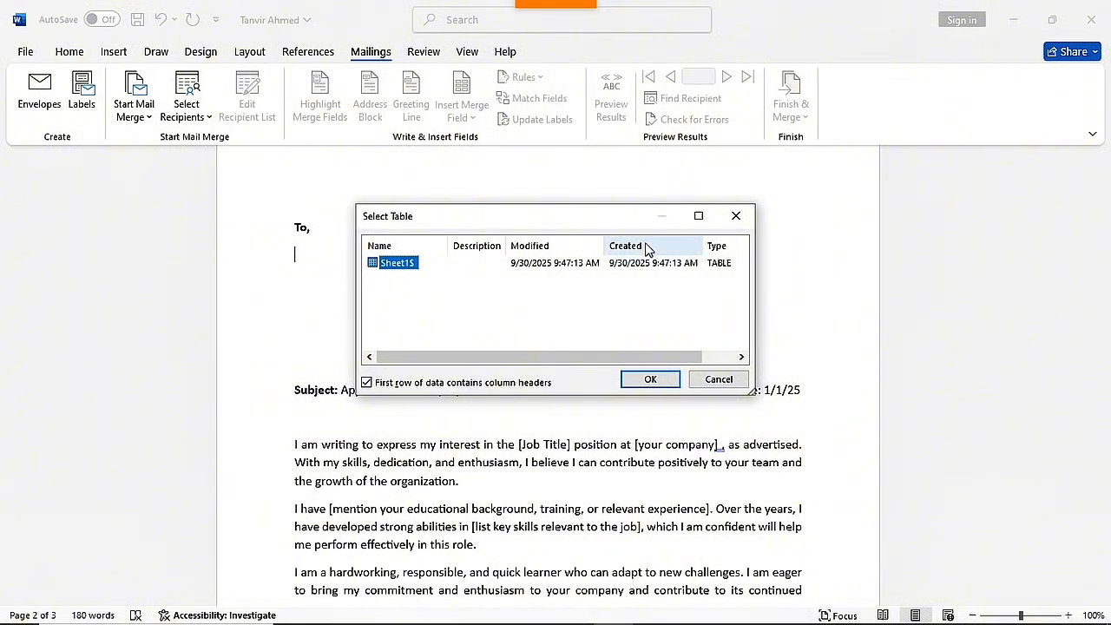
{"action": "left_click", "coordinate": [660, 381]}
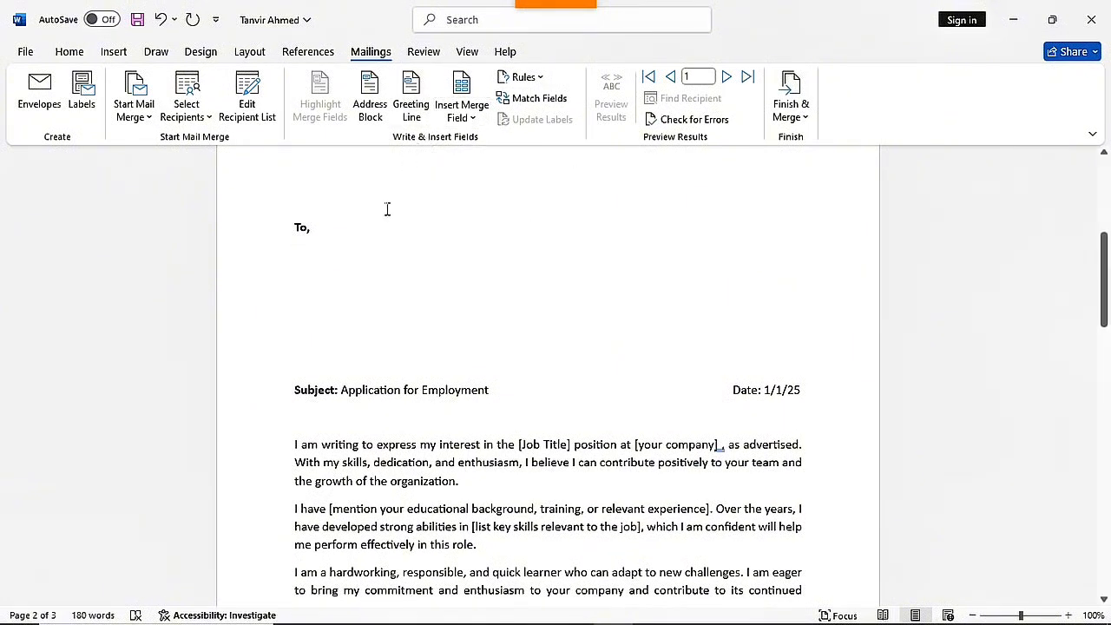
Step: Review the mail merge recipients and all their columns, keeping every entry included
{"action": "left_click", "coordinate": [260, 122]}
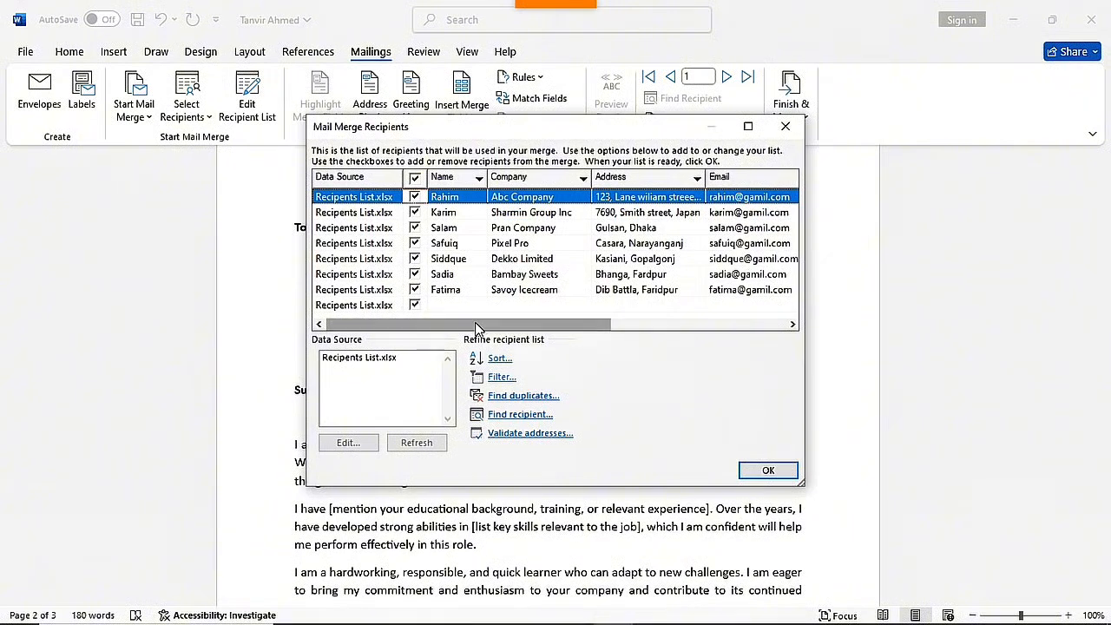
{"action": "left_click_drag", "start_coordinate": [475, 322], "coordinate": [673, 324]}
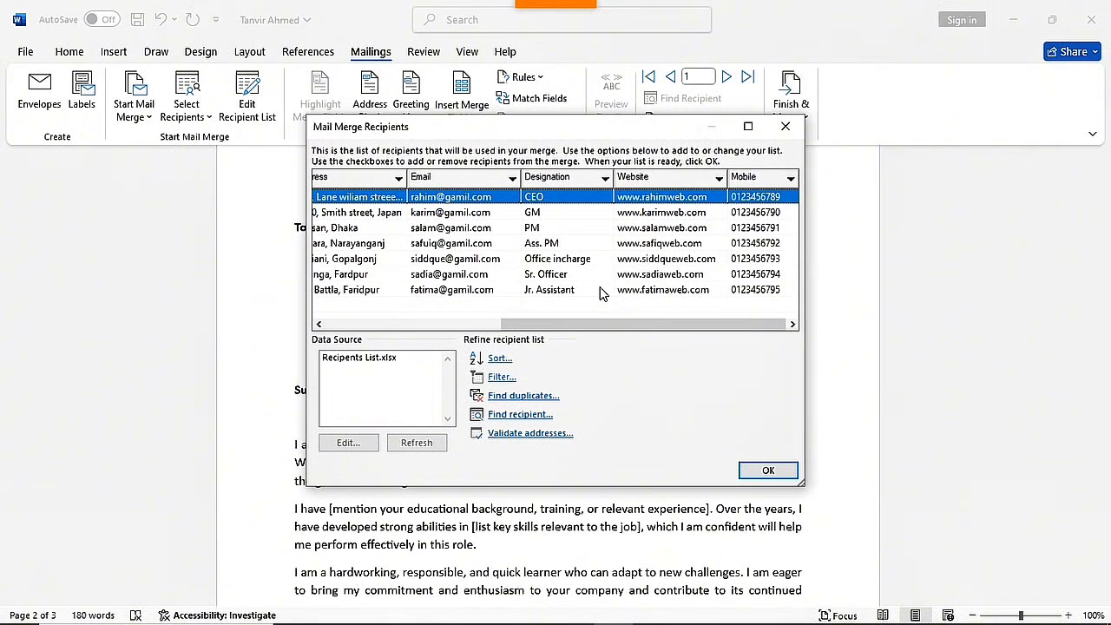
{"action": "left_click", "coordinate": [768, 470]}
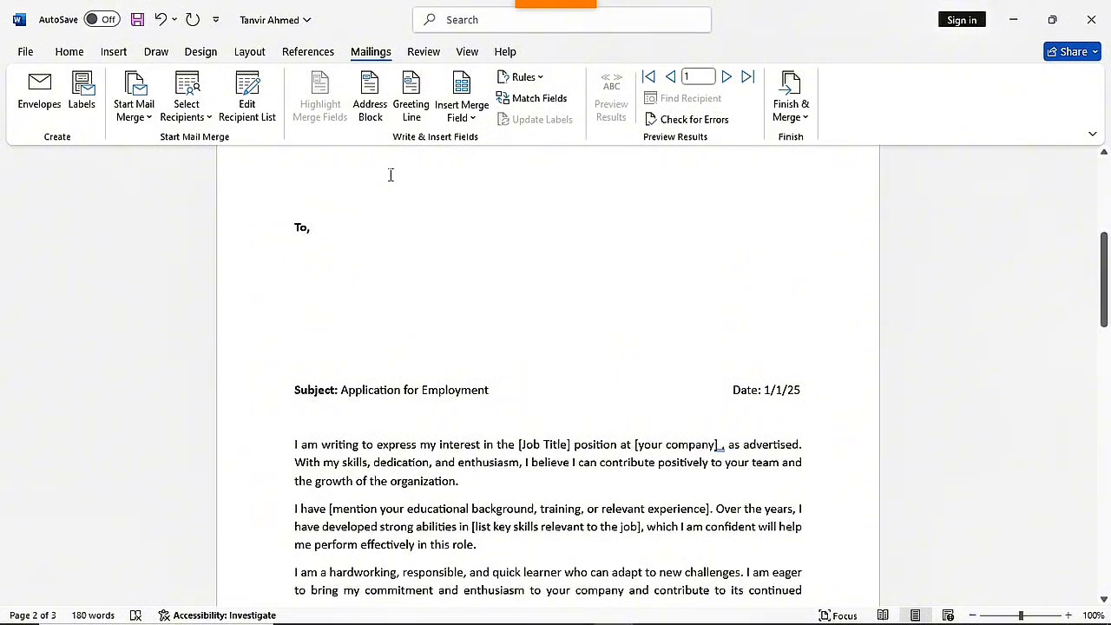
Step: Insert the merge fields Name, Designation, Email, Website, Company, Address and Mobile_ on separate lines below "To,"
{"action": "left_click", "coordinate": [473, 118]}
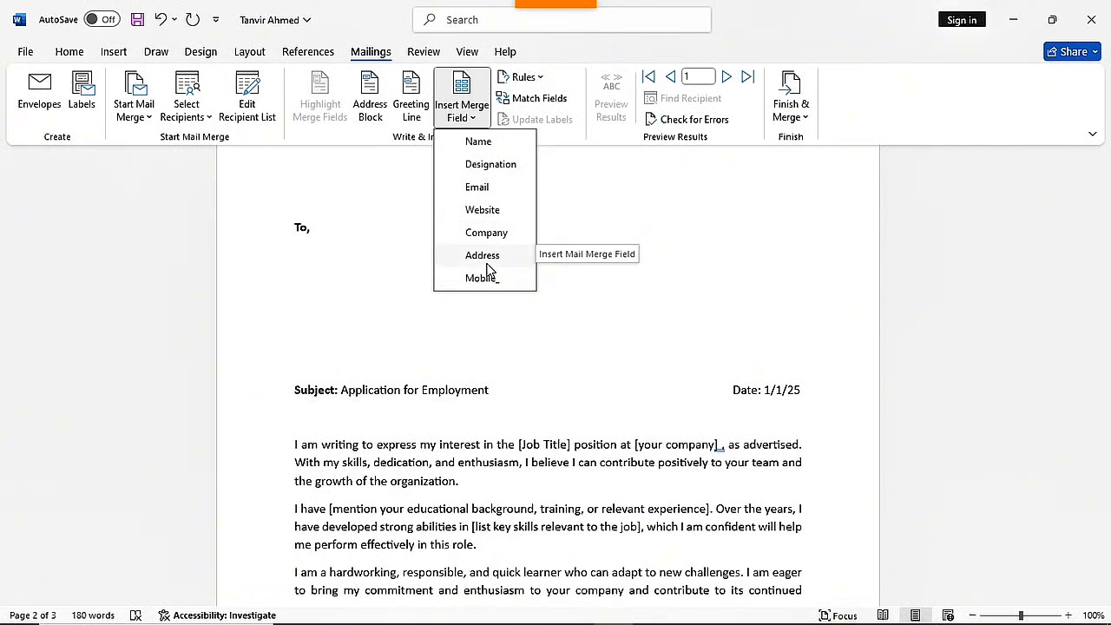
{"action": "left_click", "coordinate": [499, 147]}
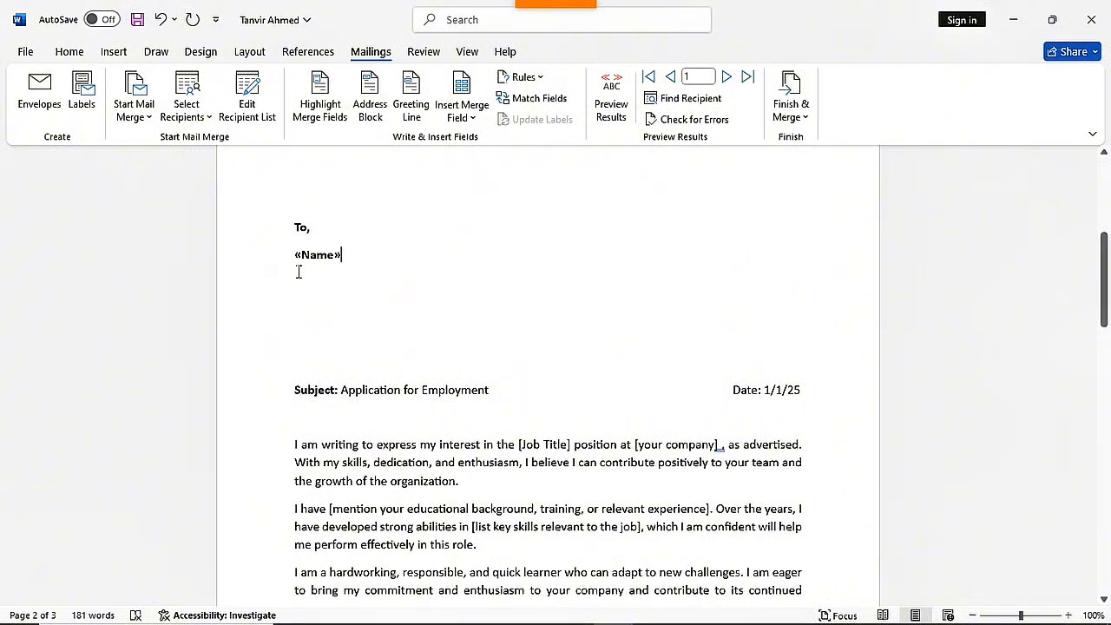
{"action": "key", "text": "Return"}
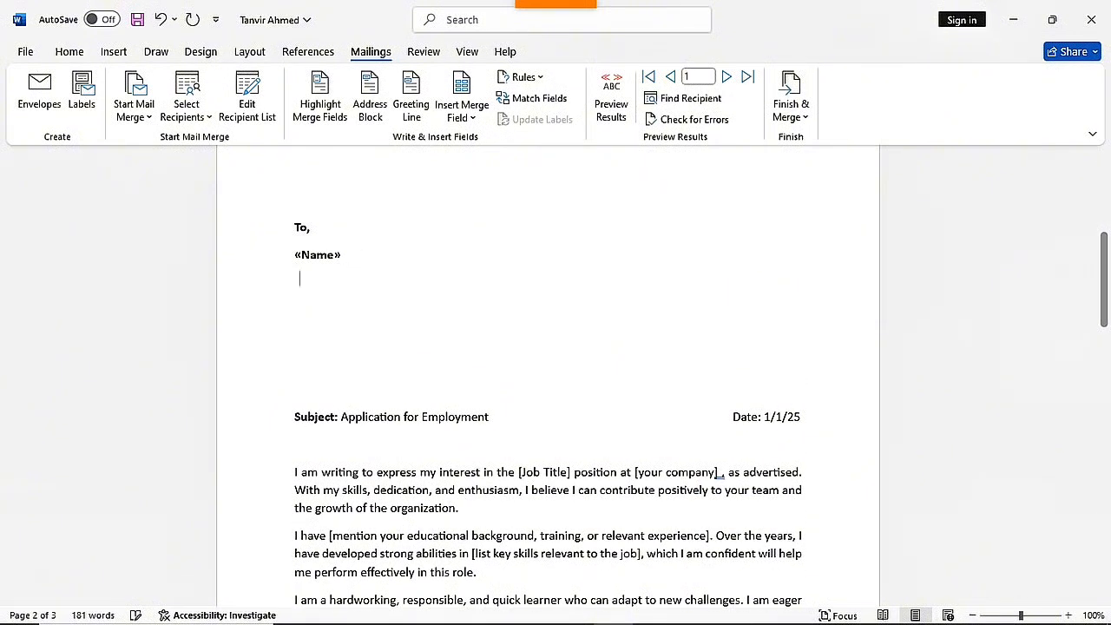
{"action": "left_click", "coordinate": [473, 117]}
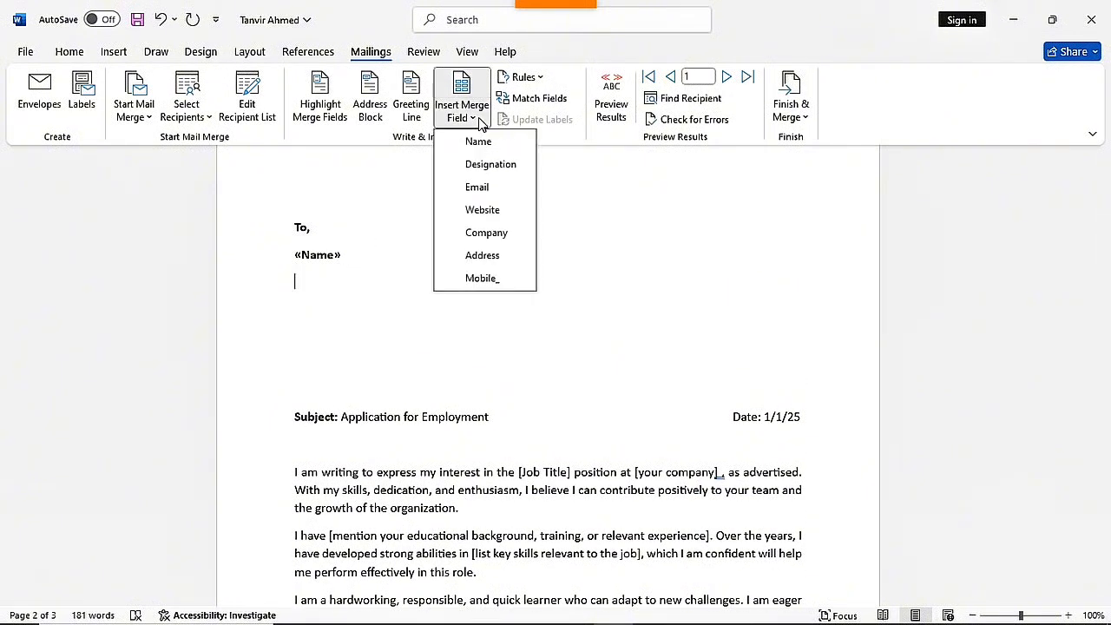
{"action": "left_click", "coordinate": [491, 164]}
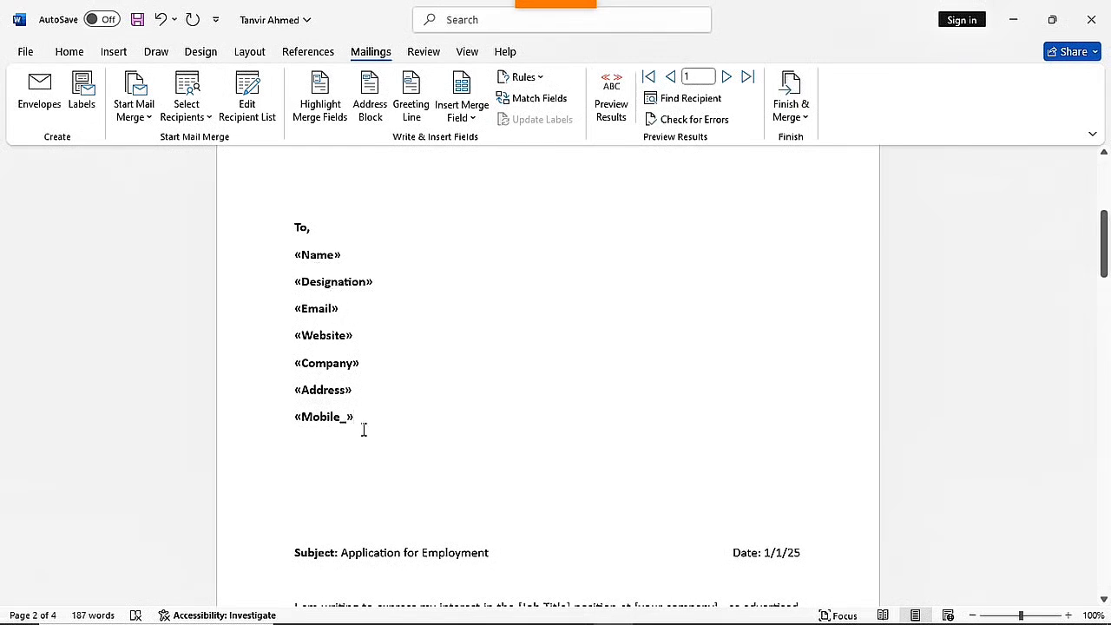
Step: Remove the space after paragraph from the merge field lines Name through Mobile_ below "To,"
{"action": "left_click_drag", "start_coordinate": [363, 430], "coordinate": [301, 265]}
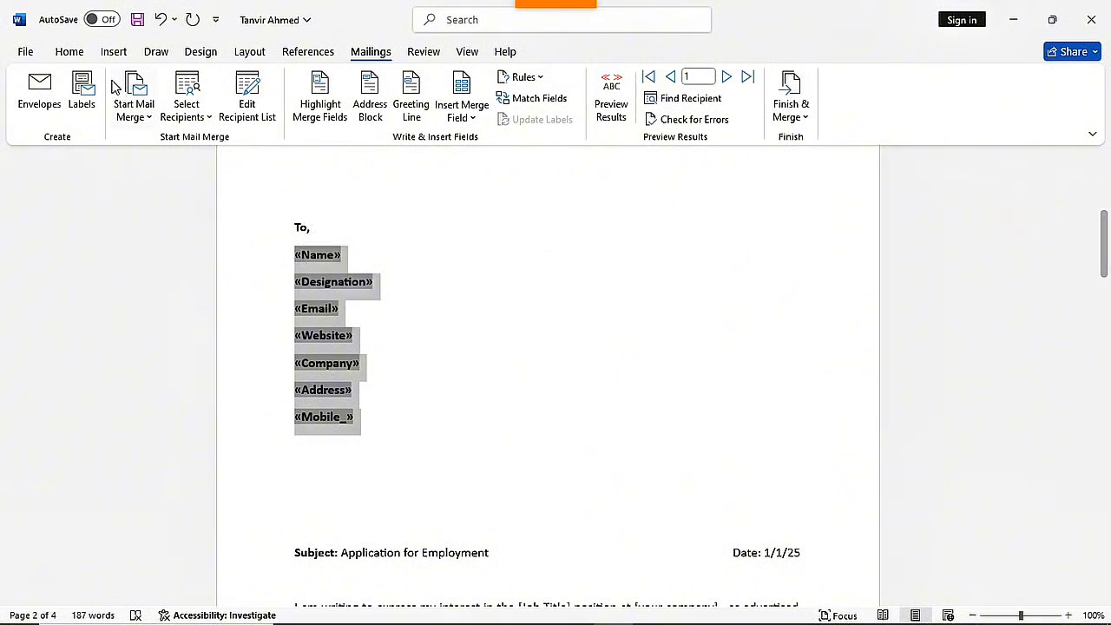
{"action": "left_click", "coordinate": [69, 52]}
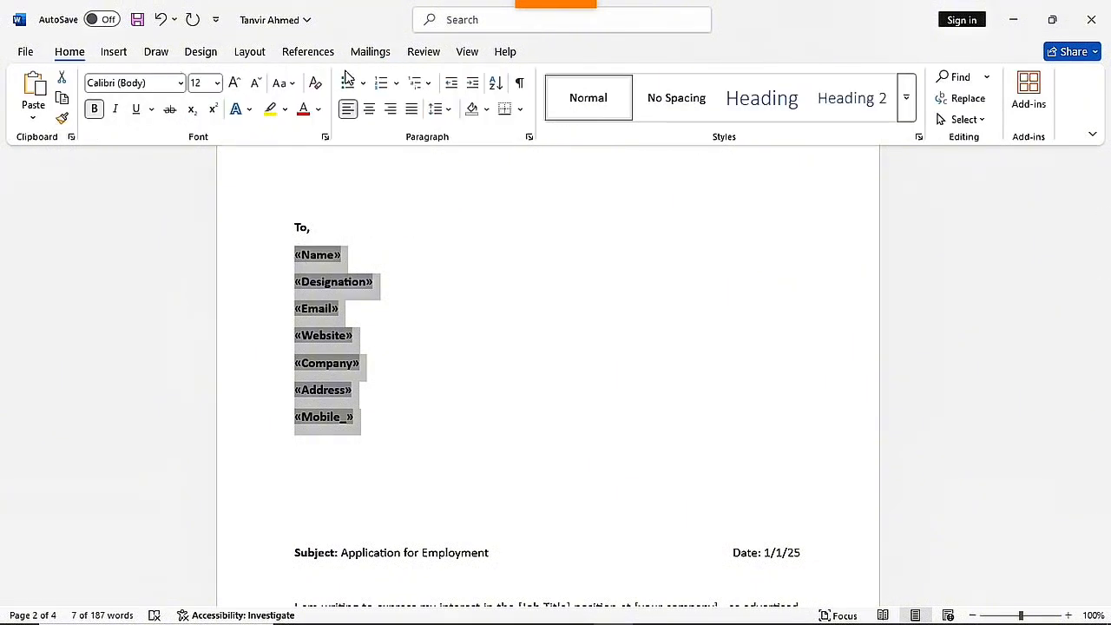
{"action": "left_click", "coordinate": [448, 109]}
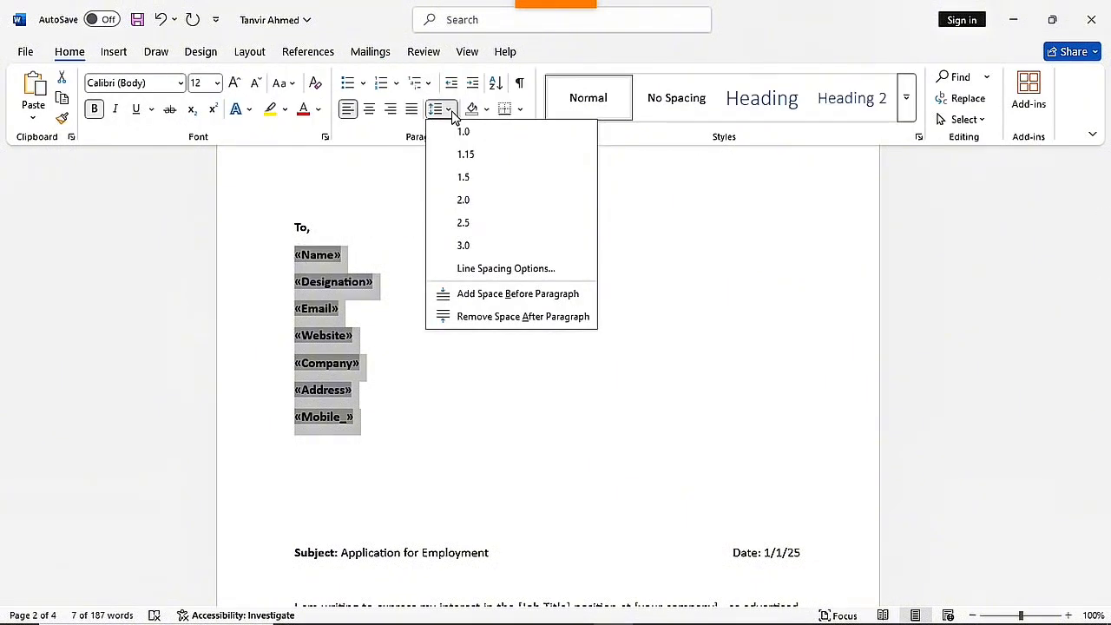
{"action": "left_click", "coordinate": [518, 317]}
{"action": "left_click", "coordinate": [432, 352]}
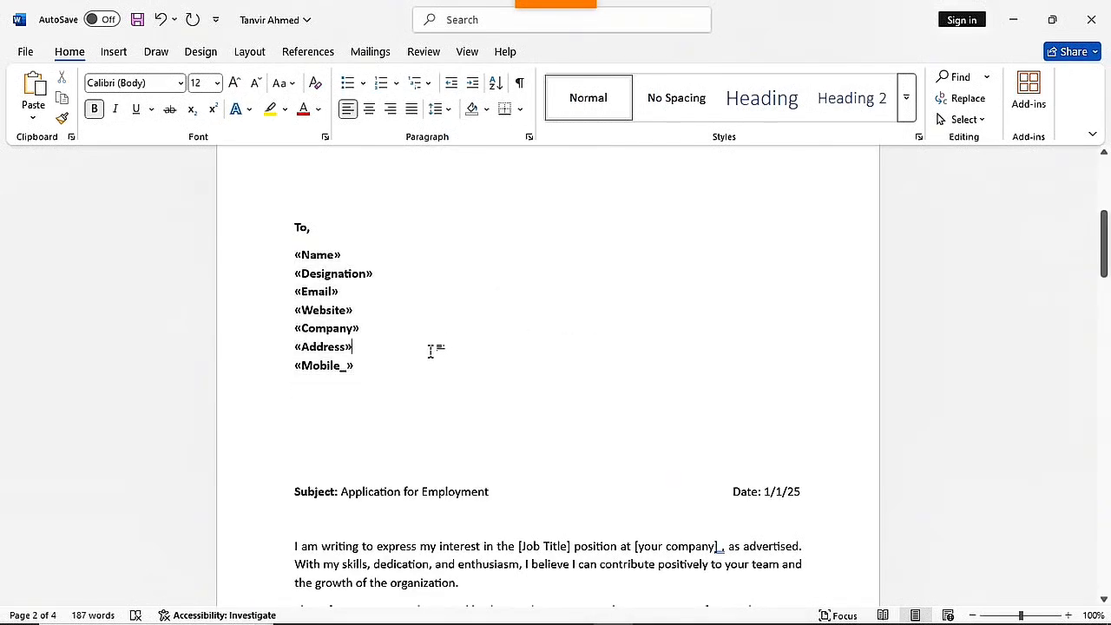
{"action": "scroll", "coordinate": [408, 330], "scroll_direction": "down", "scroll_amount": 1}
{"action": "scroll", "coordinate": [374, 281], "scroll_direction": "up", "scroll_amount": 1}
Step: Turn on the merge results preview and advance through the recipients up to record 6
{"action": "left_click", "coordinate": [387, 59]}
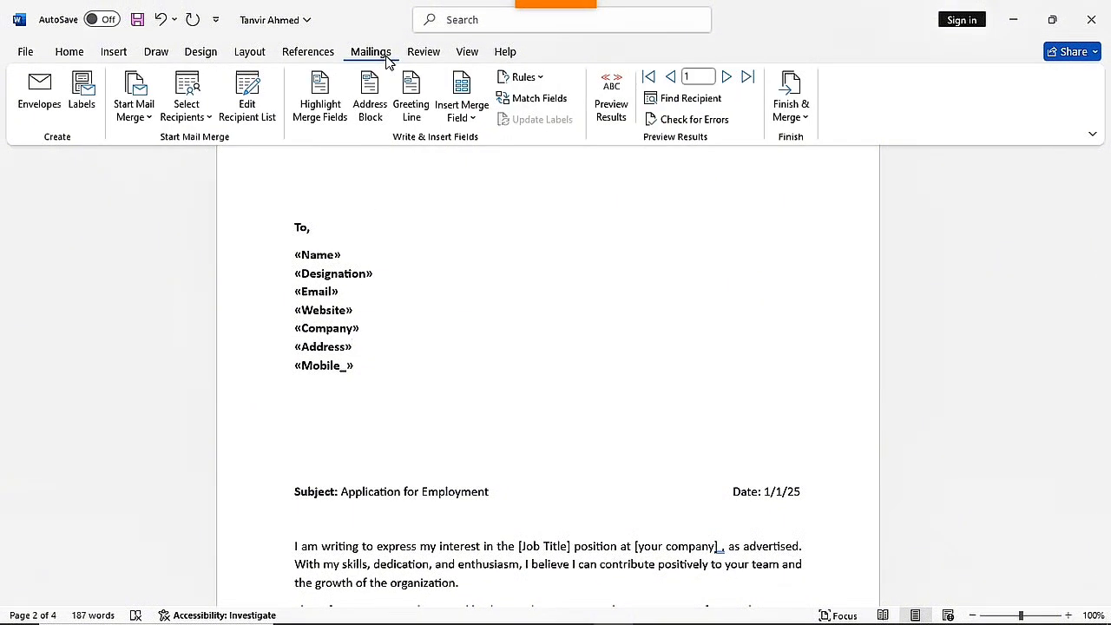
{"action": "left_click", "coordinate": [615, 108]}
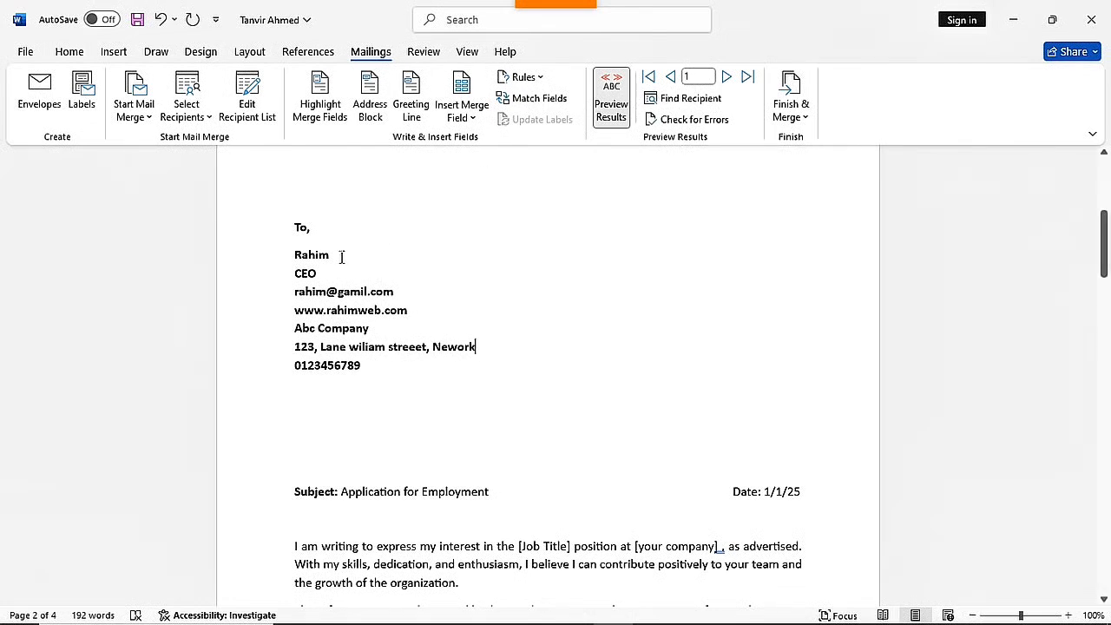
{"action": "left_click", "coordinate": [726, 77]}
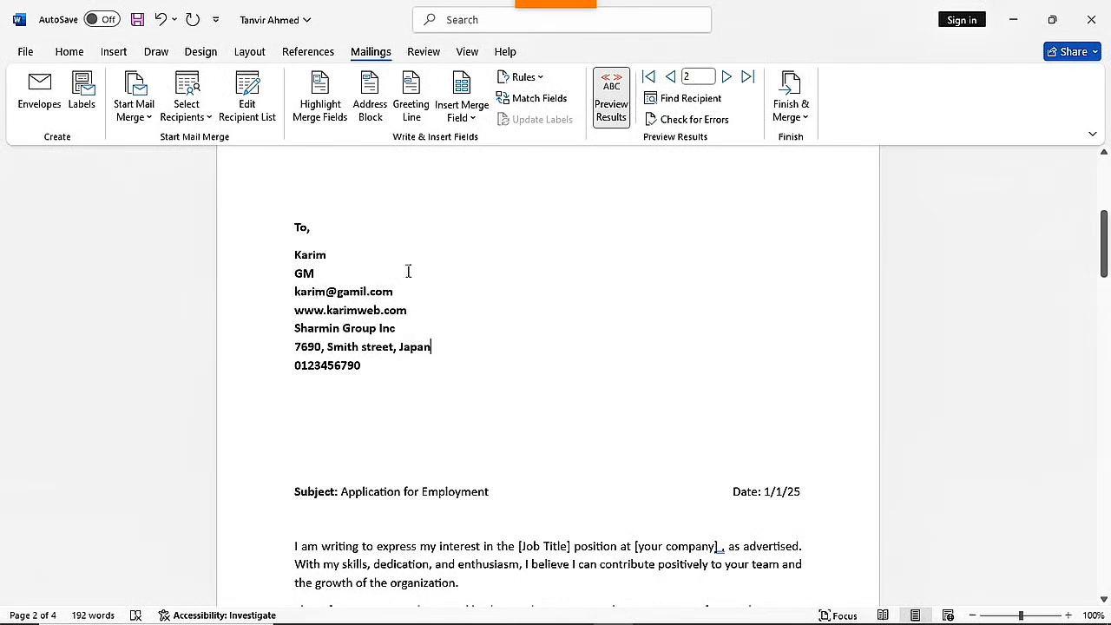
{"action": "left_click", "coordinate": [727, 78]}
{"action": "left_click", "coordinate": [727, 78]}
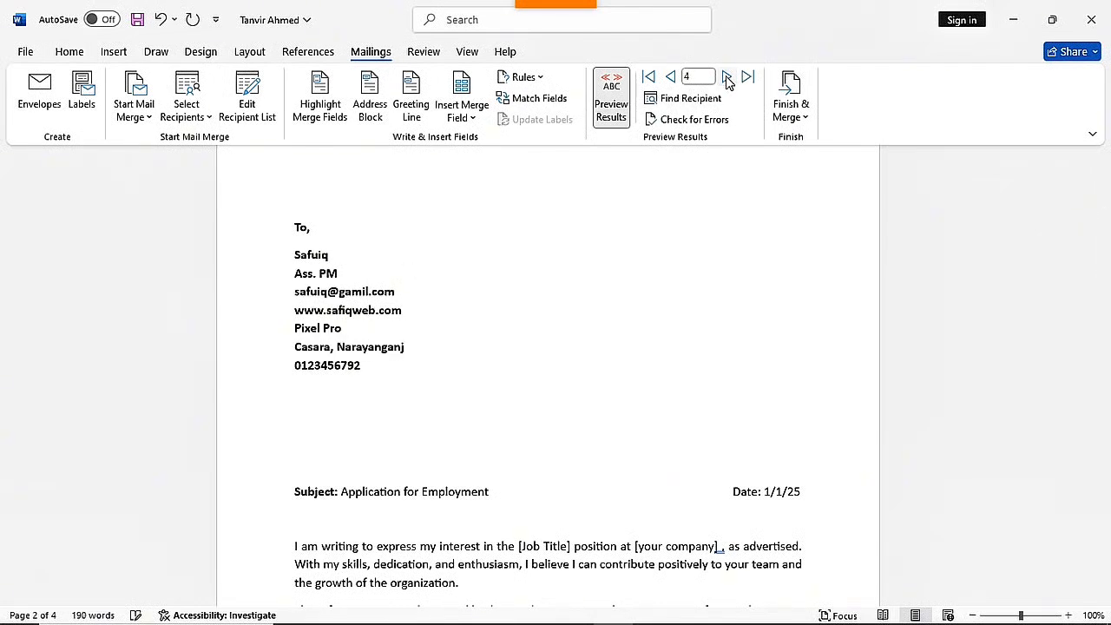
{"action": "left_click", "coordinate": [727, 78]}
{"action": "left_click", "coordinate": [727, 78]}
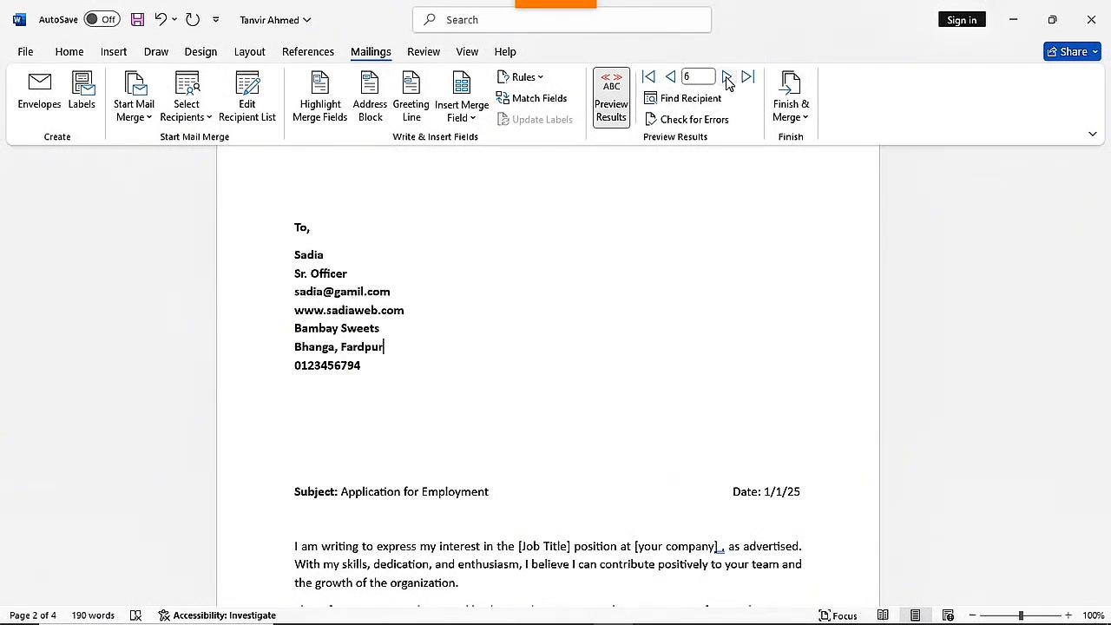
Step: Go back through the previewed recipients one by one to record 1 and look over its letter
{"action": "left_click", "coordinate": [674, 80]}
{"action": "left_click", "coordinate": [673, 80]}
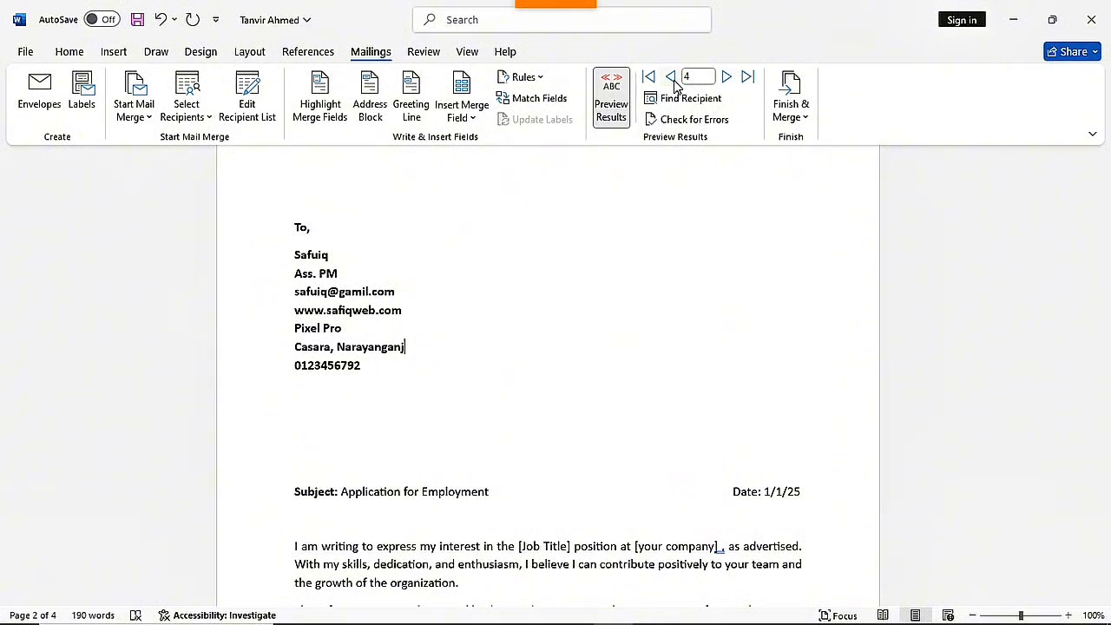
{"action": "left_click", "coordinate": [673, 80]}
{"action": "left_click", "coordinate": [673, 80]}
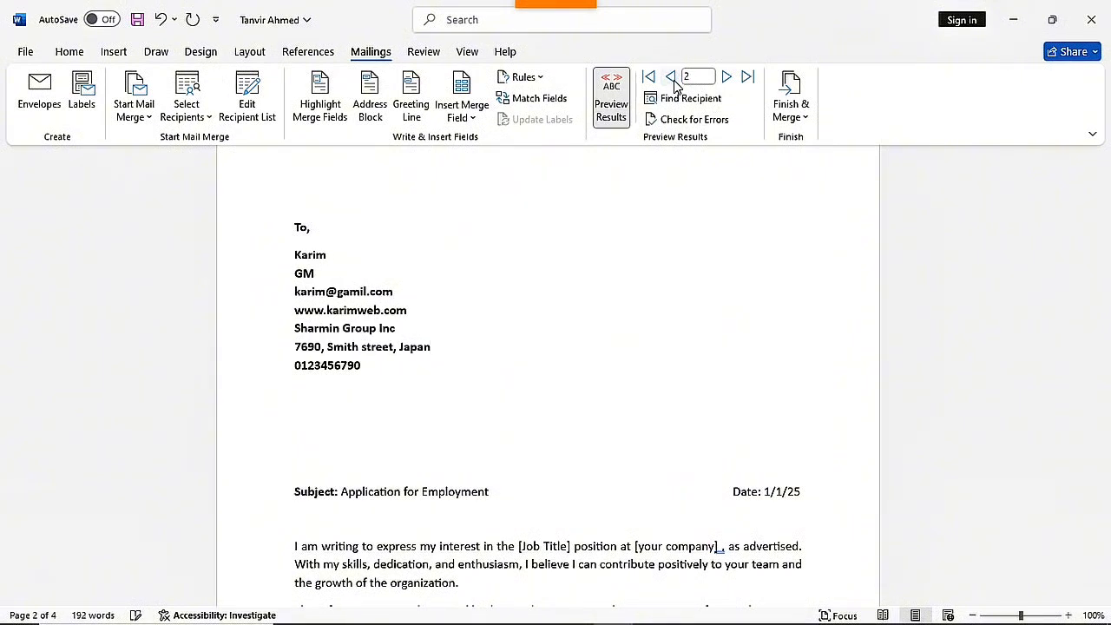
{"action": "left_click", "coordinate": [673, 80]}
{"action": "left_click", "coordinate": [482, 276]}
{"action": "scroll", "coordinate": [434, 313], "scroll_direction": "down", "scroll_amount": 2}
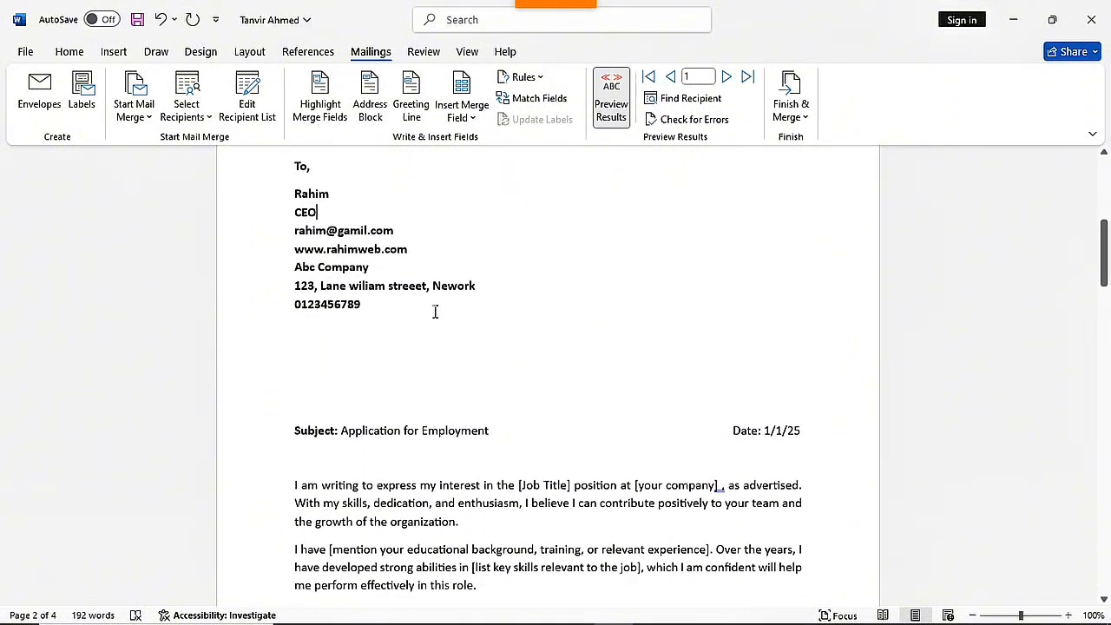
{"action": "scroll", "coordinate": [275, 263], "scroll_direction": "up", "scroll_amount": 2}
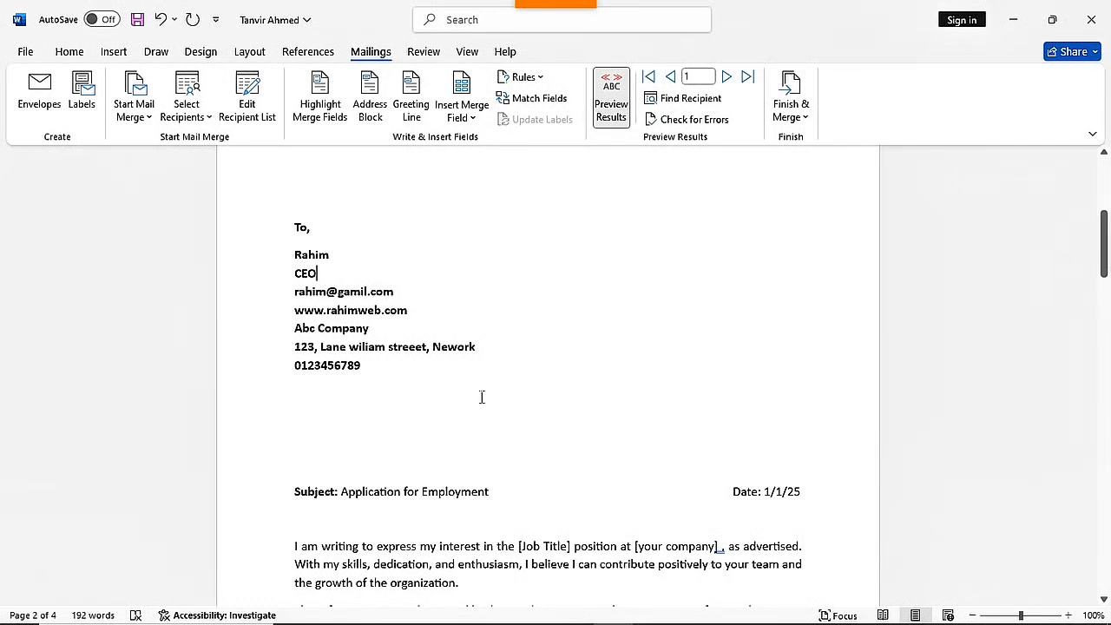
Step: Delete the surplus blank lines between the recipient's details and the Subject line
{"action": "left_click", "coordinate": [289, 459]}
{"action": "key", "text": "BackSpace"}
{"action": "key", "text": "BackSpace"}
{"action": "key", "text": "BackSpace"}
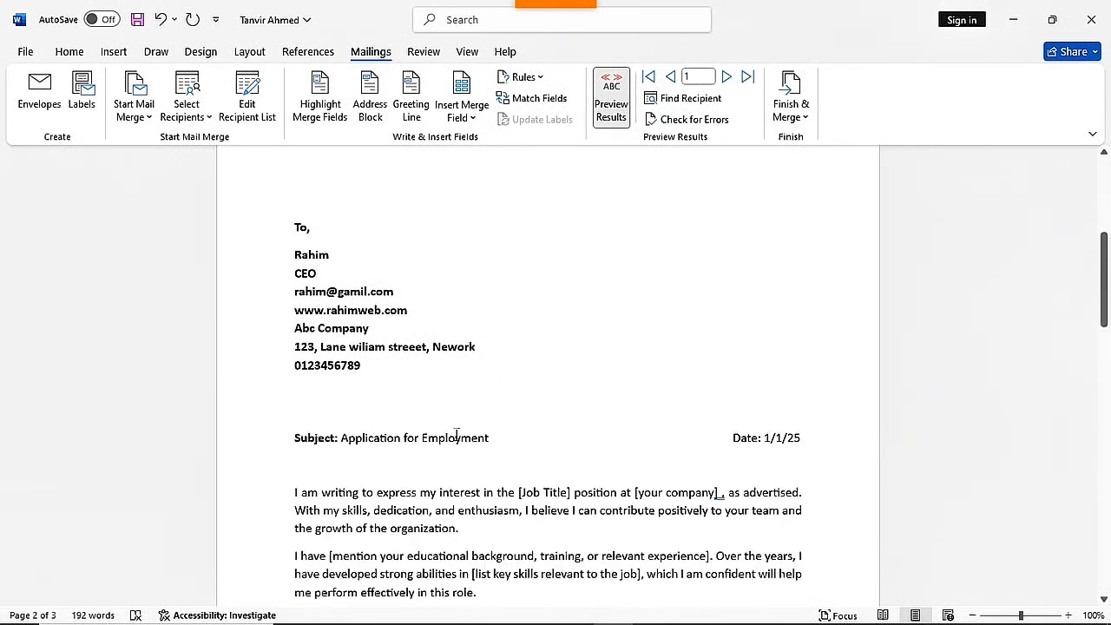
Step: Replace the [Job Title] placeholder in the letter's first paragraph with "Graphic designer"
{"action": "scroll", "coordinate": [453, 437], "scroll_direction": "down", "scroll_amount": 4}
{"action": "scroll", "coordinate": [464, 436], "scroll_direction": "up", "scroll_amount": 1}
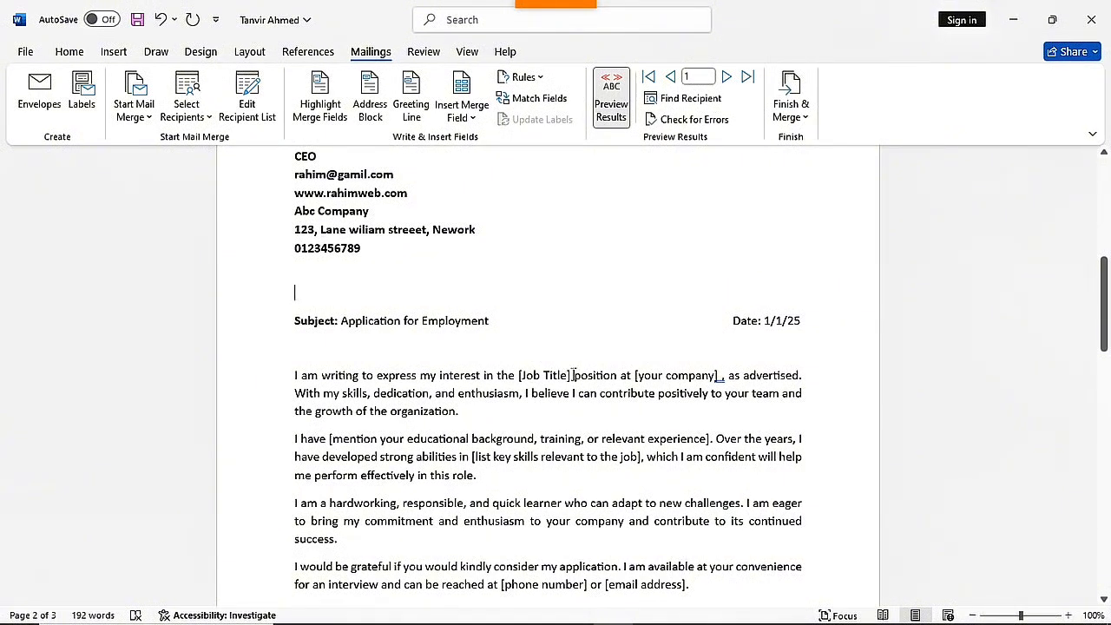
{"action": "left_click_drag", "start_coordinate": [573, 375], "coordinate": [518, 386]}
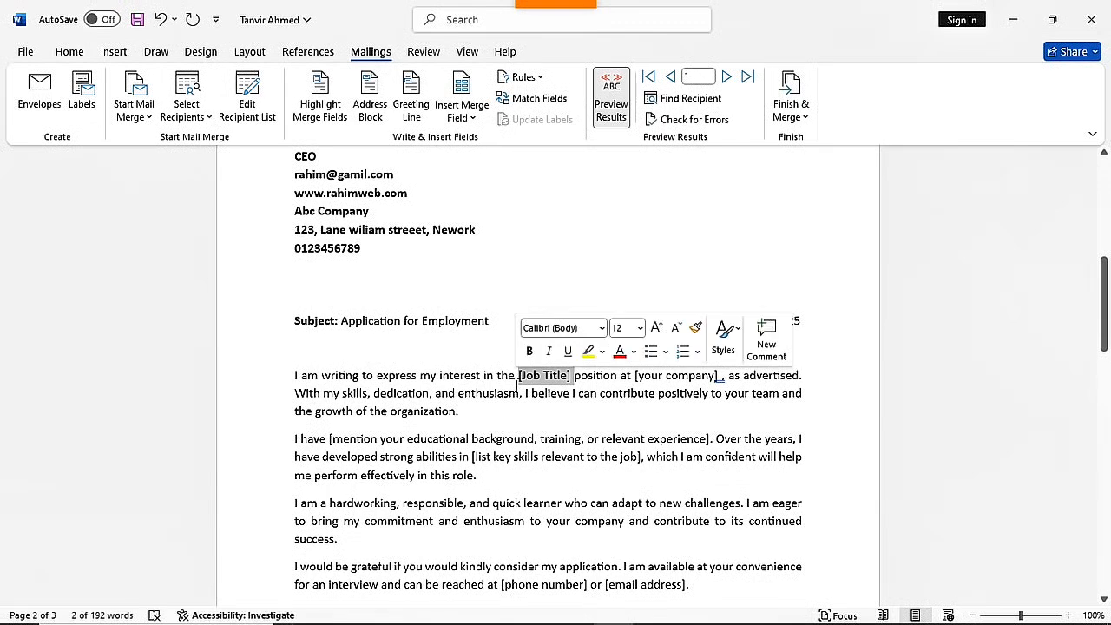
{"action": "type", "text": "Graphic designer"}
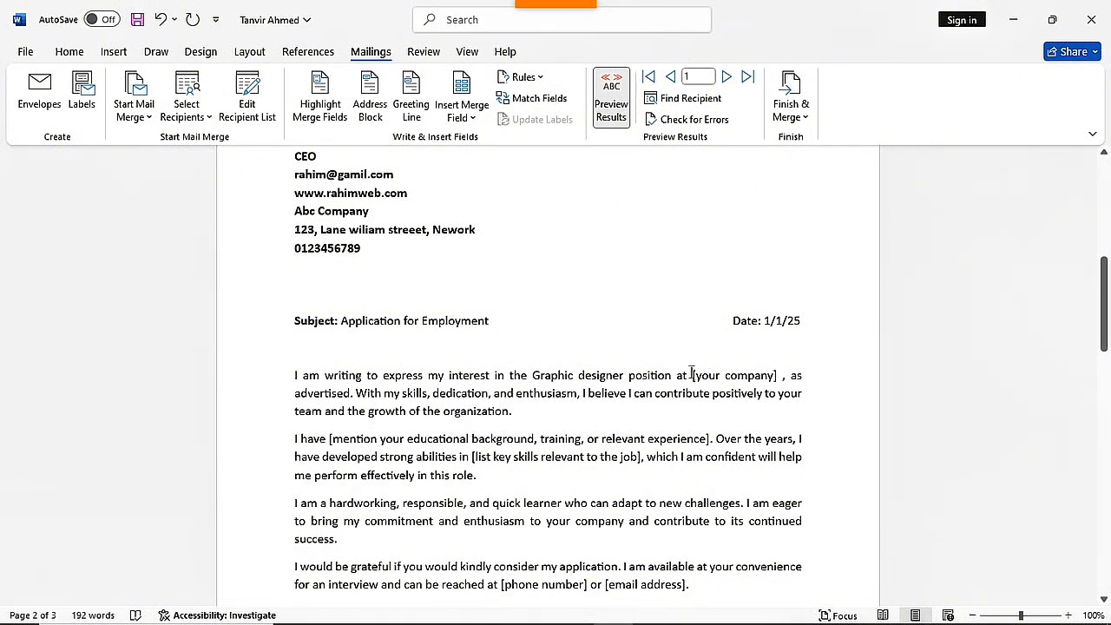
Step: Replace the [your company] placeholder in the first paragraph with the Company merge field
{"action": "left_click_drag", "start_coordinate": [693, 375], "coordinate": [779, 377]}
{"action": "key", "text": "BackSpace"}
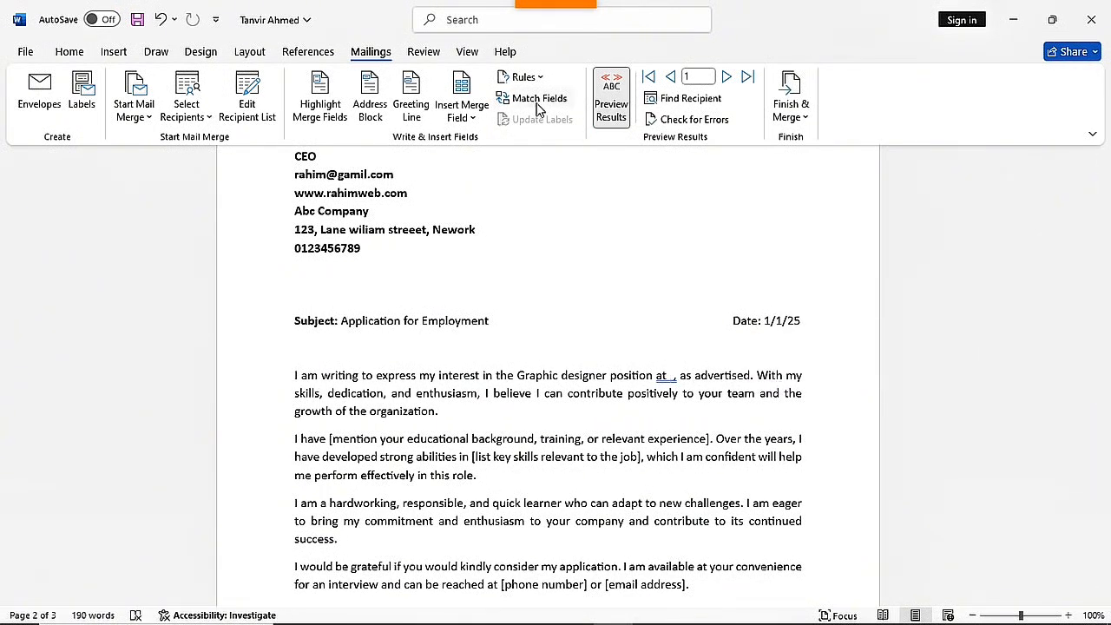
{"action": "left_click", "coordinate": [474, 119]}
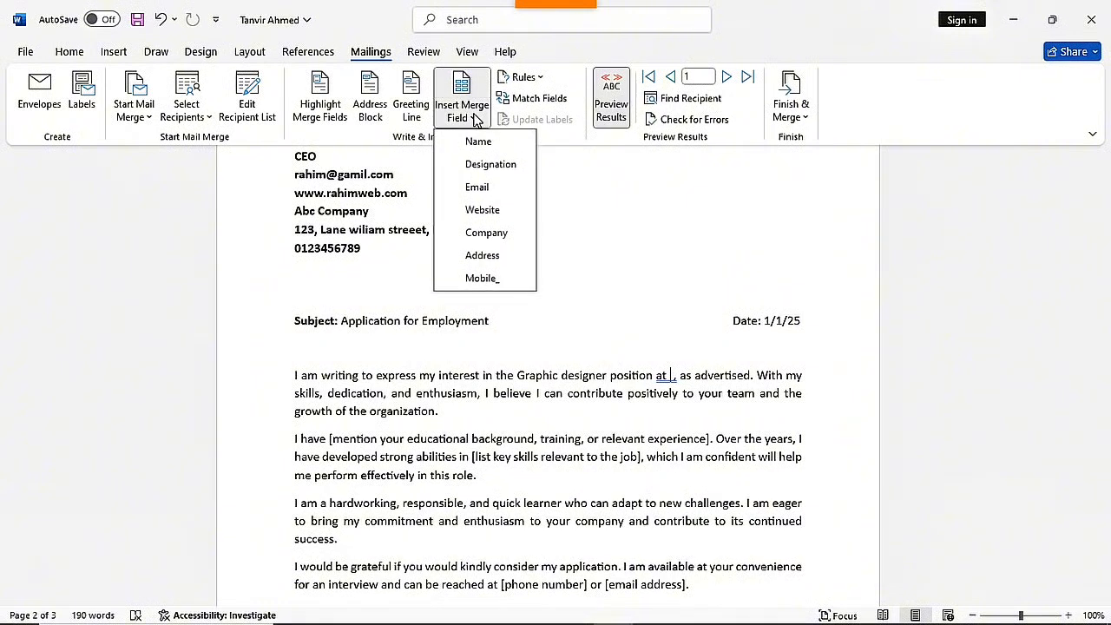
{"action": "left_click", "coordinate": [486, 233]}
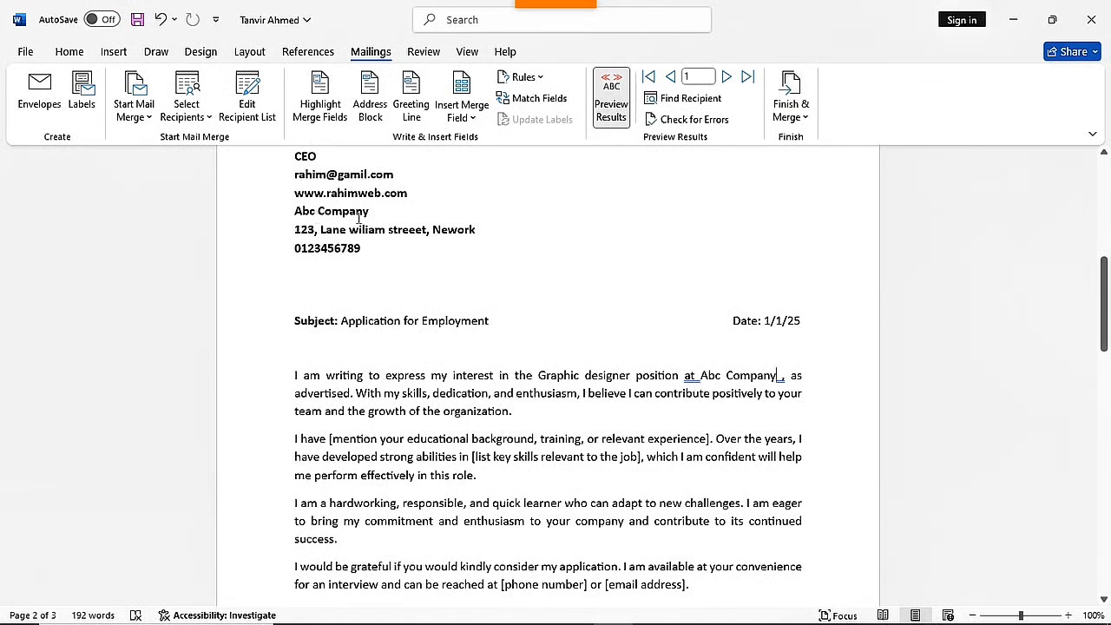
Step: Preview records 2 and 3 to compare the company name in the address block and the first paragraph
{"action": "left_click", "coordinate": [726, 78]}
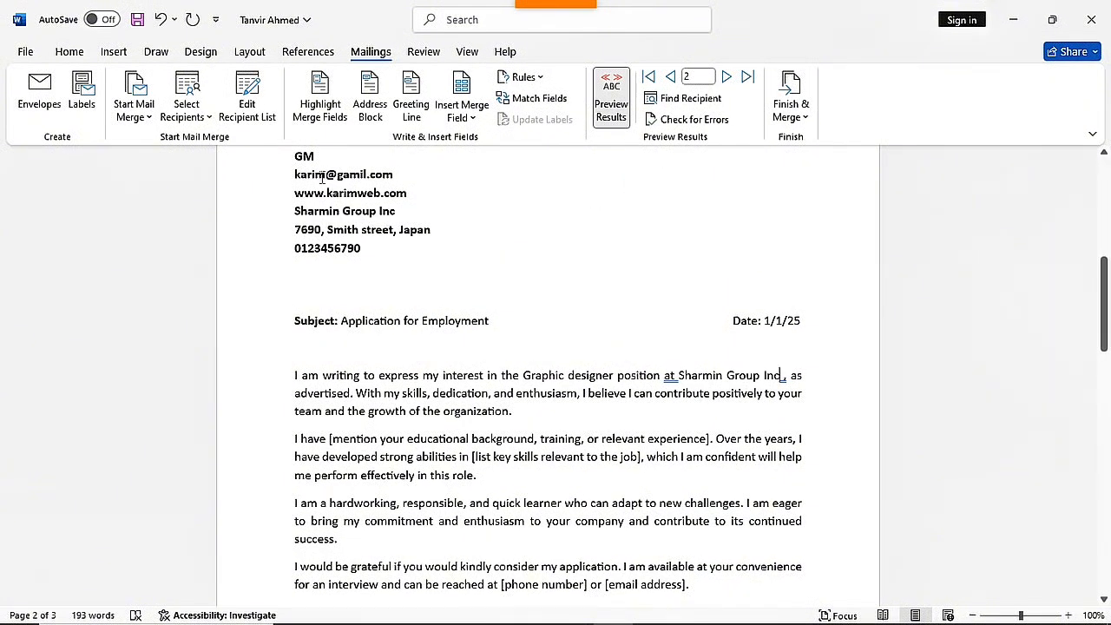
{"action": "scroll", "coordinate": [318, 184], "scroll_direction": "up", "scroll_amount": 1}
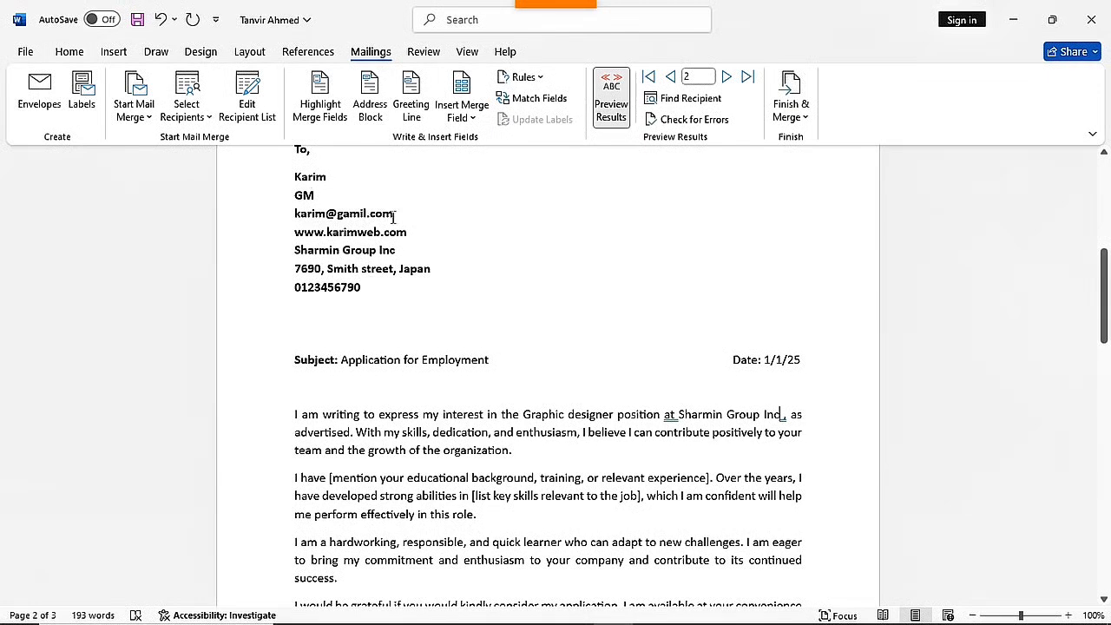
{"action": "left_click", "coordinate": [727, 78]}
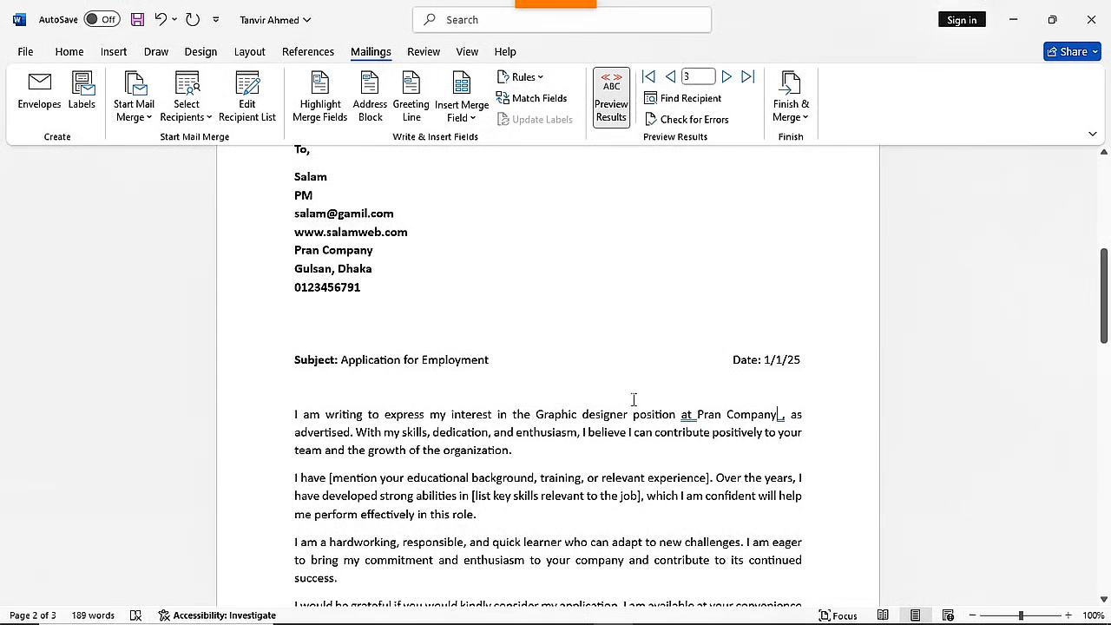
Step: Add an empty line above the letter's first body paragraph and place the cursor on it
{"action": "left_click", "coordinate": [296, 414]}
{"action": "key", "text": "Return"}
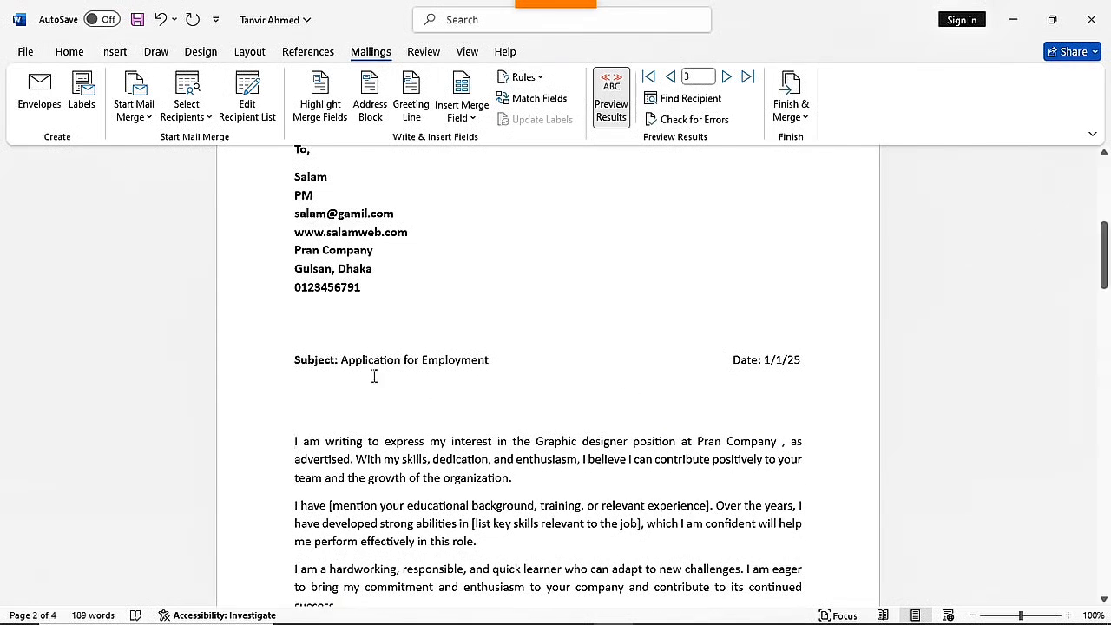
{"action": "left_click", "coordinate": [306, 411]}
Step: Set up a greeting line with "Dear", the first name, last name and suffix format, and a closing comma
{"action": "left_click", "coordinate": [417, 114]}
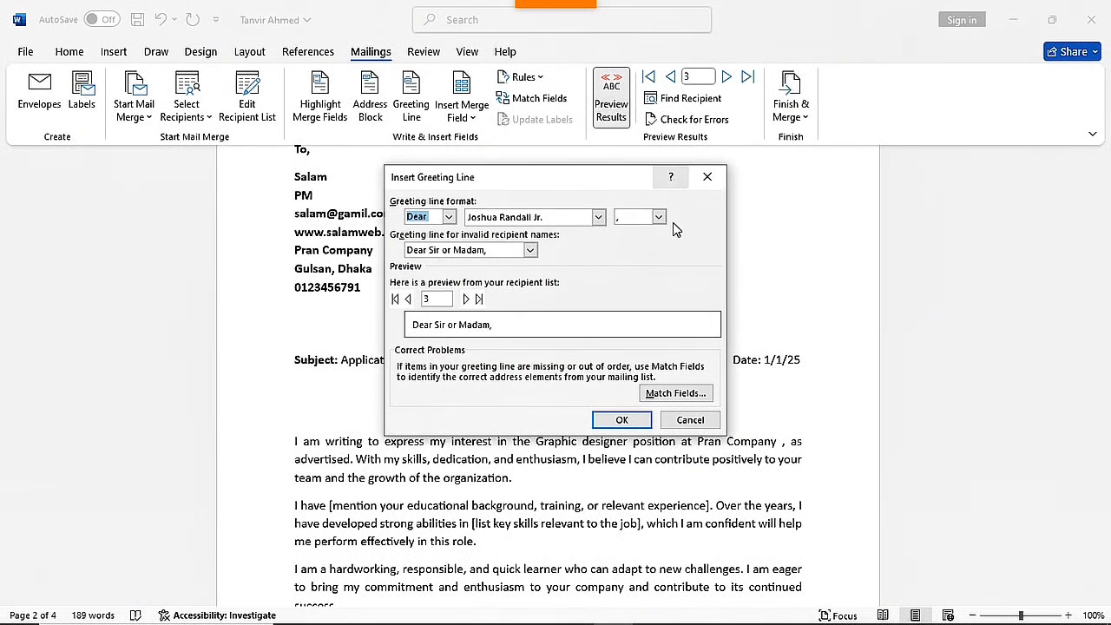
{"action": "left_click", "coordinate": [448, 217]}
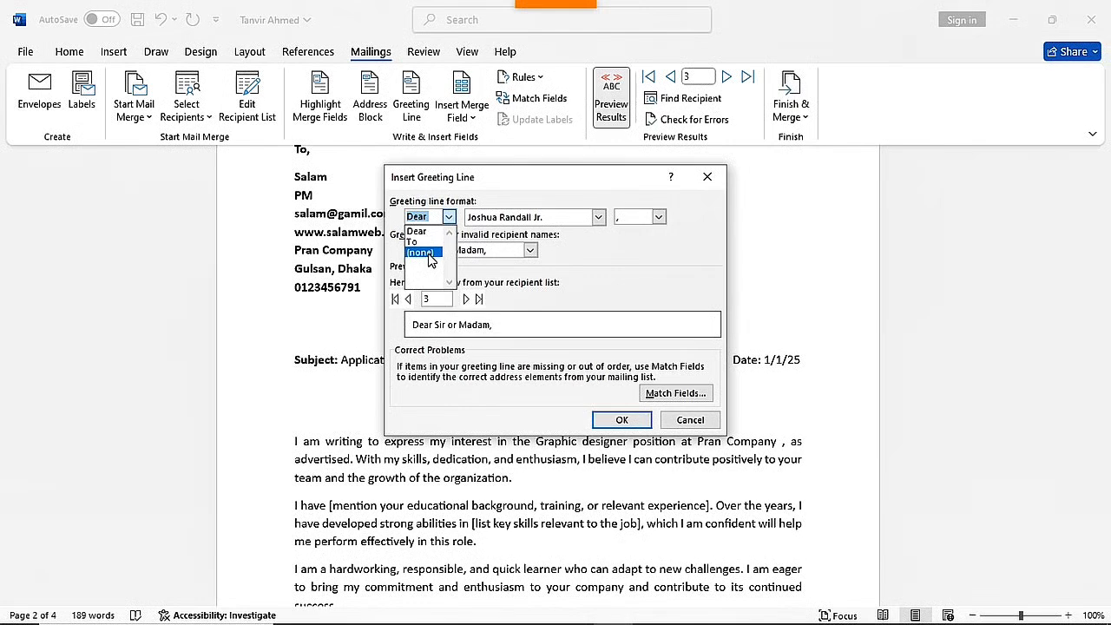
{"action": "left_click", "coordinate": [486, 201]}
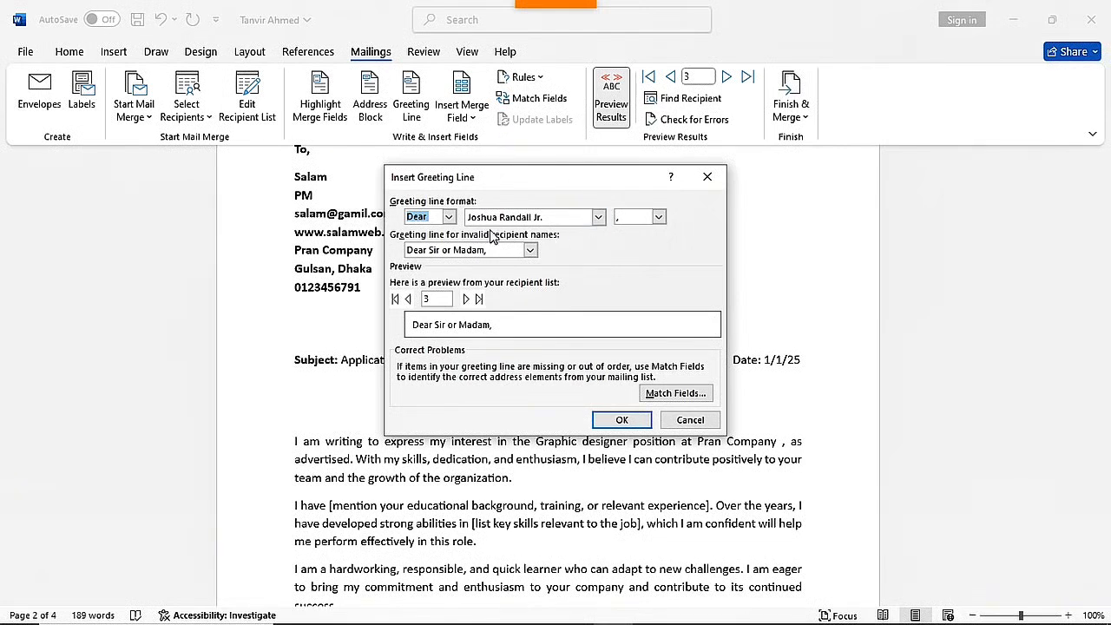
{"action": "left_click", "coordinate": [598, 217]}
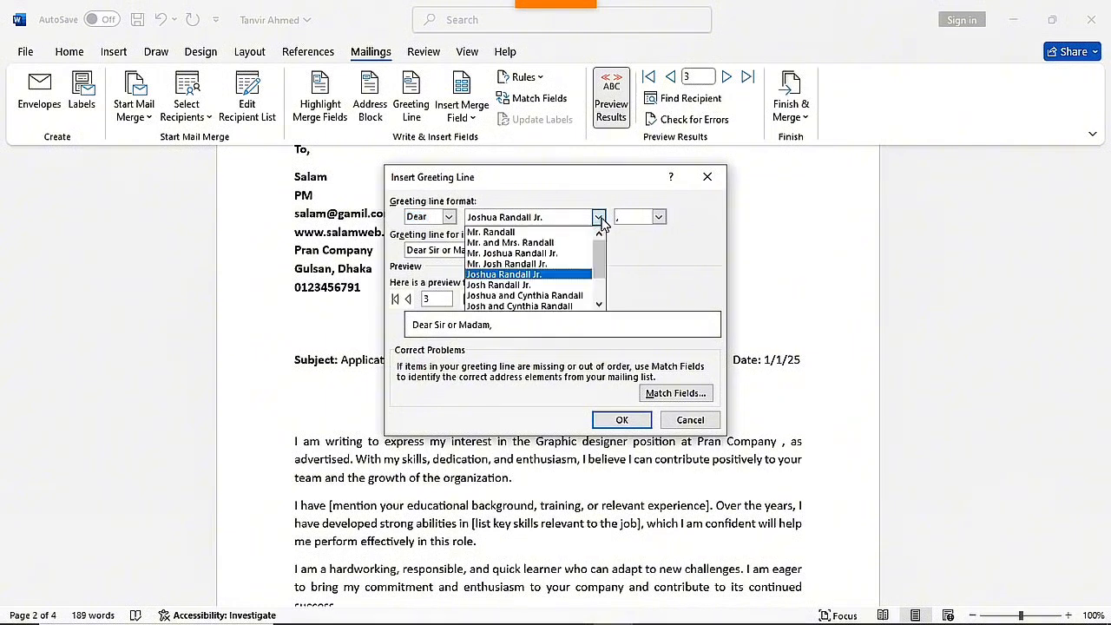
{"action": "left_click", "coordinate": [531, 273]}
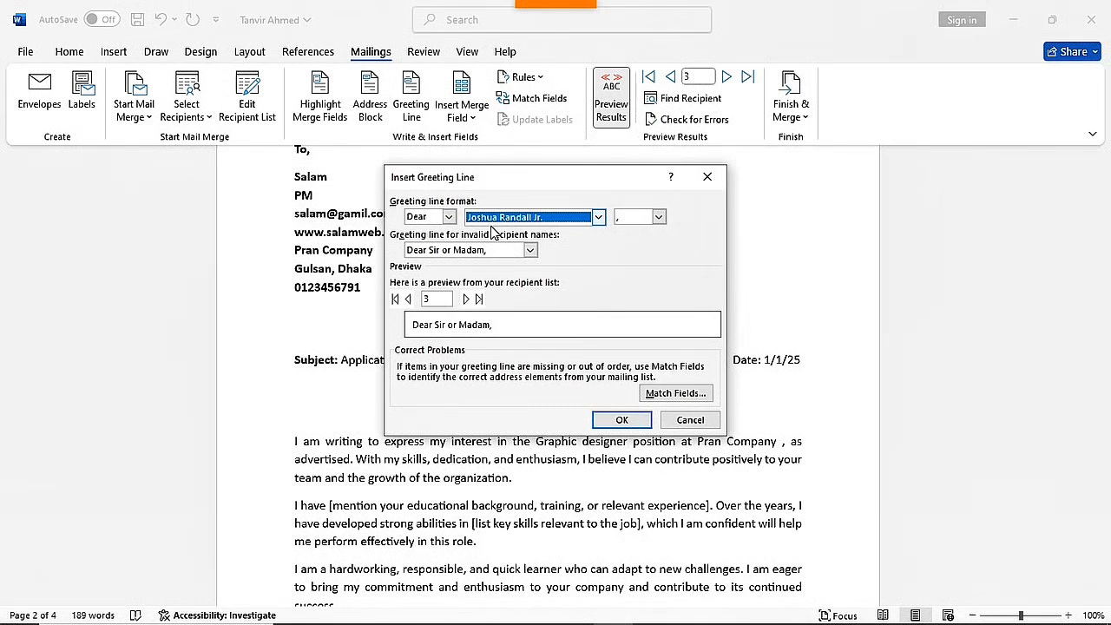
{"action": "left_click", "coordinate": [659, 218]}
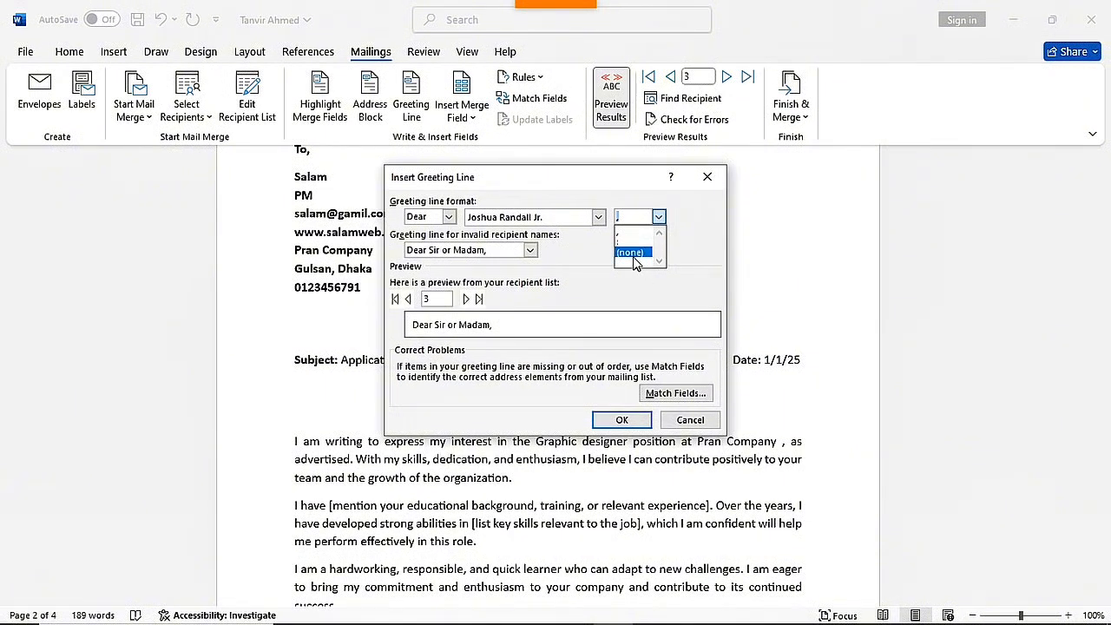
{"action": "left_click", "coordinate": [682, 258]}
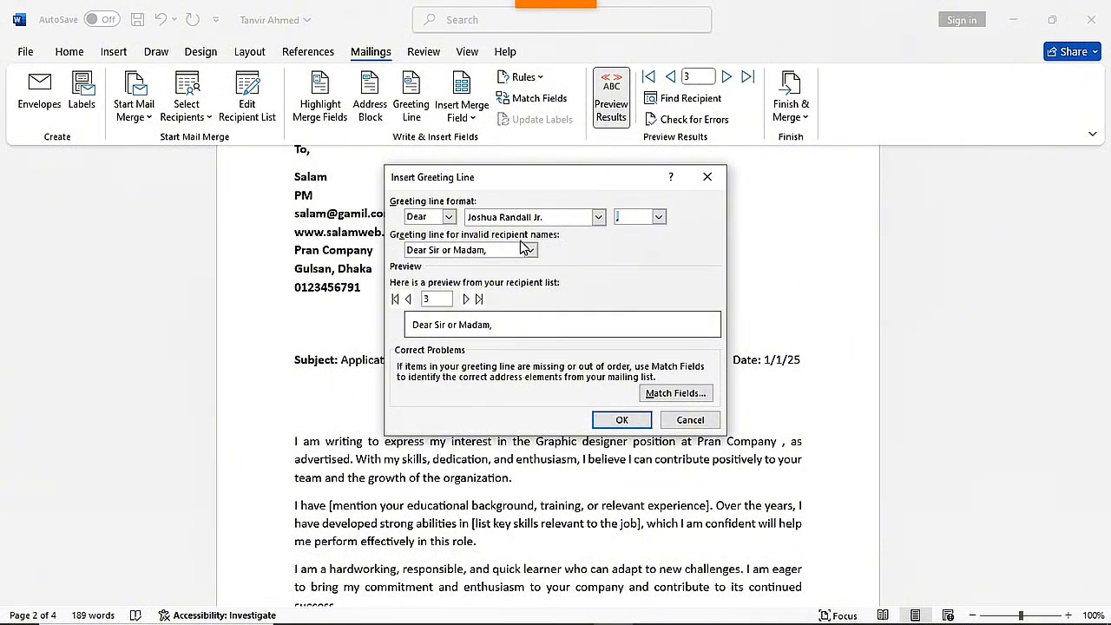
Step: Check the greeting line's field matching, including the First Name choices, without changing it, and insert the greeting line
{"action": "left_click", "coordinate": [678, 394]}
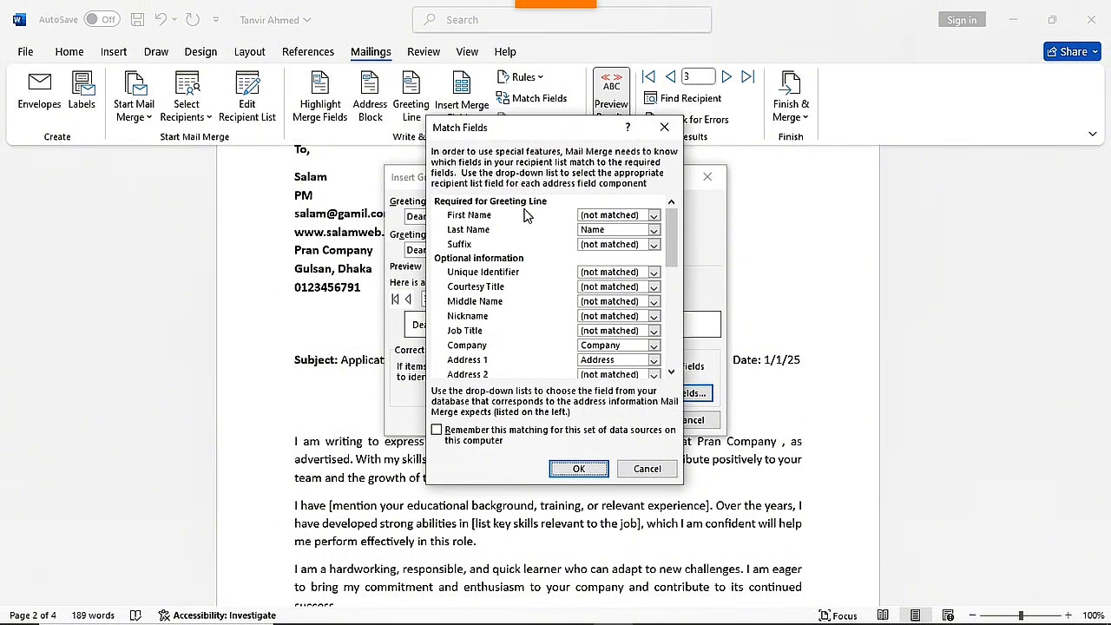
{"action": "left_click", "coordinate": [652, 215]}
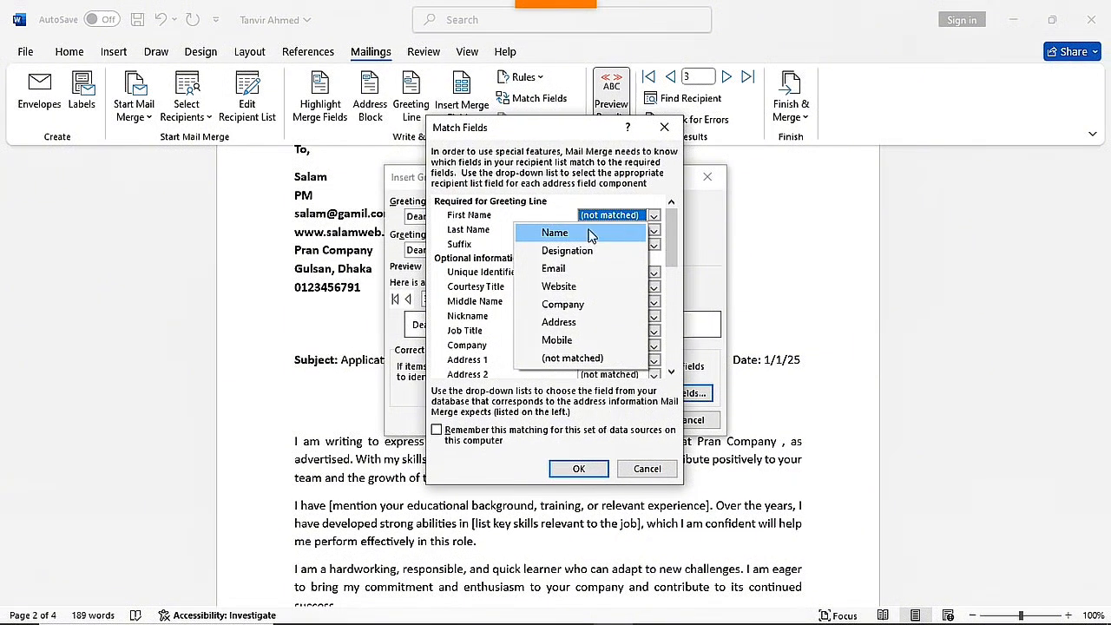
{"action": "left_click", "coordinate": [644, 191]}
{"action": "left_click", "coordinate": [664, 127]}
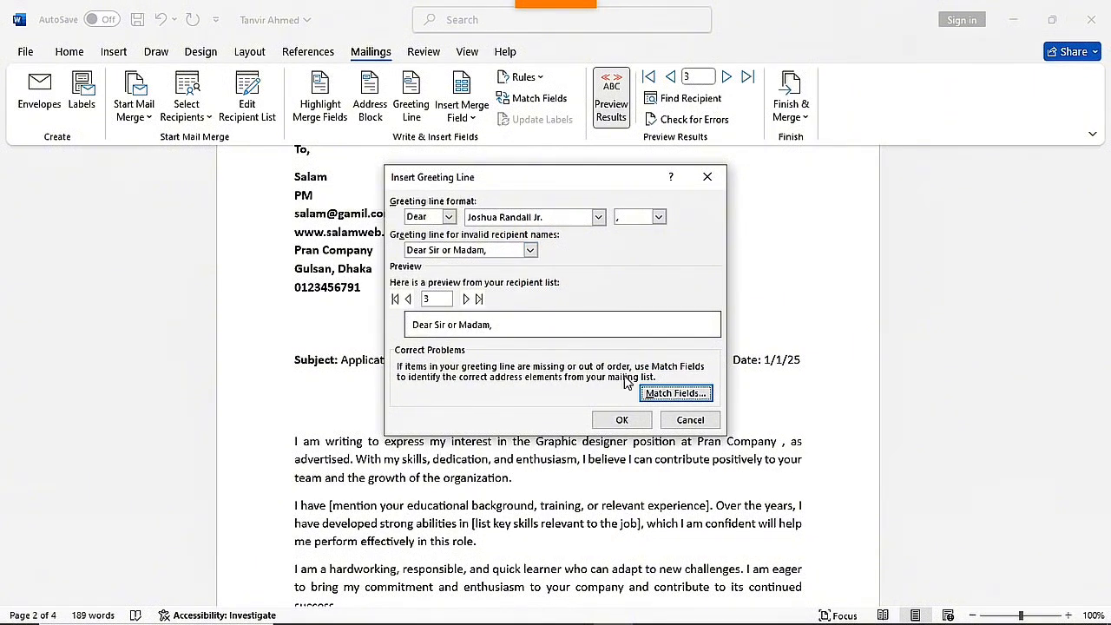
{"action": "left_click", "coordinate": [622, 420]}
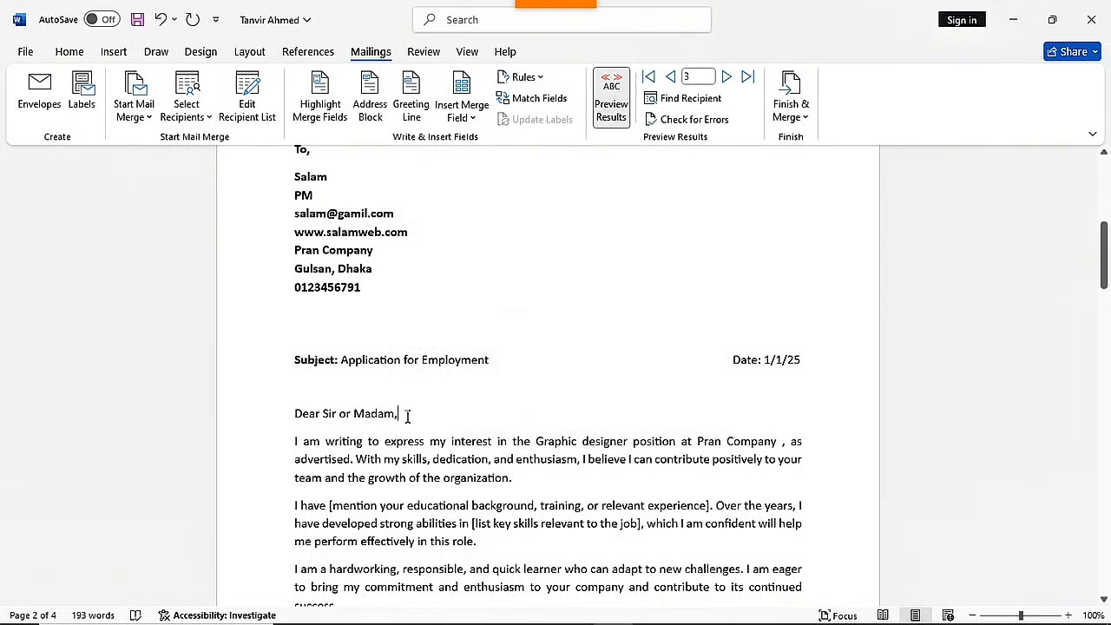
Step: Review the letter's text and turn merge field highlighting on and off to check where fields are placed
{"action": "scroll", "coordinate": [495, 406], "scroll_direction": "up", "scroll_amount": 1}
{"action": "scroll", "coordinate": [495, 406], "scroll_direction": "down", "scroll_amount": 4}
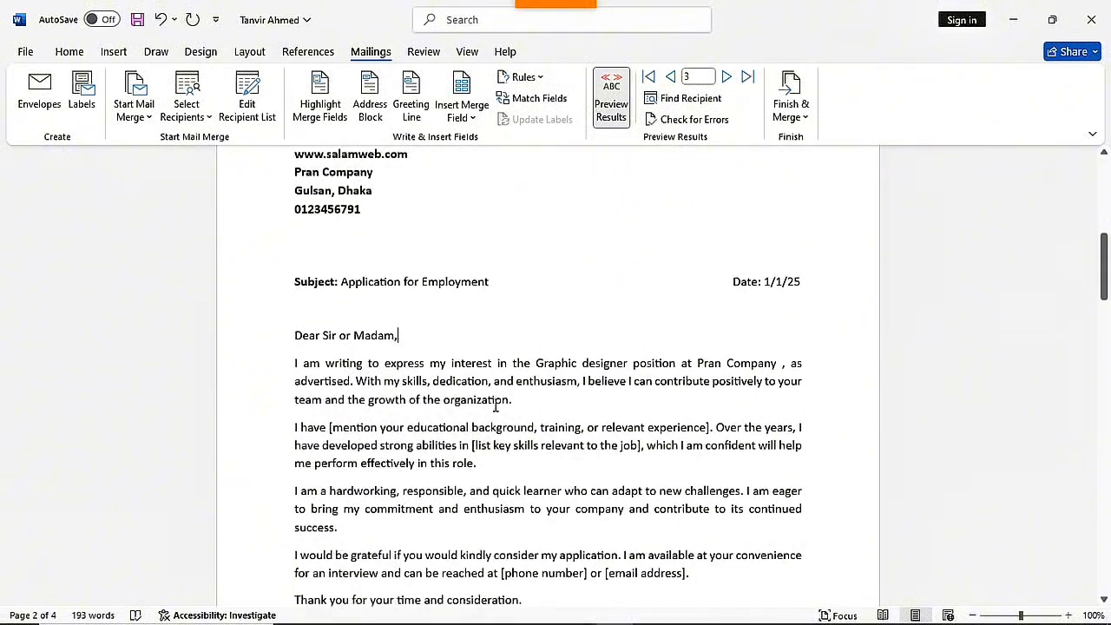
{"action": "scroll", "coordinate": [495, 406], "scroll_direction": "down", "scroll_amount": 3}
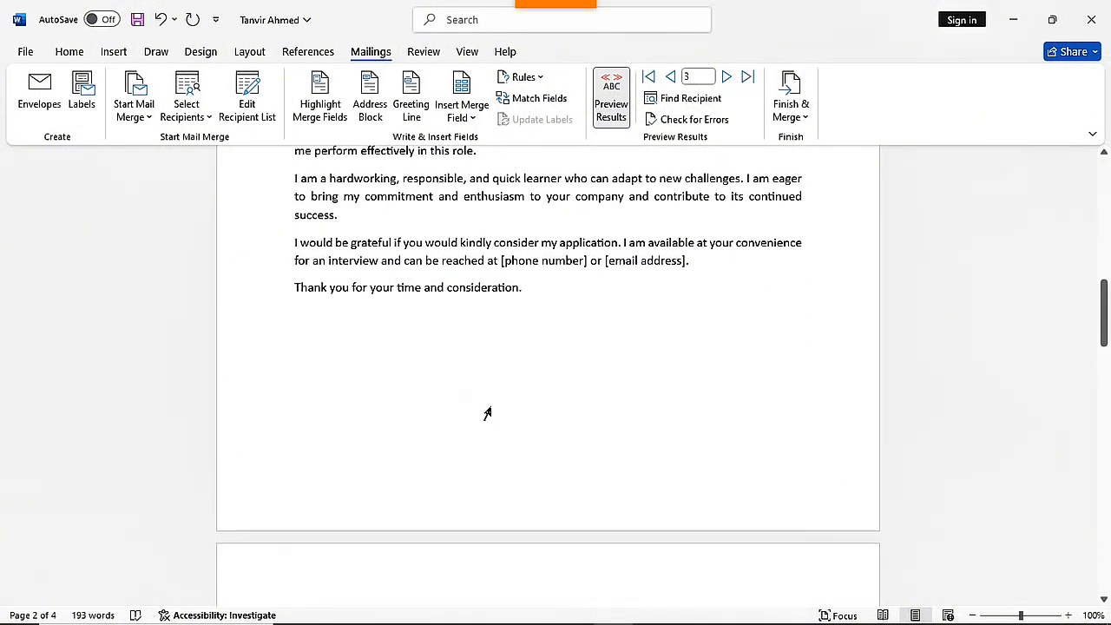
{"action": "scroll", "coordinate": [490, 408], "scroll_direction": "up", "scroll_amount": 4}
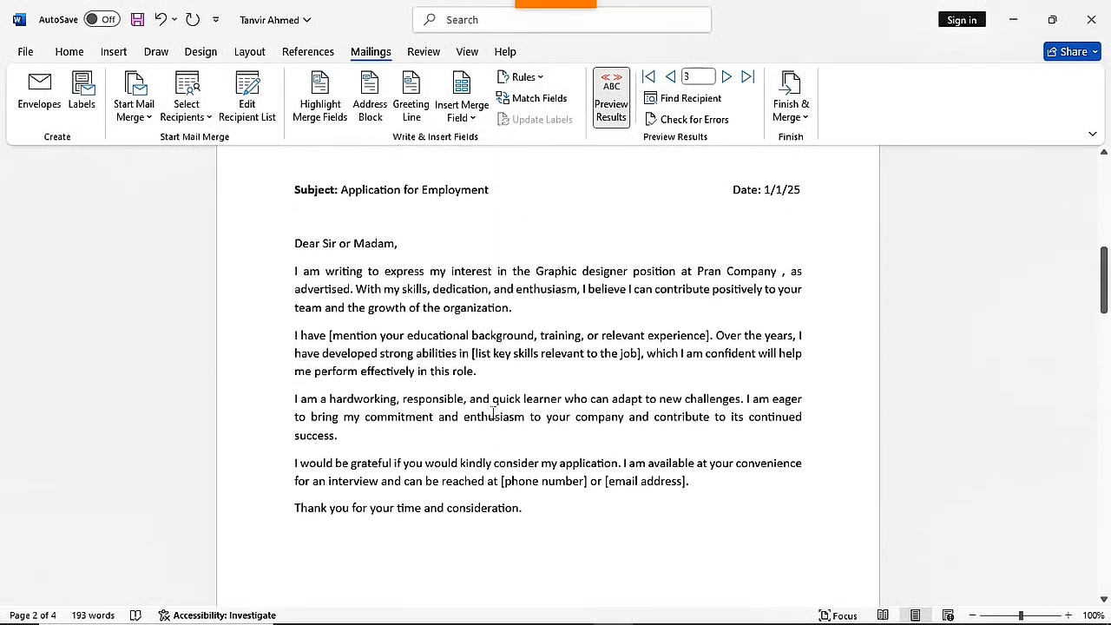
{"action": "scroll", "coordinate": [493, 408], "scroll_direction": "down", "scroll_amount": 9}
{"action": "scroll", "coordinate": [493, 414], "scroll_direction": "up", "scroll_amount": 9}
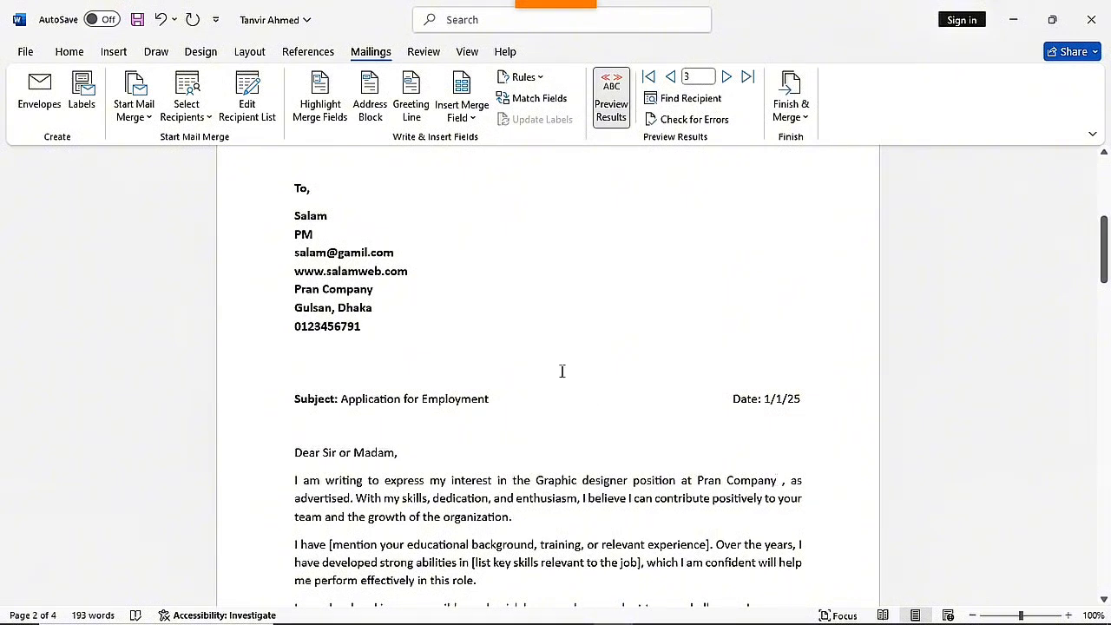
{"action": "left_click", "coordinate": [333, 105]}
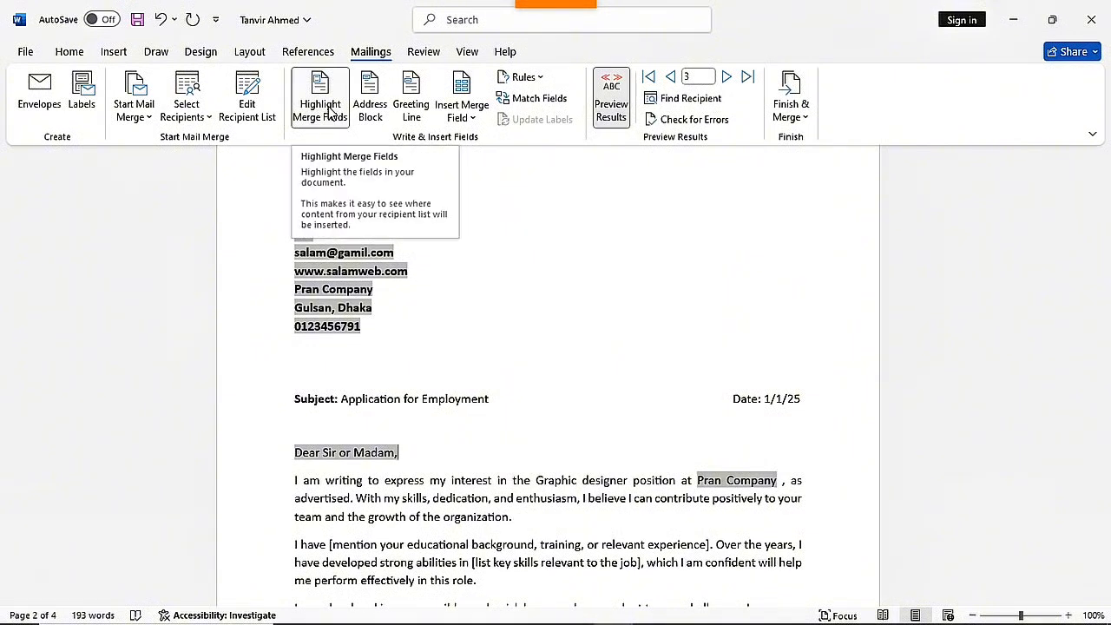
{"action": "left_click", "coordinate": [329, 110]}
Step: Look over the address block name formats and preview from the line below "To,", without inserting a block
{"action": "left_click", "coordinate": [583, 221]}
{"action": "left_click", "coordinate": [380, 130]}
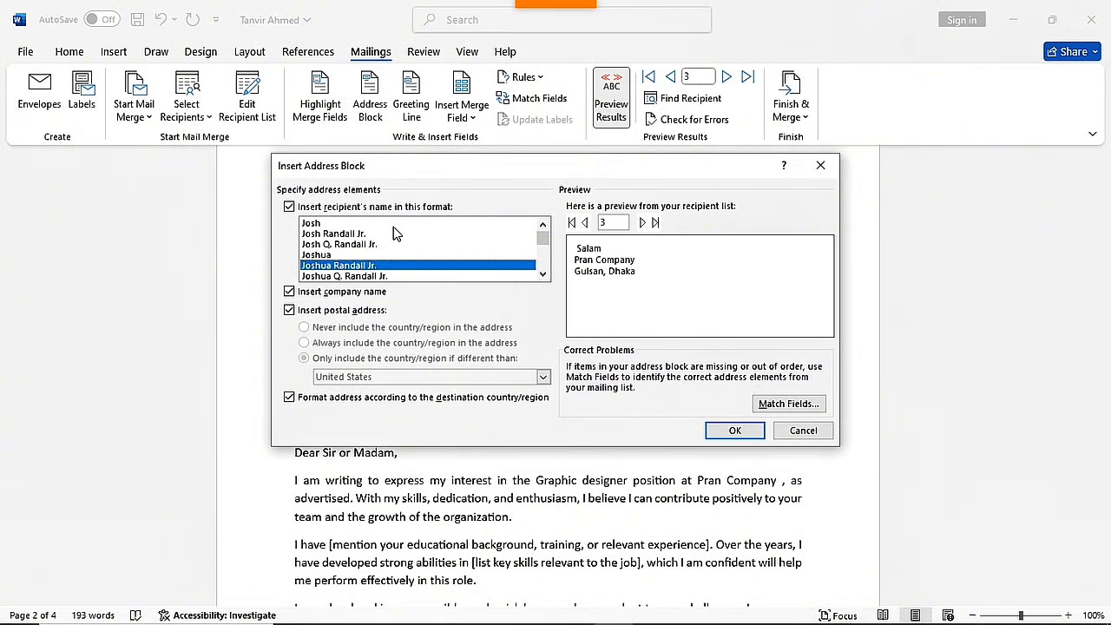
{"action": "left_click_drag", "start_coordinate": [518, 167], "coordinate": [641, 192]}
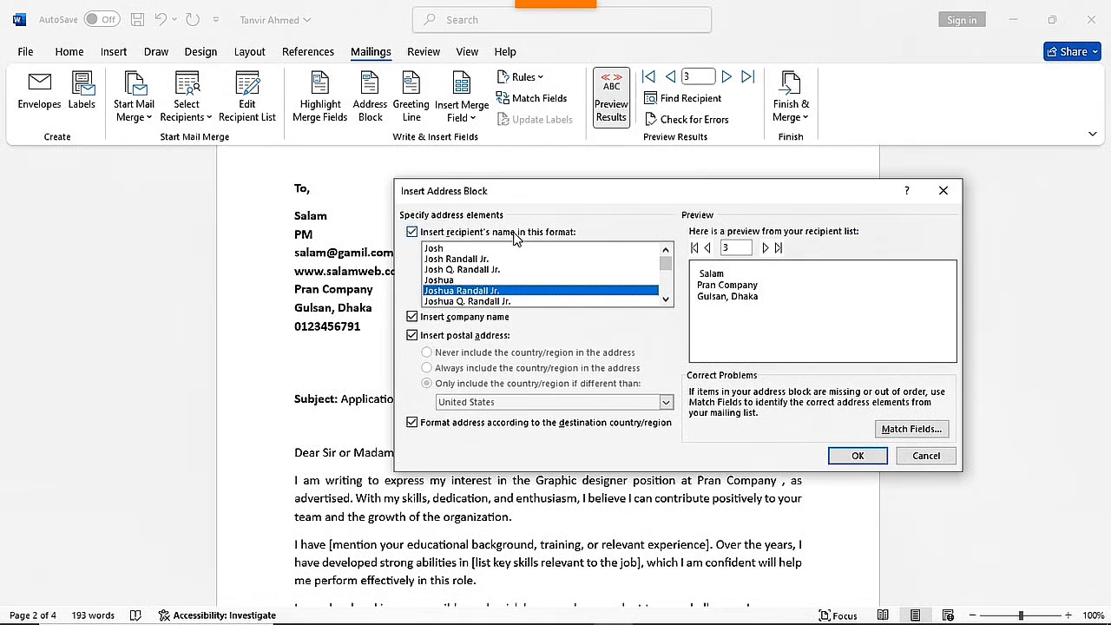
{"action": "left_click", "coordinate": [925, 456]}
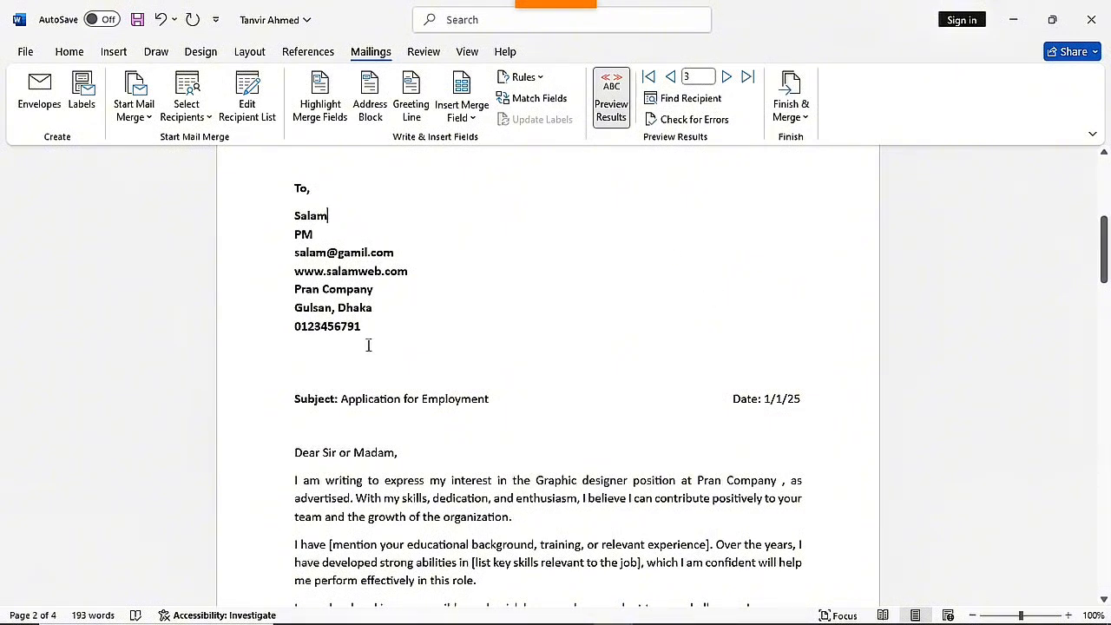
Step: Compare the envelope's delivery address with the letter's recipient block and set the preview to record 1
{"action": "scroll", "coordinate": [368, 345], "scroll_direction": "up", "scroll_amount": 8}
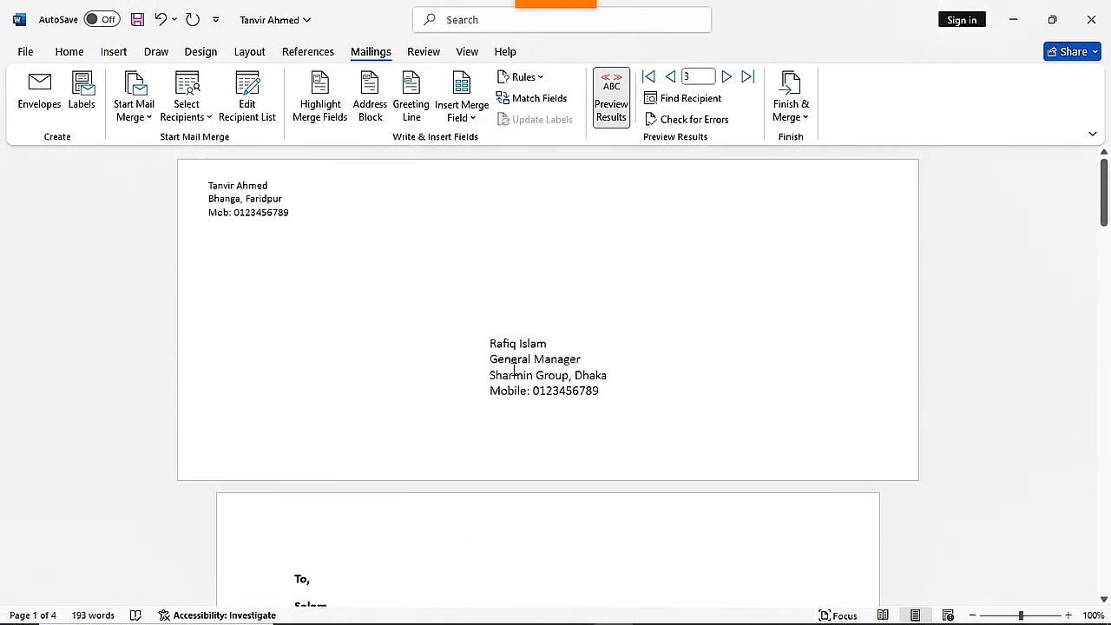
{"action": "scroll", "coordinate": [514, 372], "scroll_direction": "down", "scroll_amount": 5}
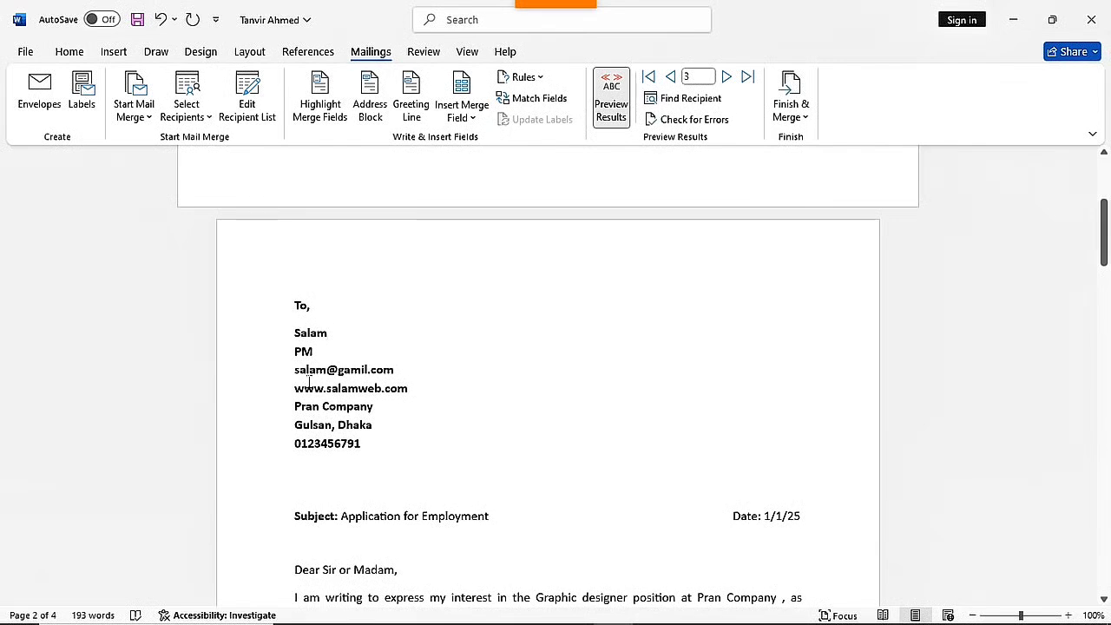
{"action": "scroll", "coordinate": [444, 426], "scroll_direction": "up", "scroll_amount": 5}
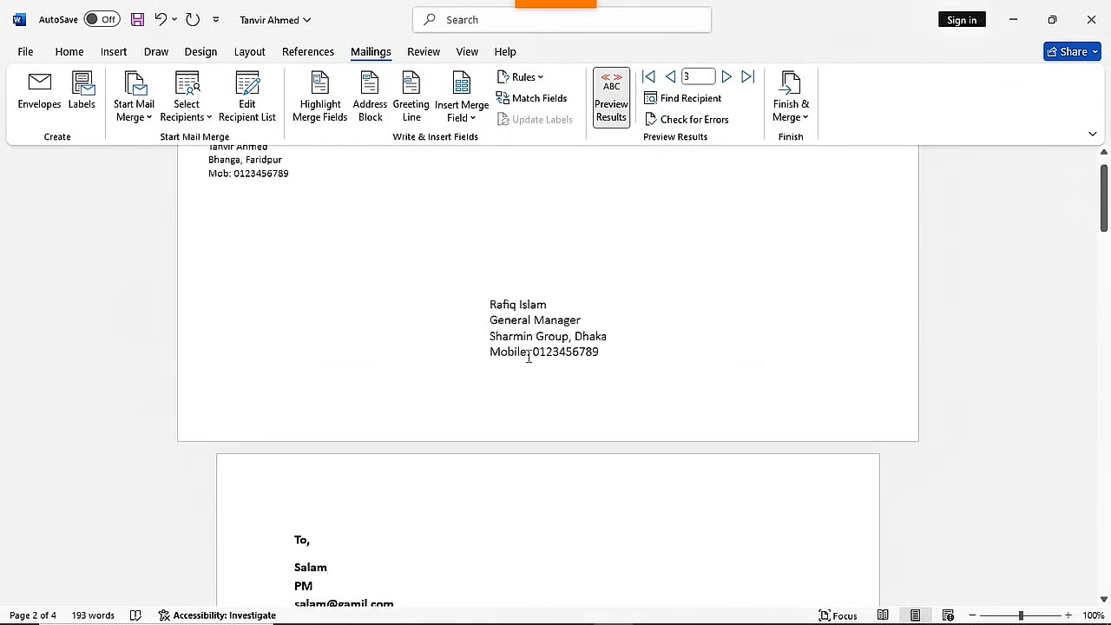
{"action": "scroll", "coordinate": [529, 356], "scroll_direction": "up", "scroll_amount": 1}
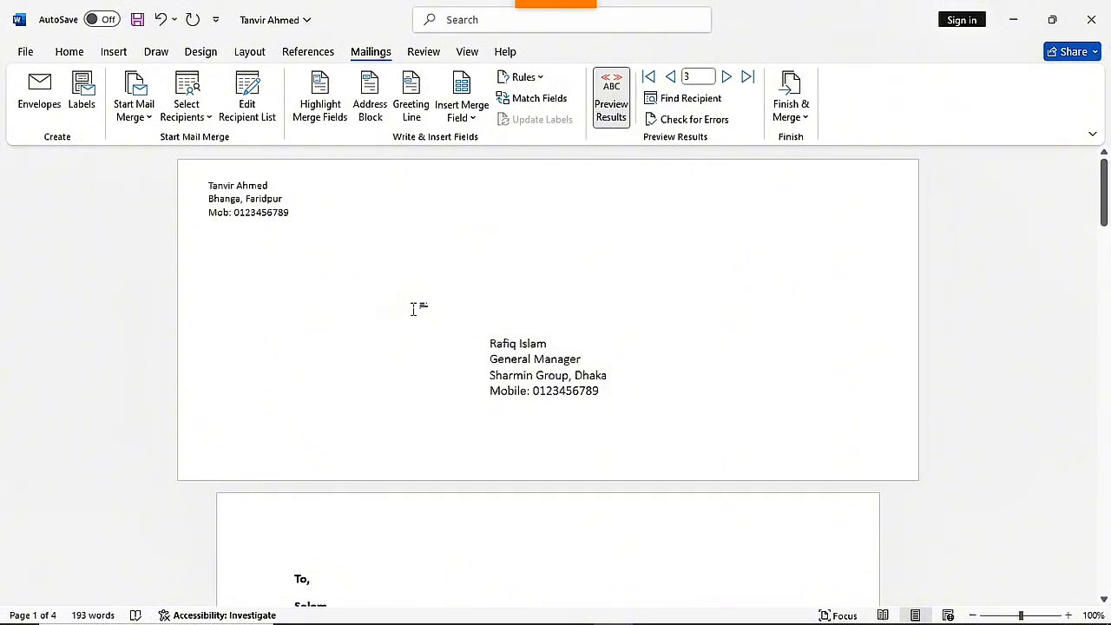
{"action": "left_click", "coordinate": [492, 346]}
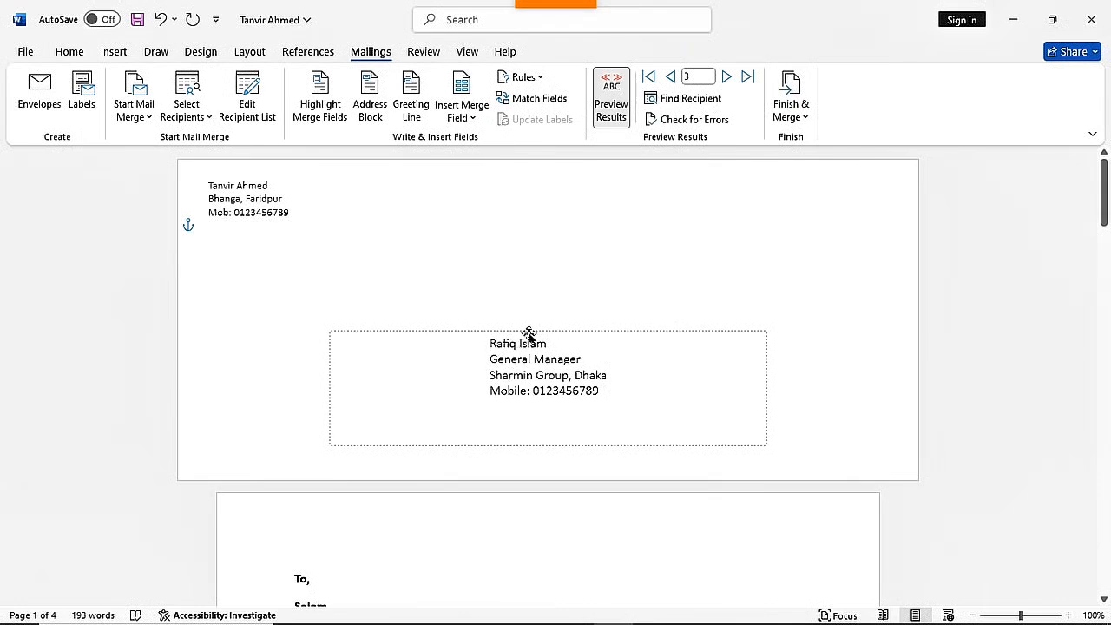
{"action": "left_click", "coordinate": [670, 77]}
{"action": "left_click", "coordinate": [670, 77]}
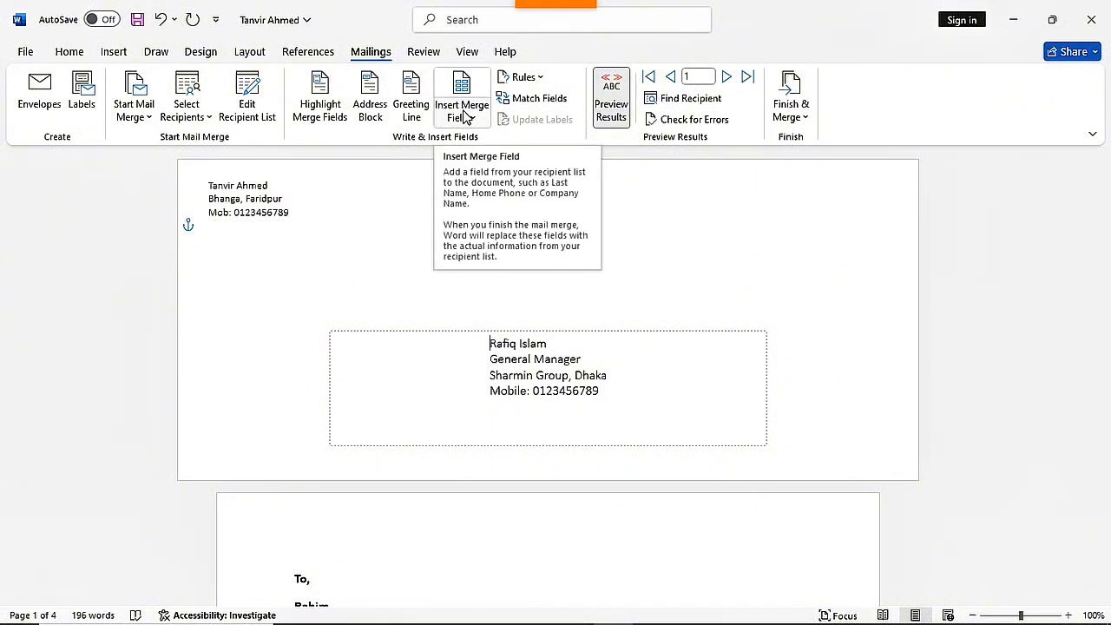
Step: Check the available merge fields and delete the frame with the typed delivery address from the envelope
{"action": "left_click", "coordinate": [466, 116]}
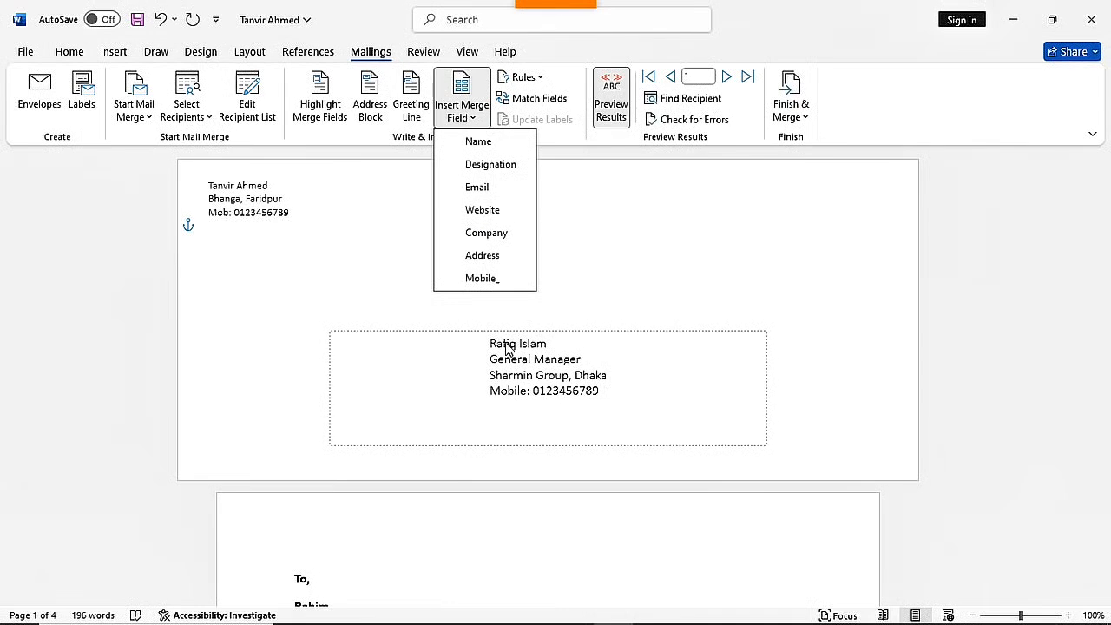
{"action": "left_click", "coordinate": [542, 326]}
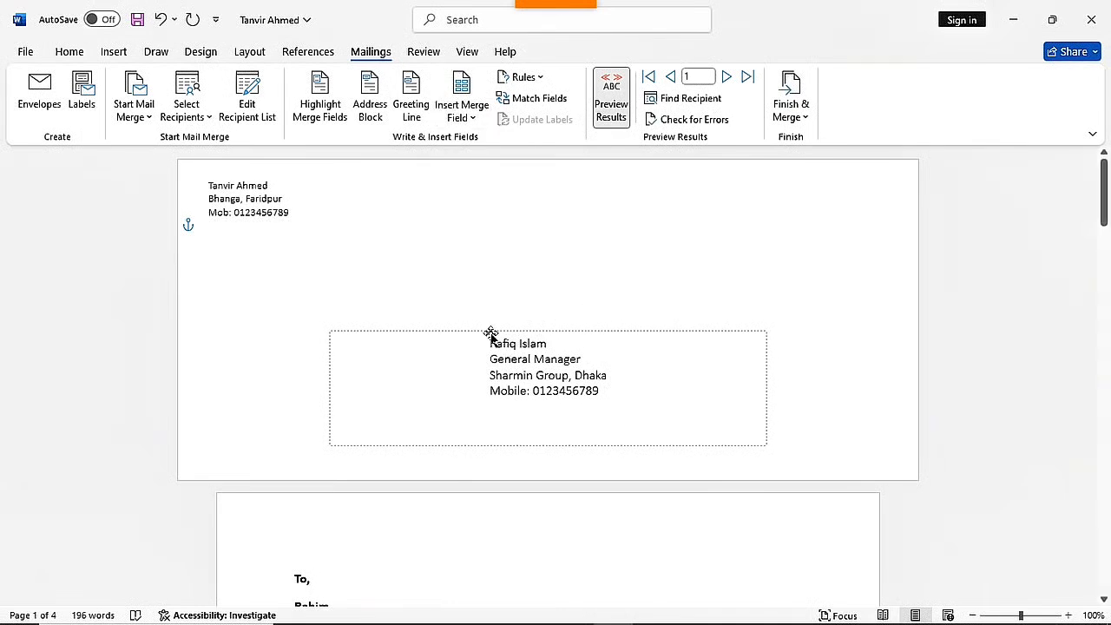
{"action": "left_click", "coordinate": [550, 334]}
{"action": "key", "text": "Delete"}
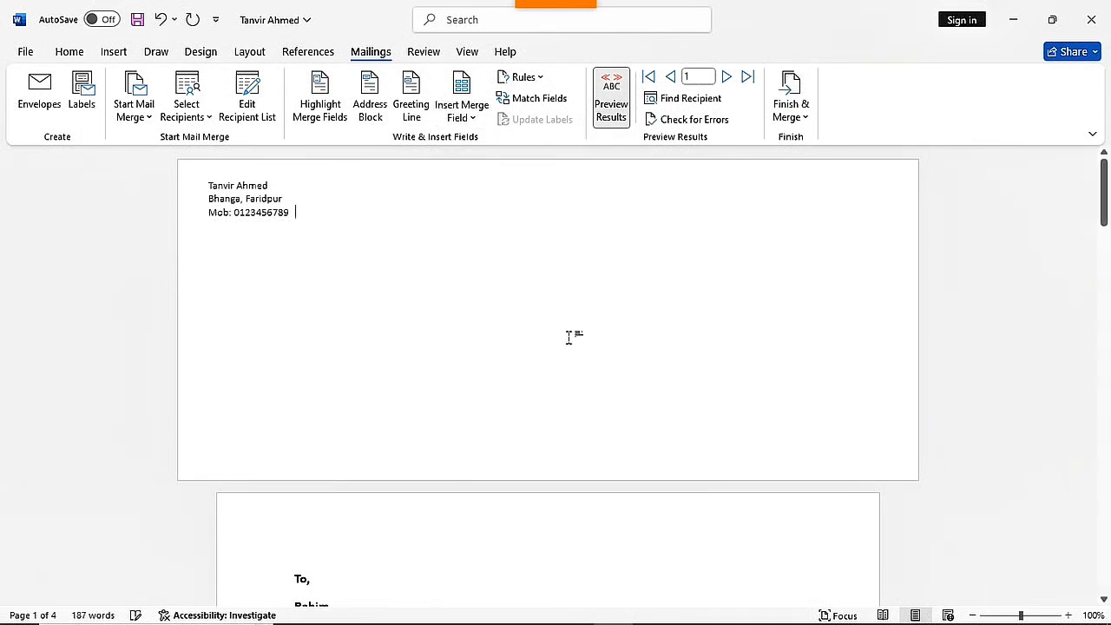
Step: Insert the Name and Designation merge fields on separate centered lines in the middle of the envelope, and turn off the results preview
{"action": "left_click", "coordinate": [536, 304]}
{"action": "left_click", "coordinate": [484, 111]}
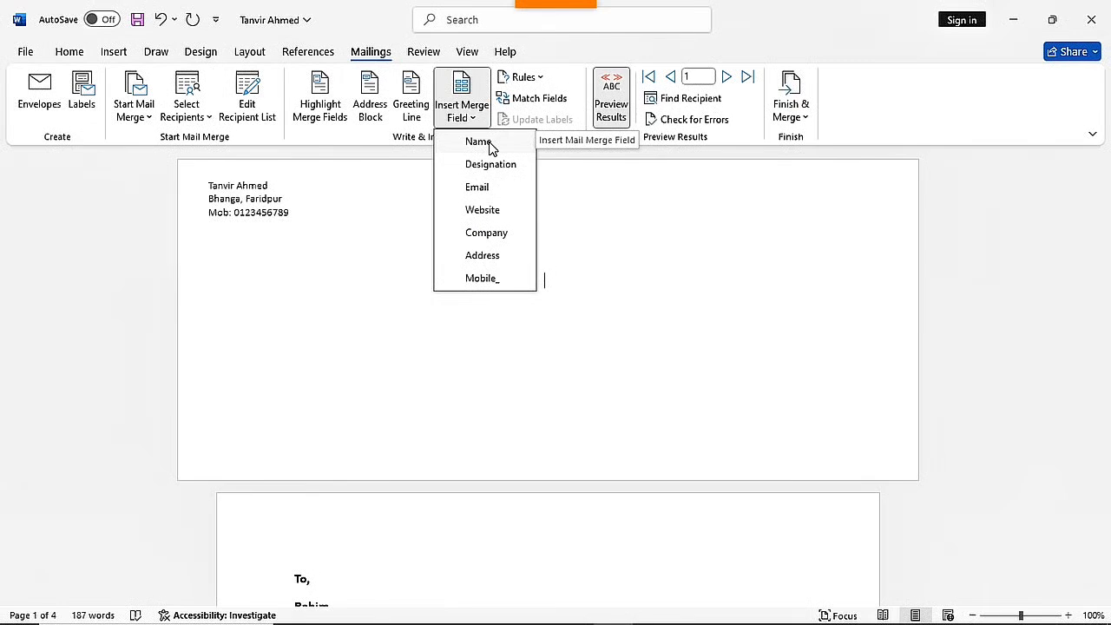
{"action": "left_click", "coordinate": [478, 141]}
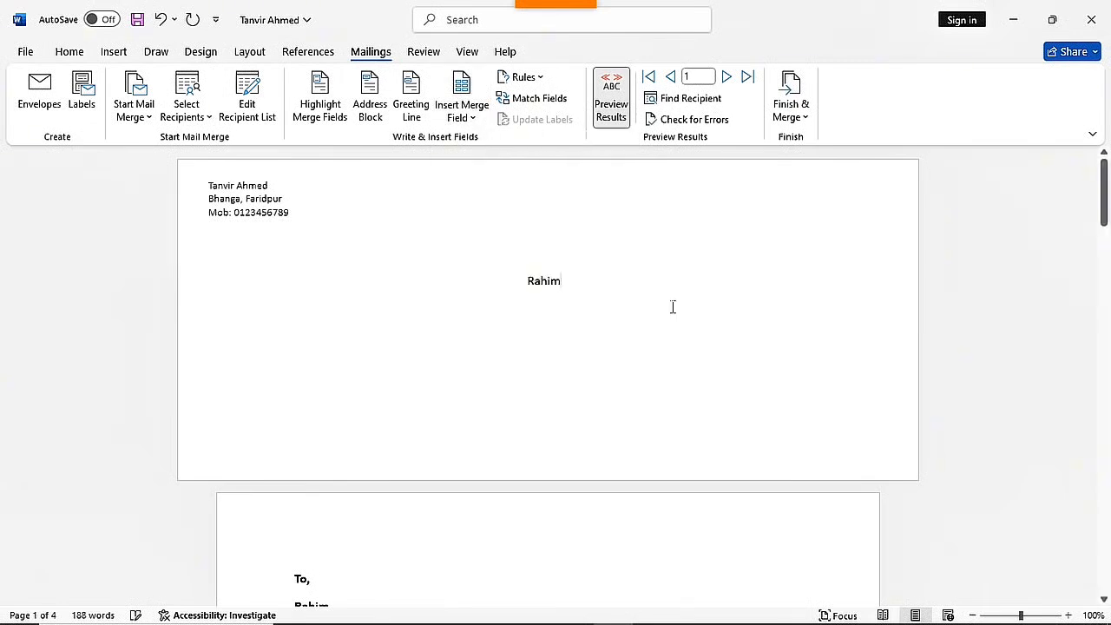
{"action": "key", "text": "Return"}
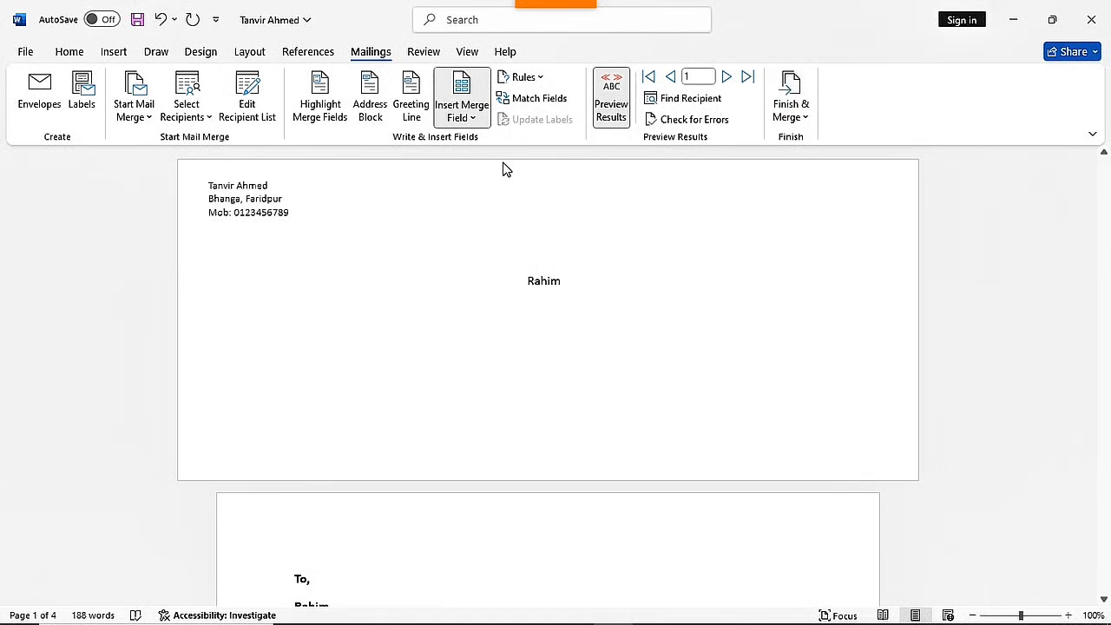
{"action": "type", "text": "CEO"}
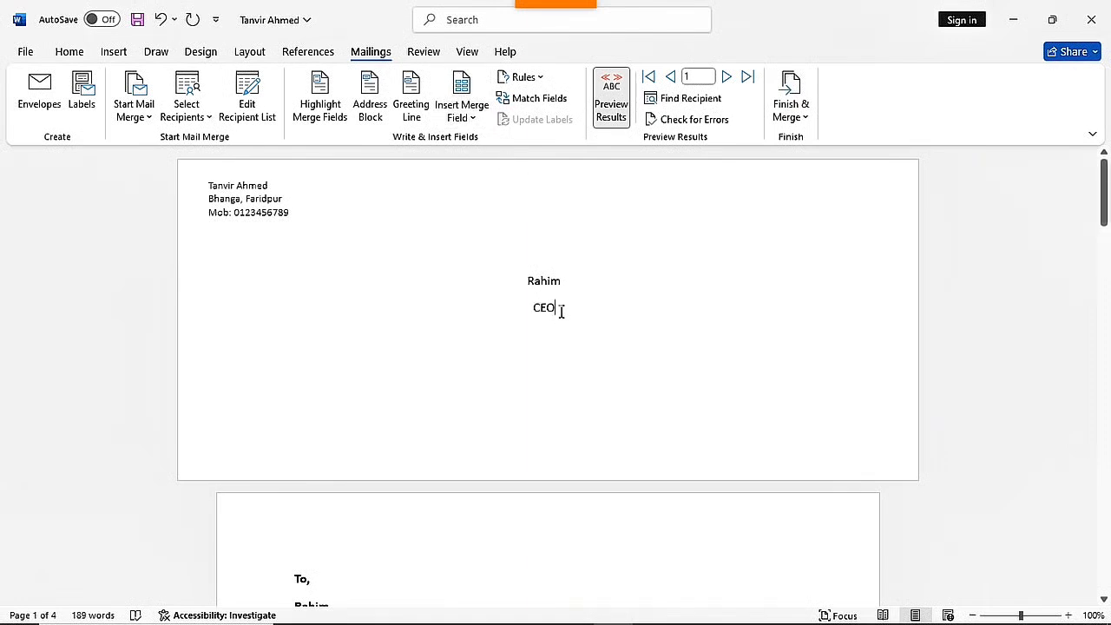
{"action": "left_click", "coordinate": [612, 112]}
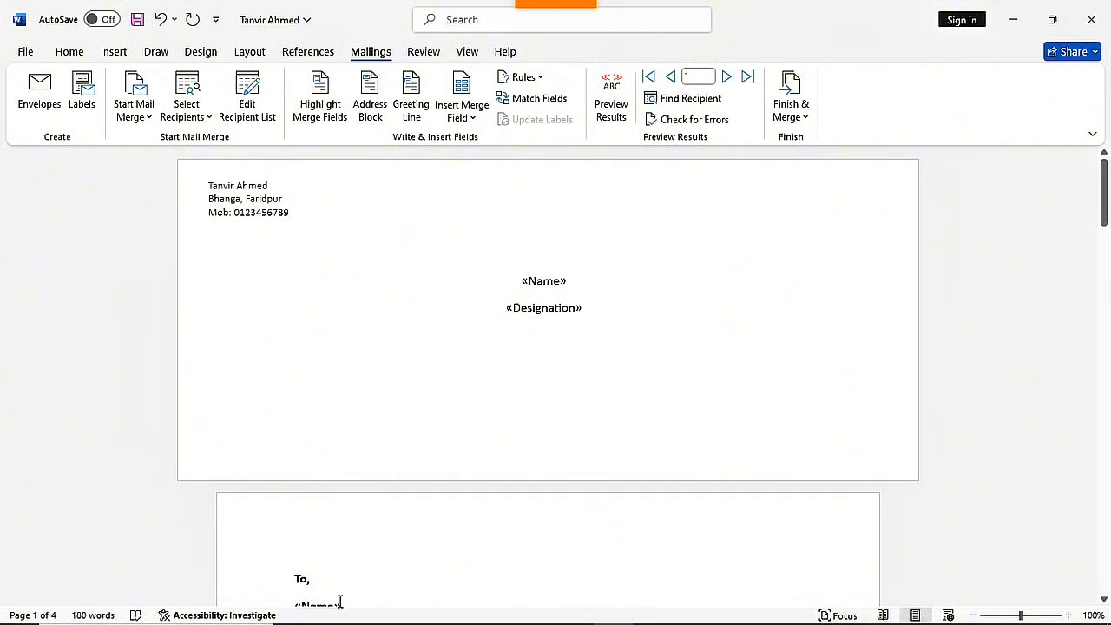
Step: Add the Email and Company merge fields on separate lines below Designation on the envelope
{"action": "key", "text": "Return"}
{"action": "left_click", "coordinate": [461, 120]}
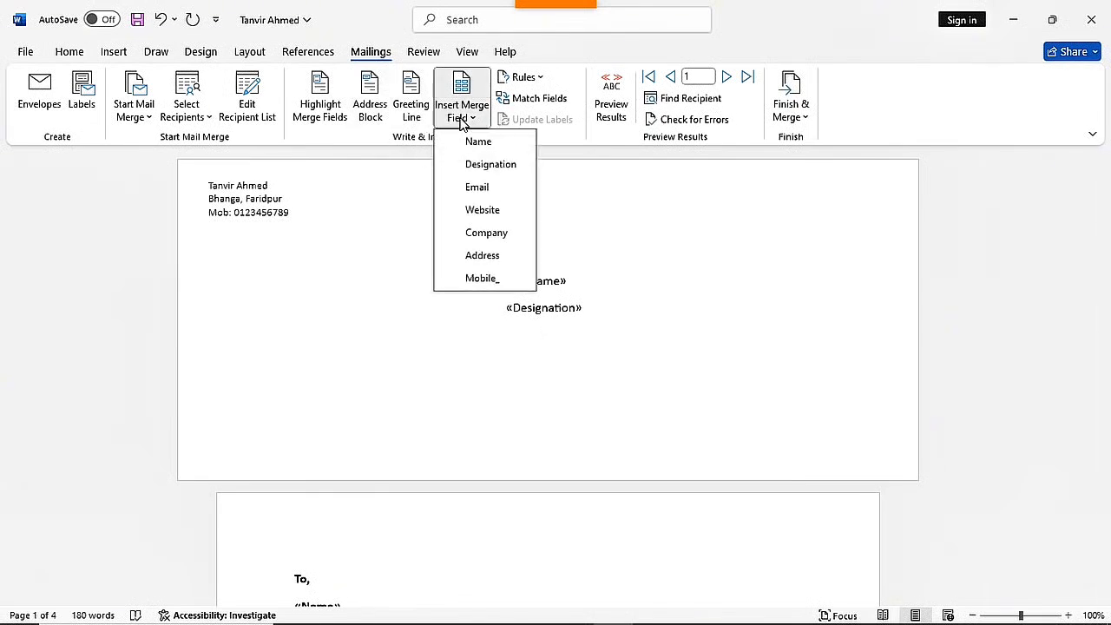
{"action": "left_click", "coordinate": [486, 189]}
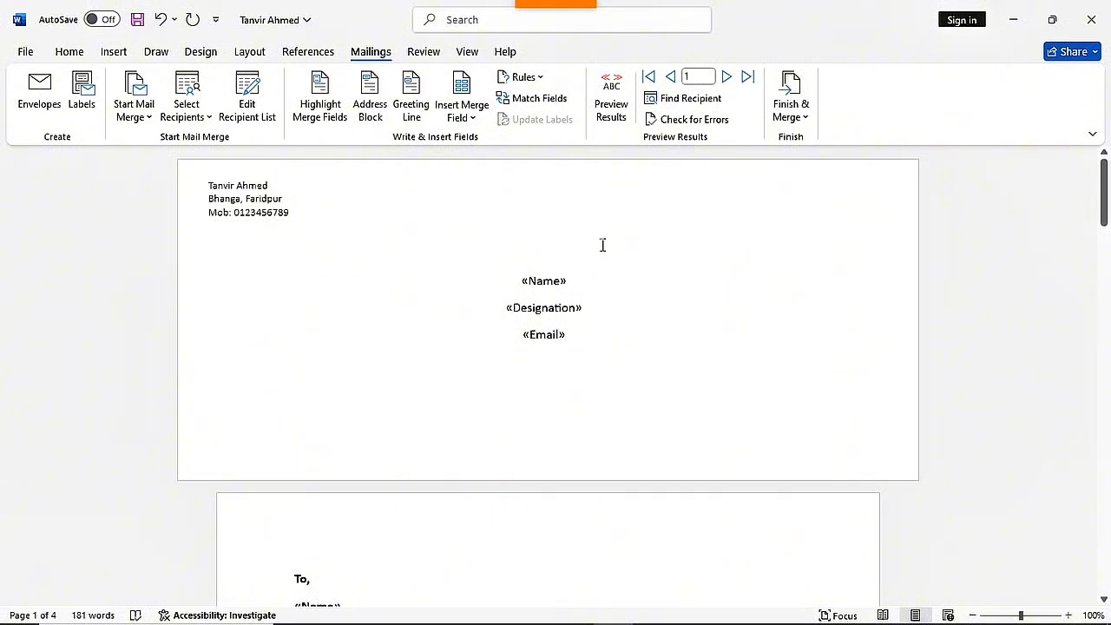
{"action": "key", "text": "Return"}
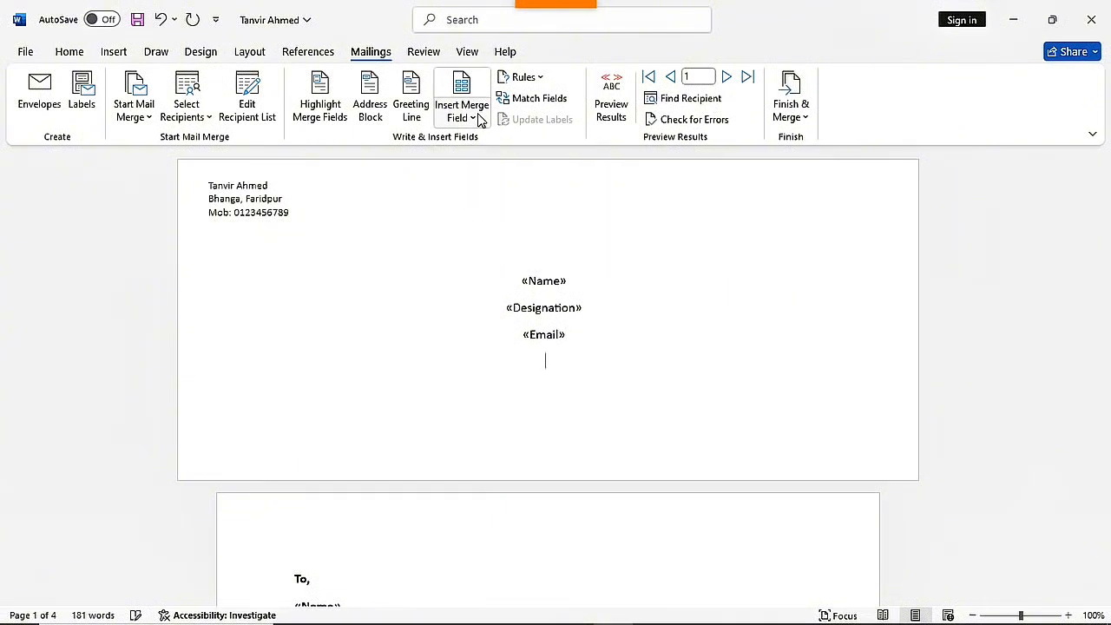
{"action": "left_click", "coordinate": [475, 117]}
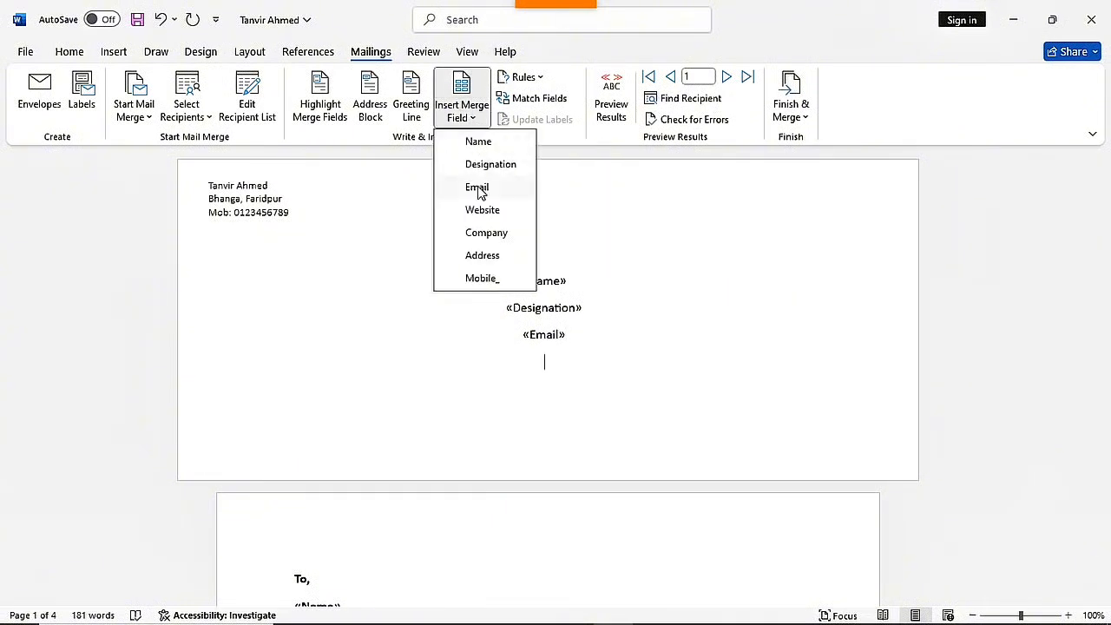
{"action": "left_click", "coordinate": [492, 233]}
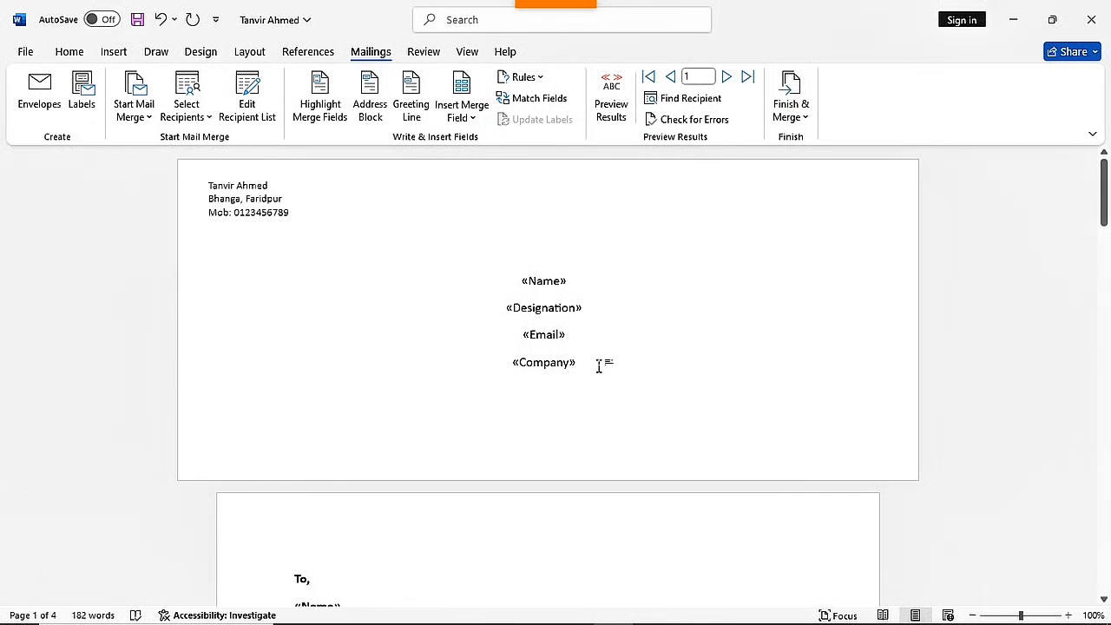
Step: Add the Address and Mobile_ merge fields on separate lines below Company on the envelope
{"action": "key", "text": "Return"}
{"action": "left_click", "coordinate": [469, 117]}
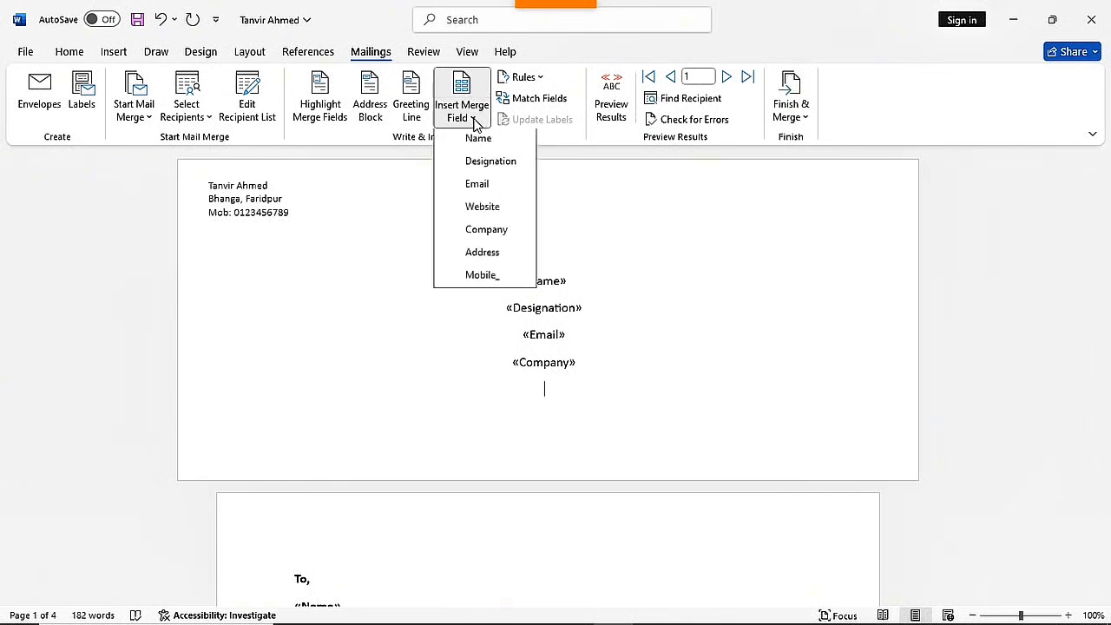
{"action": "left_click", "coordinate": [482, 256]}
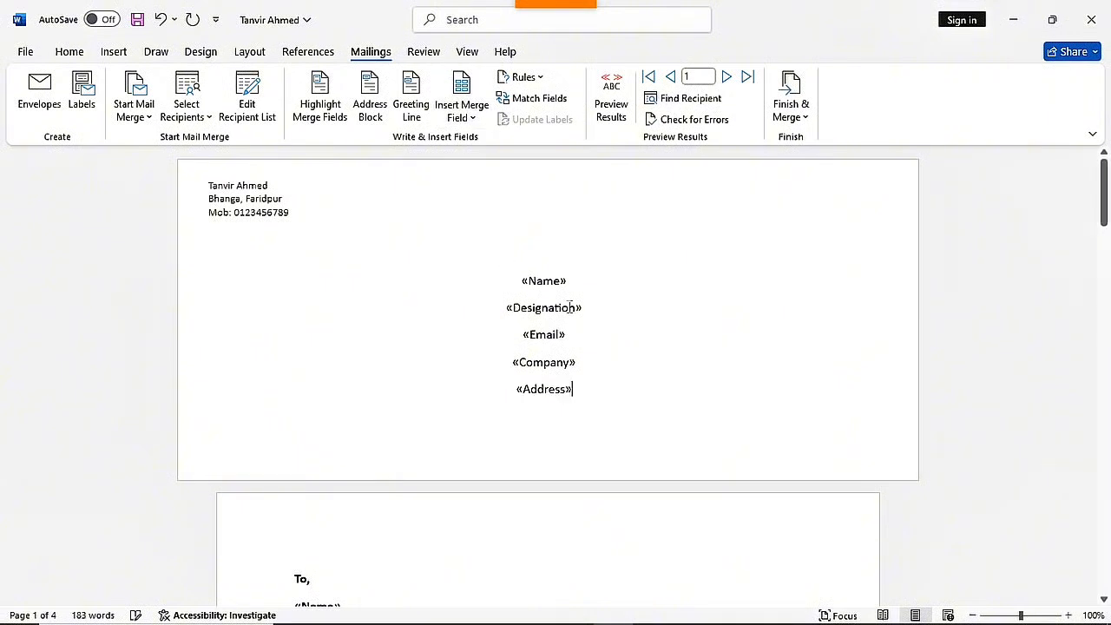
{"action": "key", "text": "Return"}
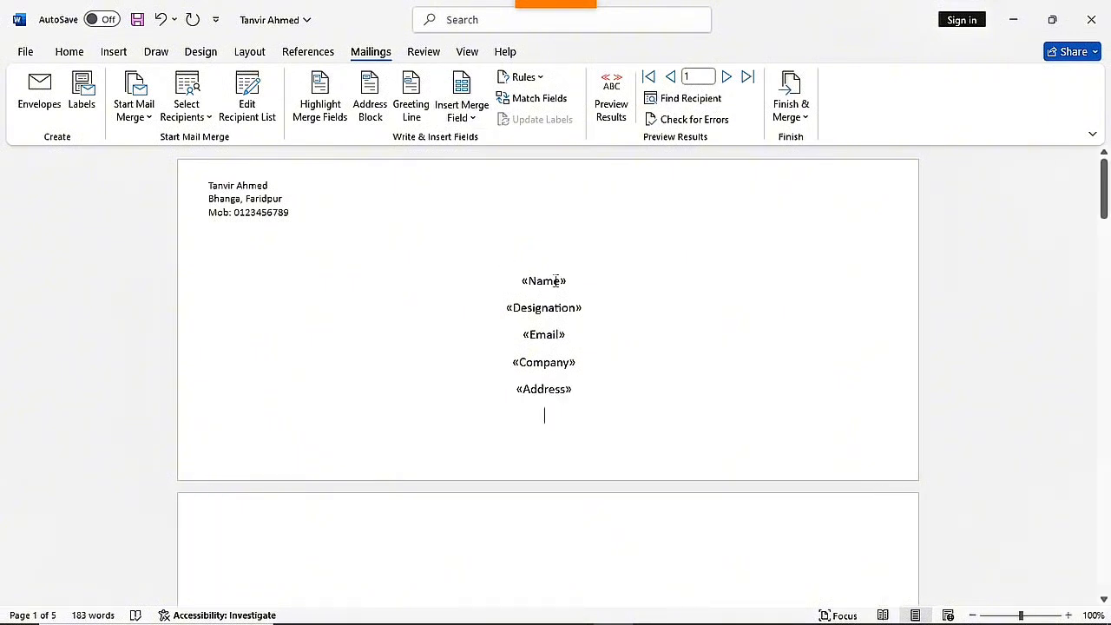
{"action": "left_click", "coordinate": [473, 119]}
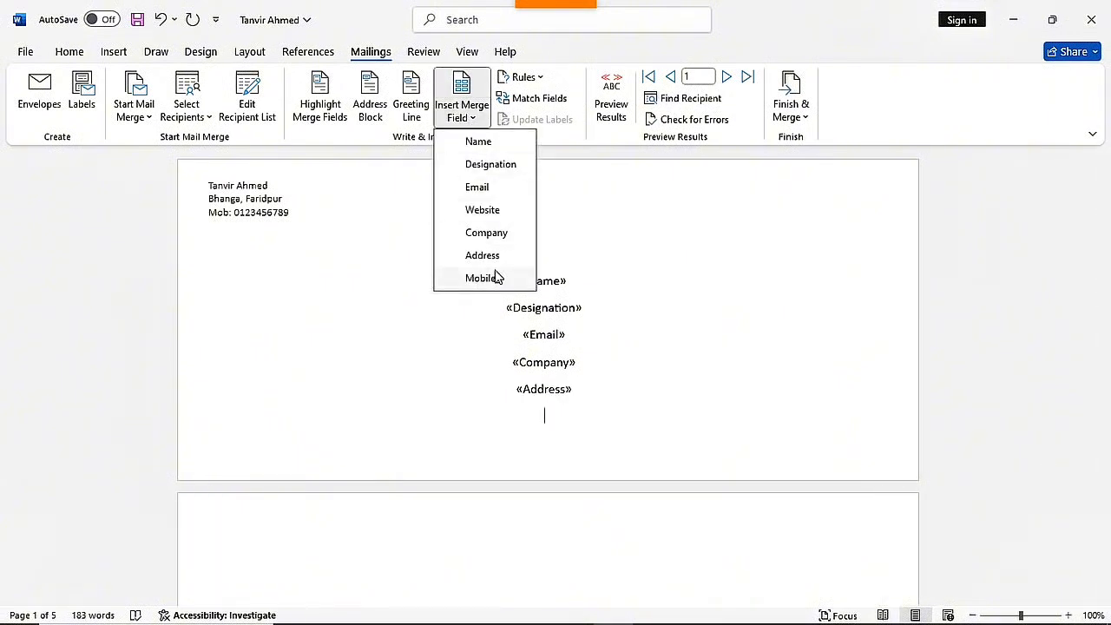
{"action": "left_click", "coordinate": [494, 278]}
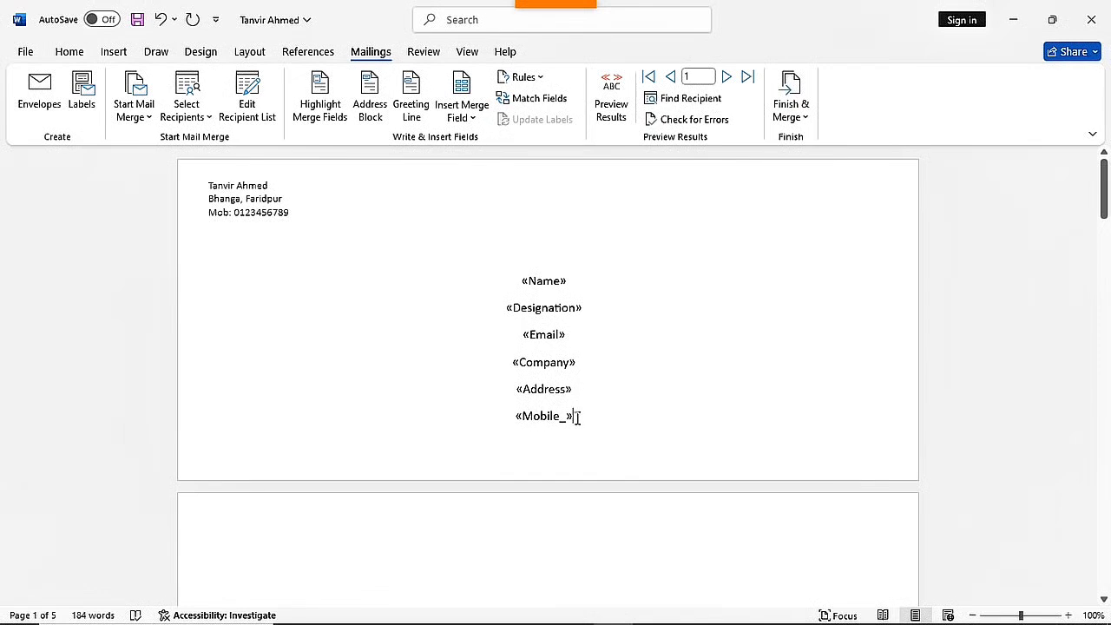
Step: Remove the space after paragraph from all six merge field lines on the envelope
{"action": "left_click_drag", "start_coordinate": [577, 418], "coordinate": [521, 276]}
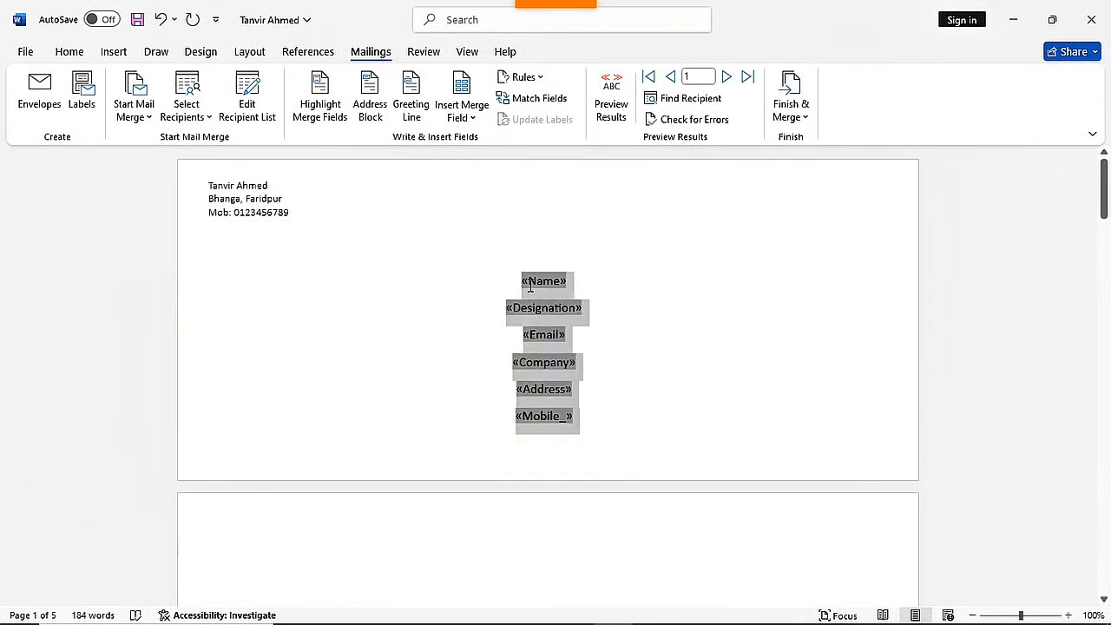
{"action": "left_click", "coordinate": [68, 54]}
{"action": "left_click", "coordinate": [439, 111]}
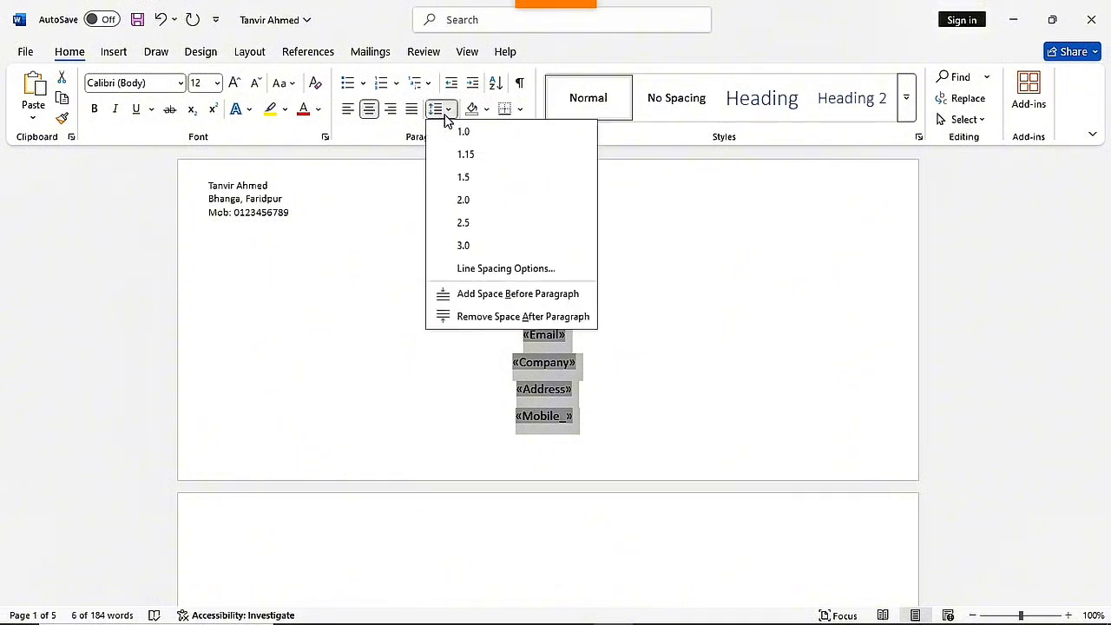
{"action": "left_click", "coordinate": [464, 318]}
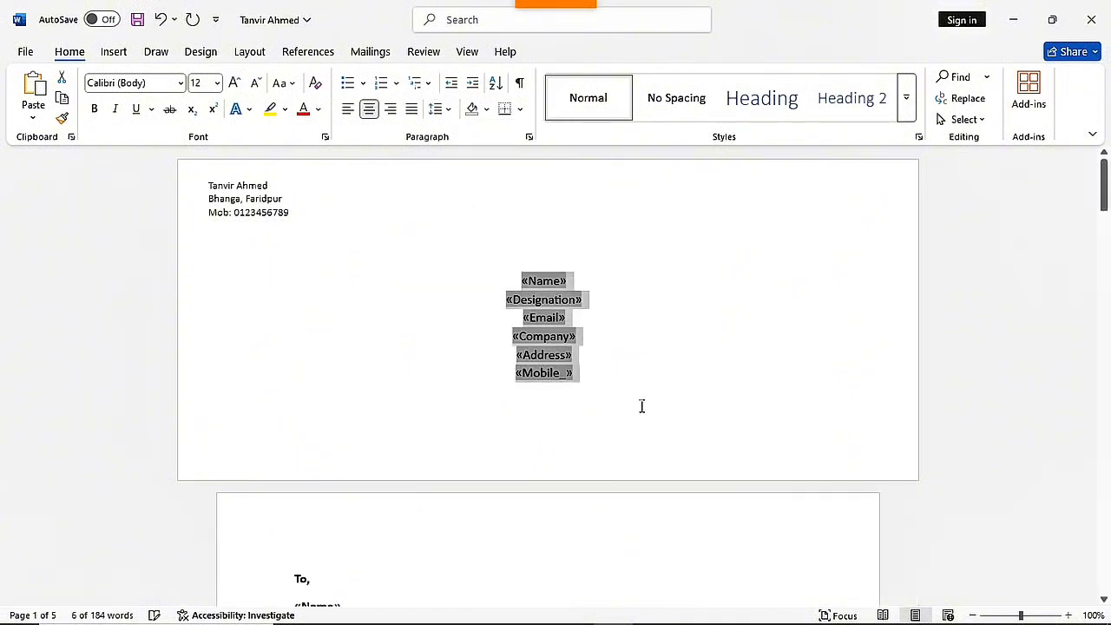
Step: Turn on the merge results preview to show the first recipient's details on the envelope
{"action": "left_click", "coordinate": [640, 404]}
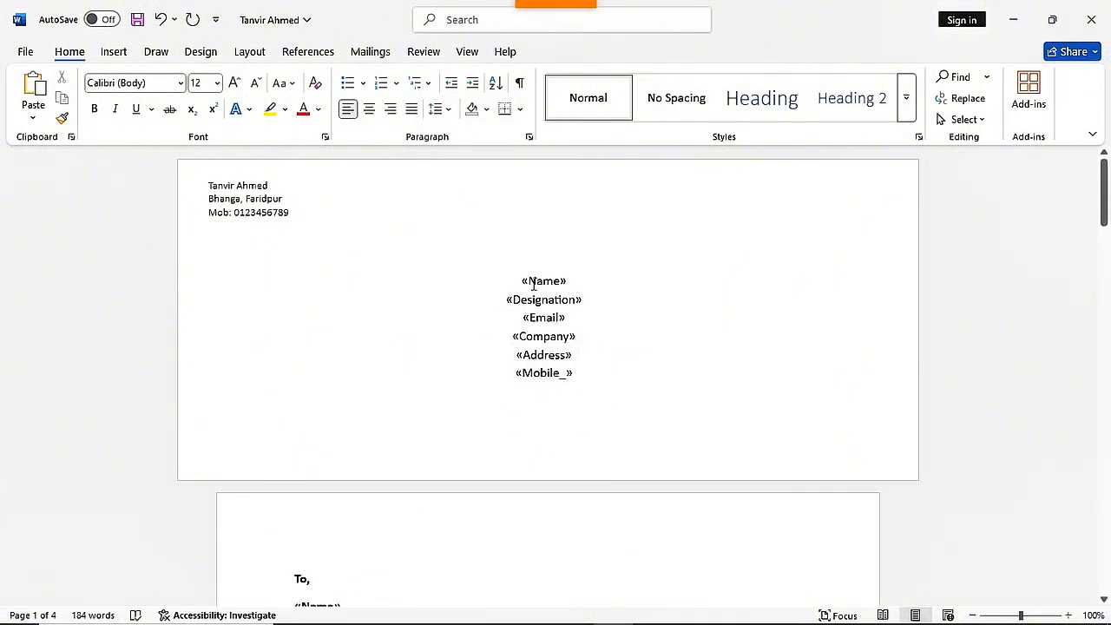
{"action": "scroll", "coordinate": [583, 414], "scroll_direction": "down", "scroll_amount": 2}
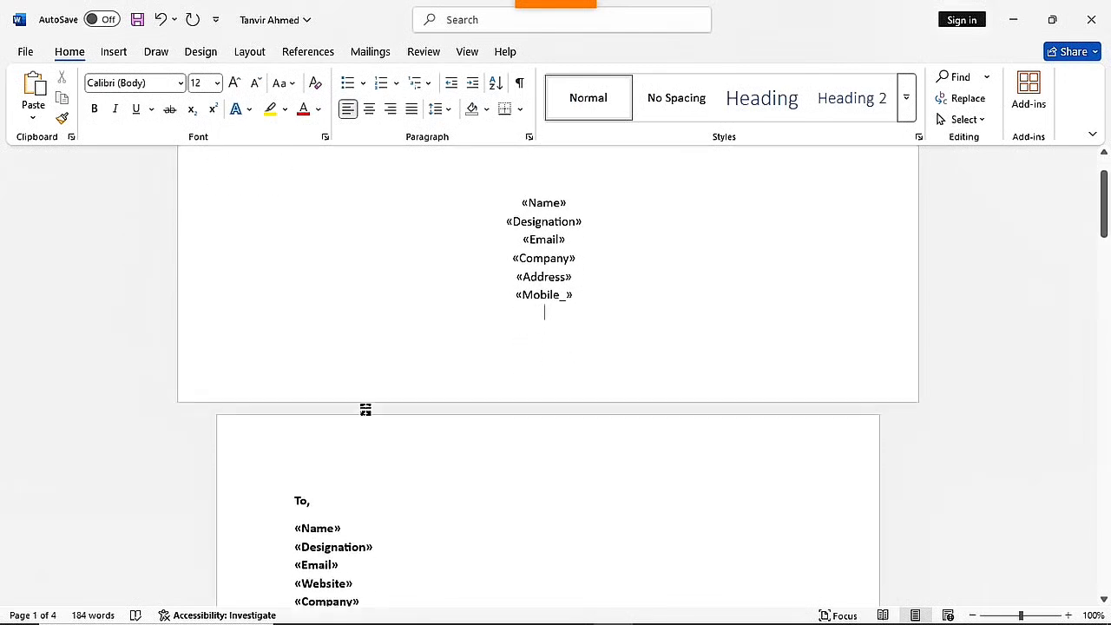
{"action": "scroll", "coordinate": [559, 469], "scroll_direction": "up", "scroll_amount": 1}
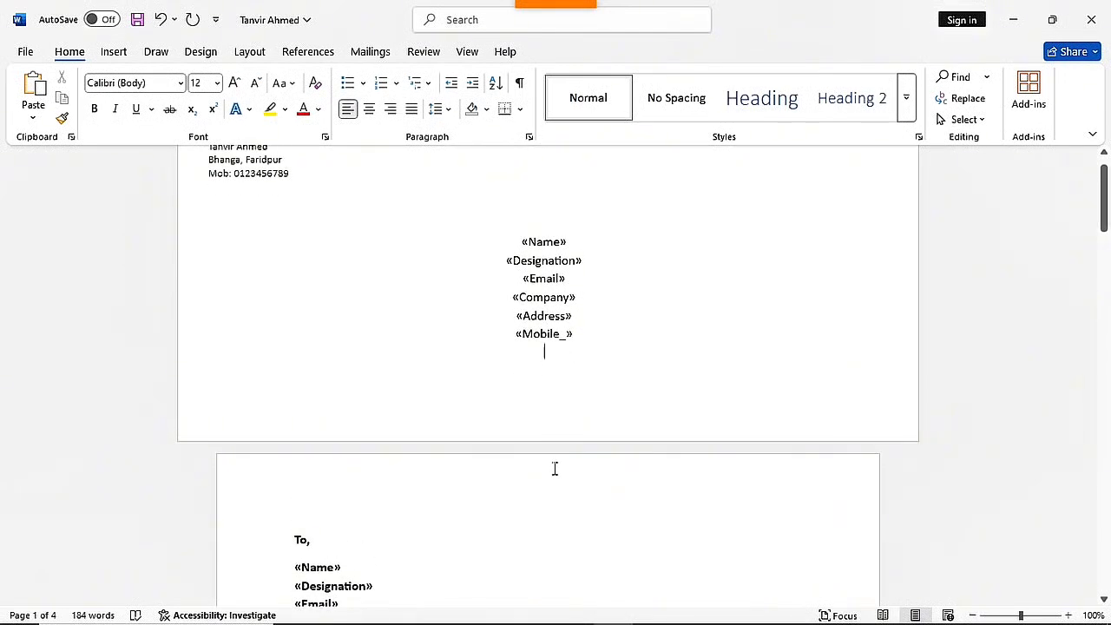
{"action": "scroll", "coordinate": [573, 409], "scroll_direction": "up", "scroll_amount": 1}
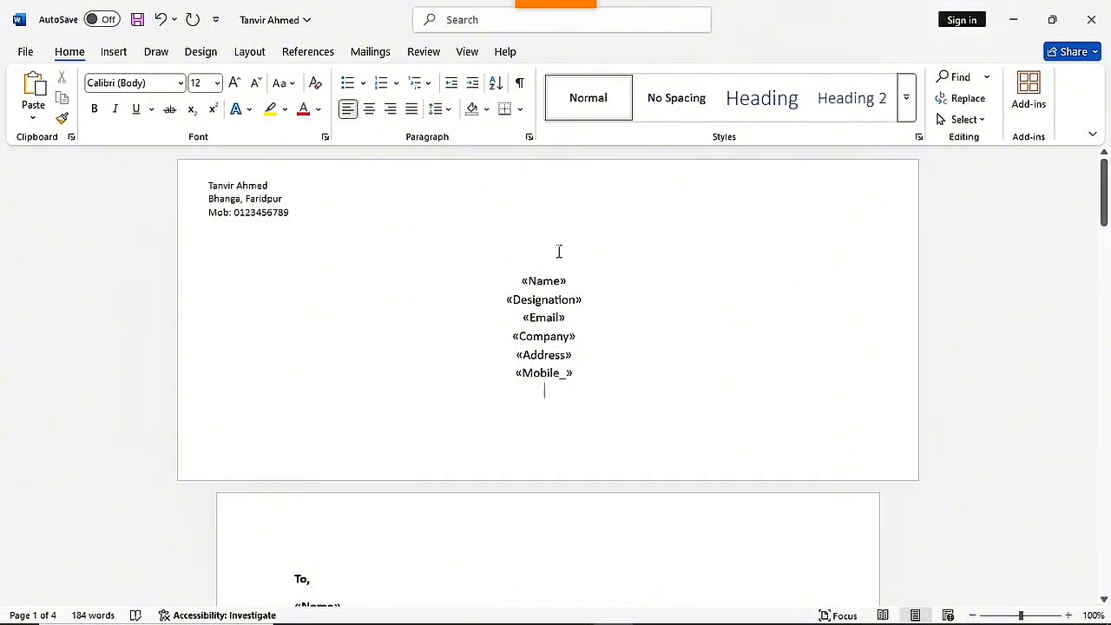
{"action": "left_click", "coordinate": [375, 54]}
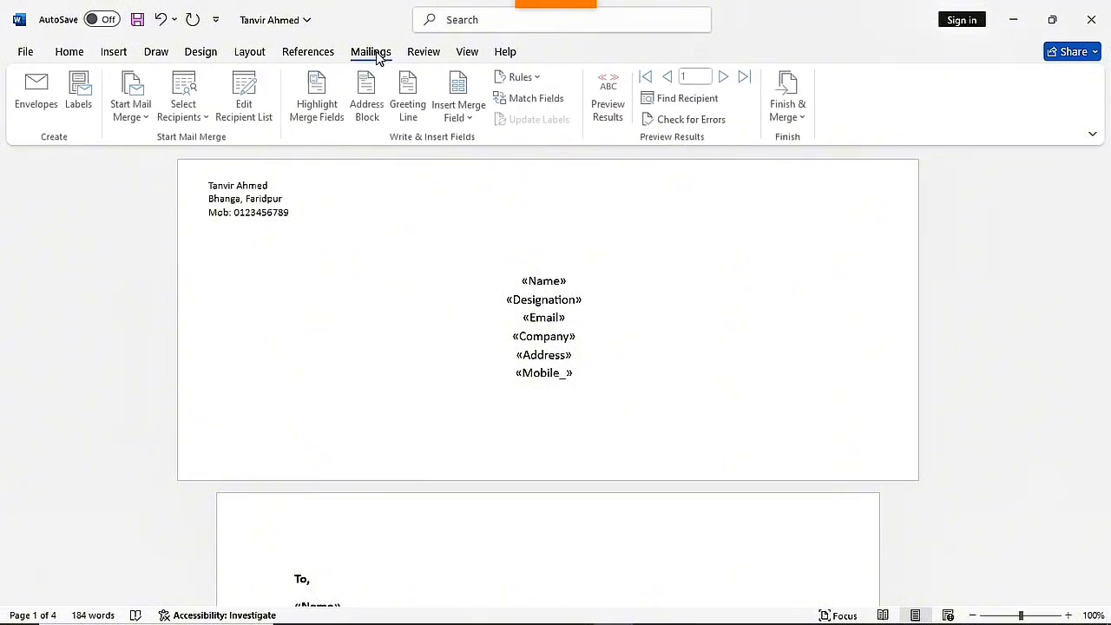
{"action": "left_click", "coordinate": [612, 103]}
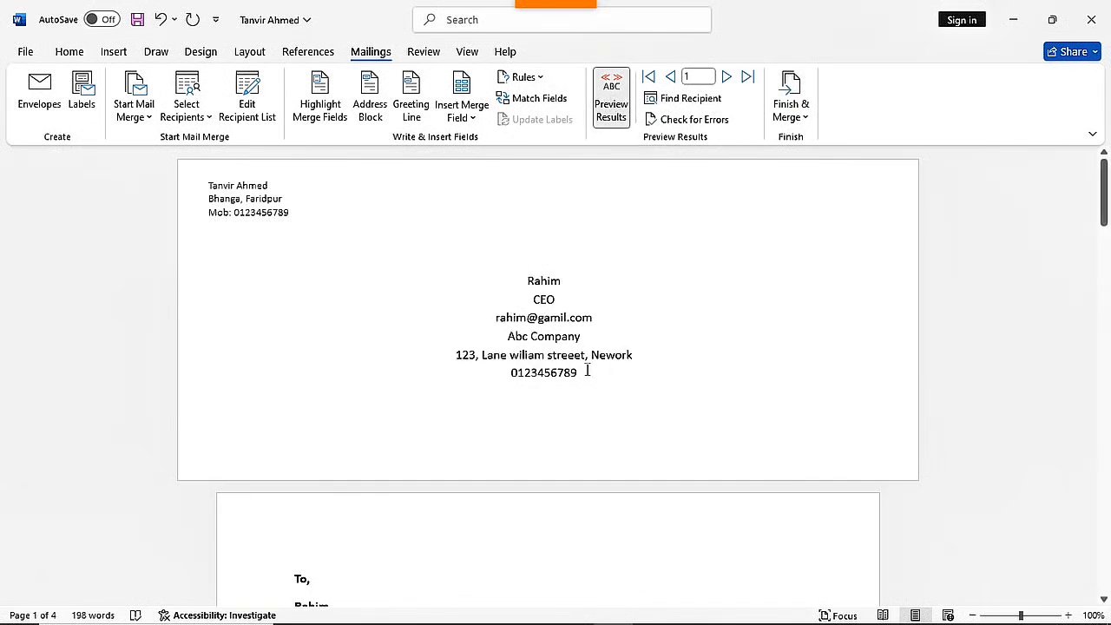
Step: Left-align the six recipient lines on the envelope
{"action": "left_click_drag", "start_coordinate": [587, 371], "coordinate": [521, 283]}
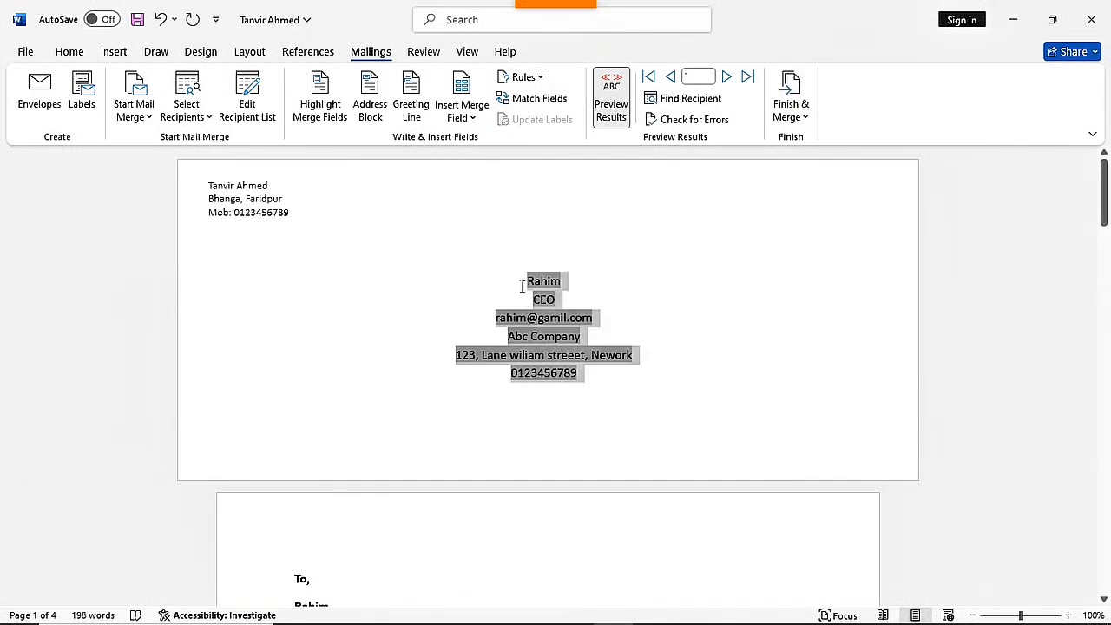
{"action": "left_click", "coordinate": [68, 52]}
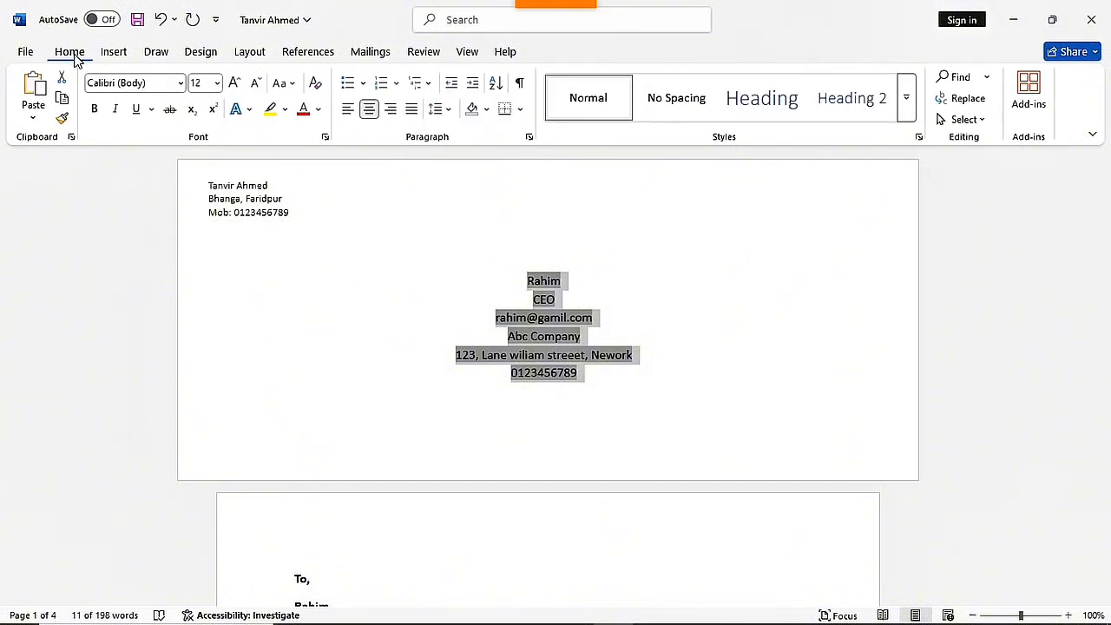
{"action": "left_click", "coordinate": [347, 111]}
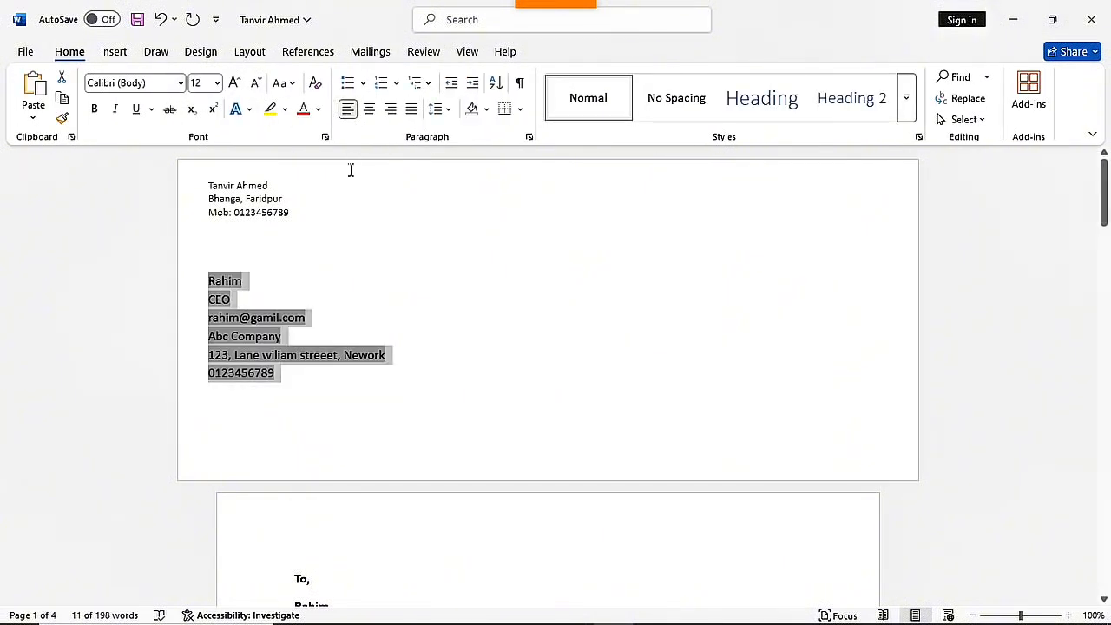
Step: Increase the indent of the six recipient lines by eleven levels so they sit in the envelope's right half
{"action": "left_click", "coordinate": [471, 90]}
{"action": "left_click", "coordinate": [471, 90]}
{"action": "left_click", "coordinate": [471, 90]}
{"action": "left_click", "coordinate": [471, 90]}
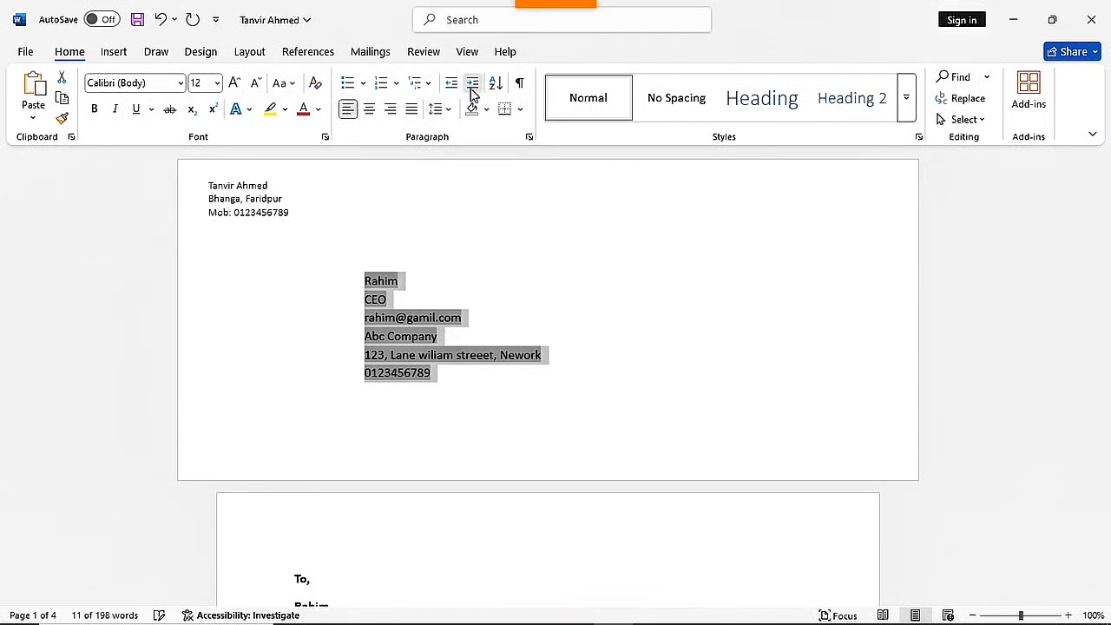
{"action": "left_click", "coordinate": [471, 91]}
{"action": "left_click", "coordinate": [472, 90]}
{"action": "left_click", "coordinate": [471, 91]}
{"action": "left_click", "coordinate": [471, 90]}
{"action": "left_click", "coordinate": [471, 91]}
{"action": "left_click", "coordinate": [471, 91]}
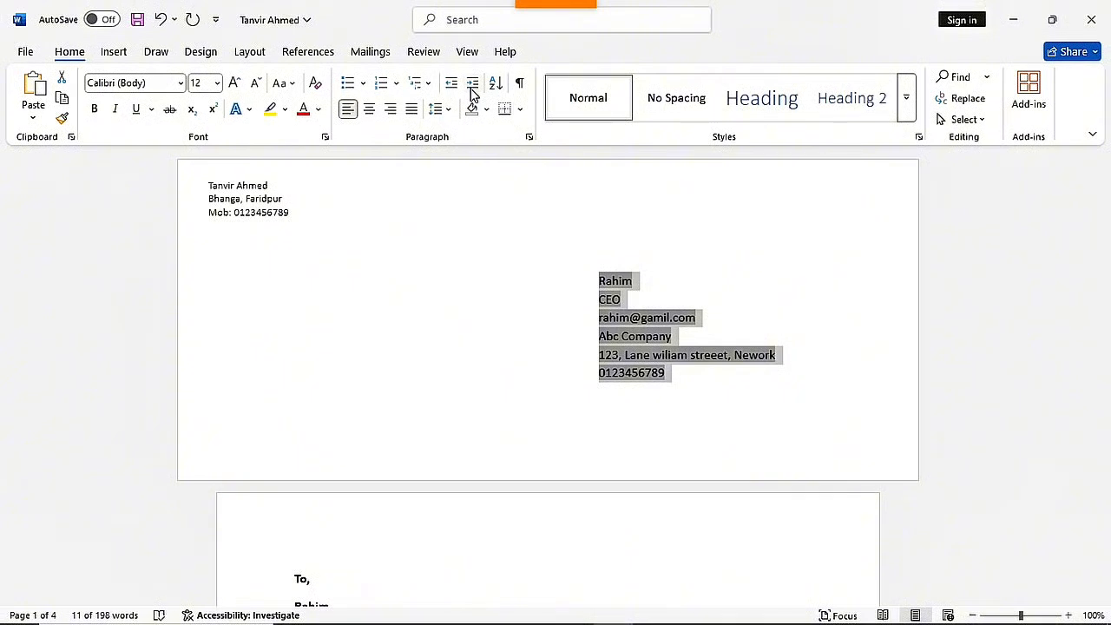
{"action": "left_click", "coordinate": [471, 91]}
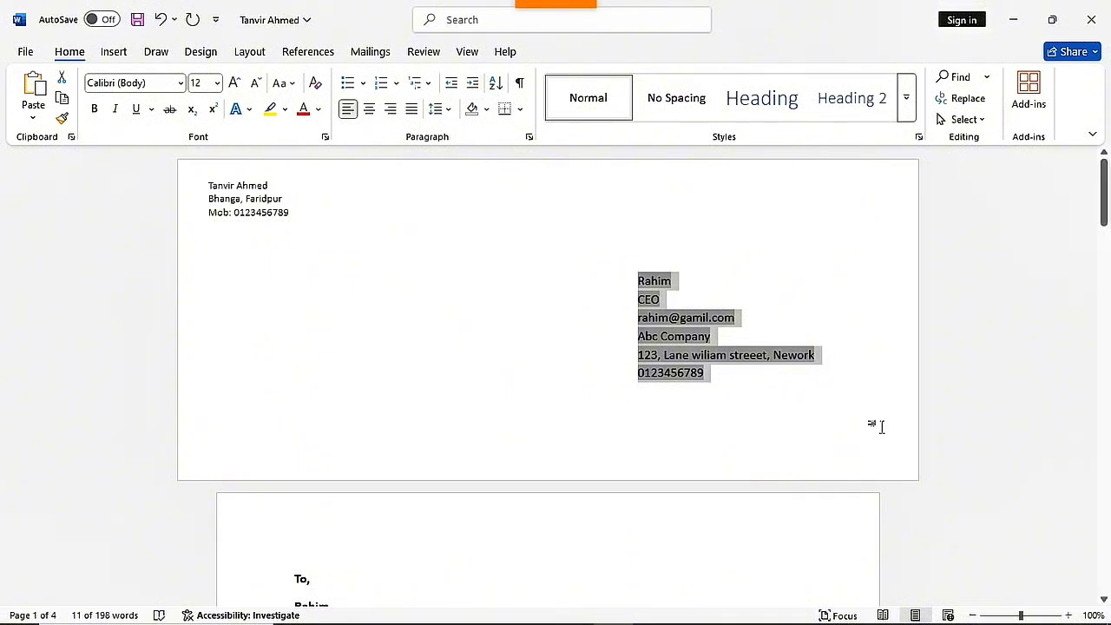
{"action": "left_click", "coordinate": [881, 426]}
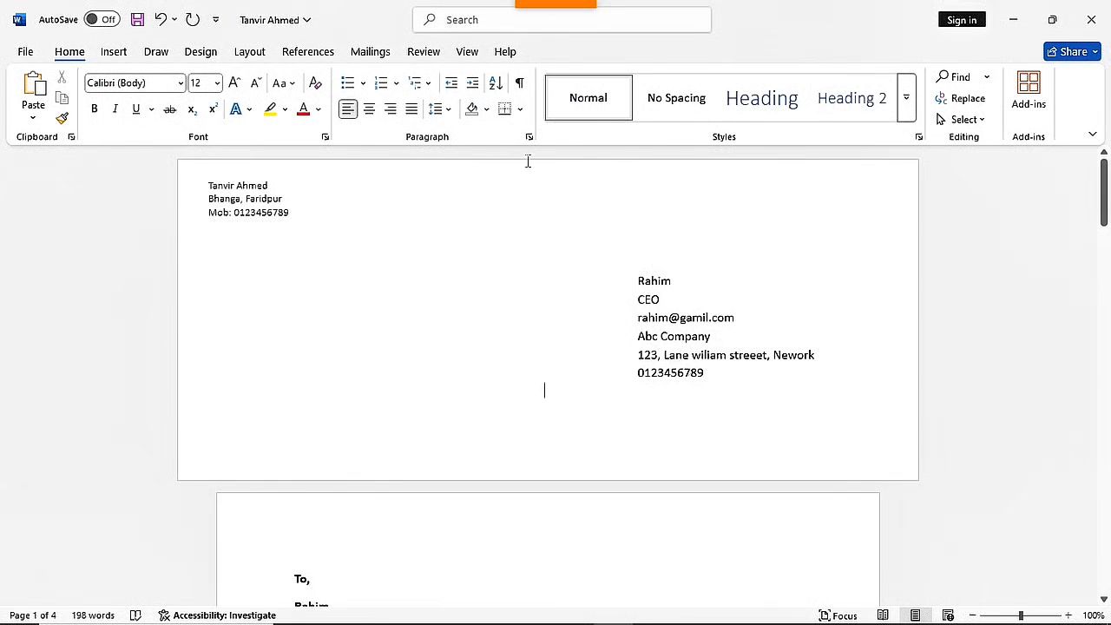
Step: Preview the following recipient records one by one, comparing the address block on the envelope with the one on the letter
{"action": "left_click", "coordinate": [379, 52]}
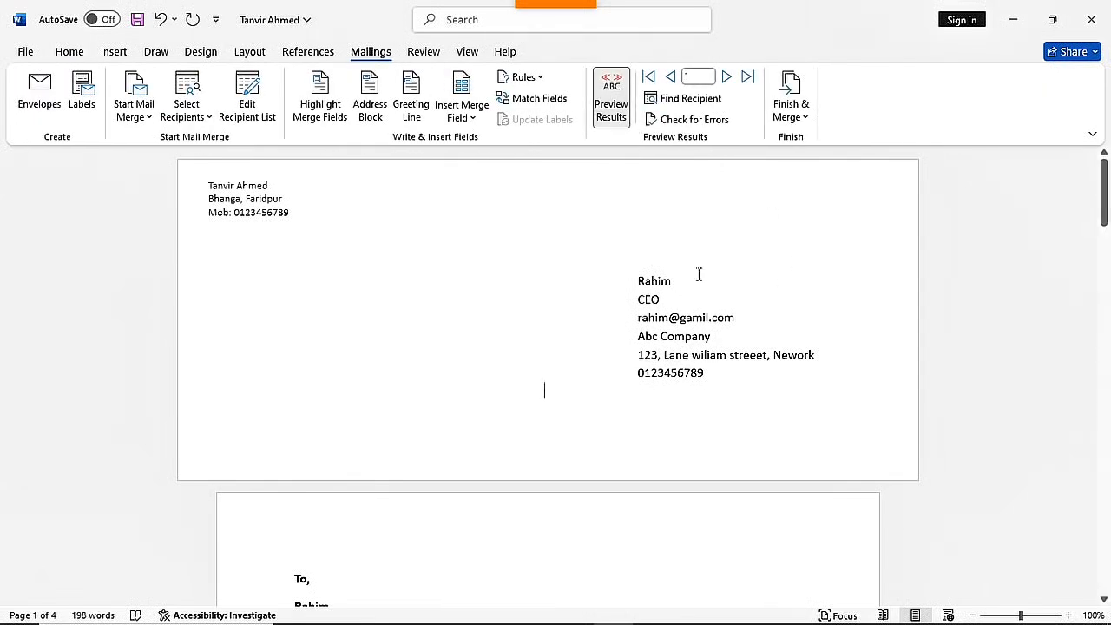
{"action": "left_click", "coordinate": [726, 76]}
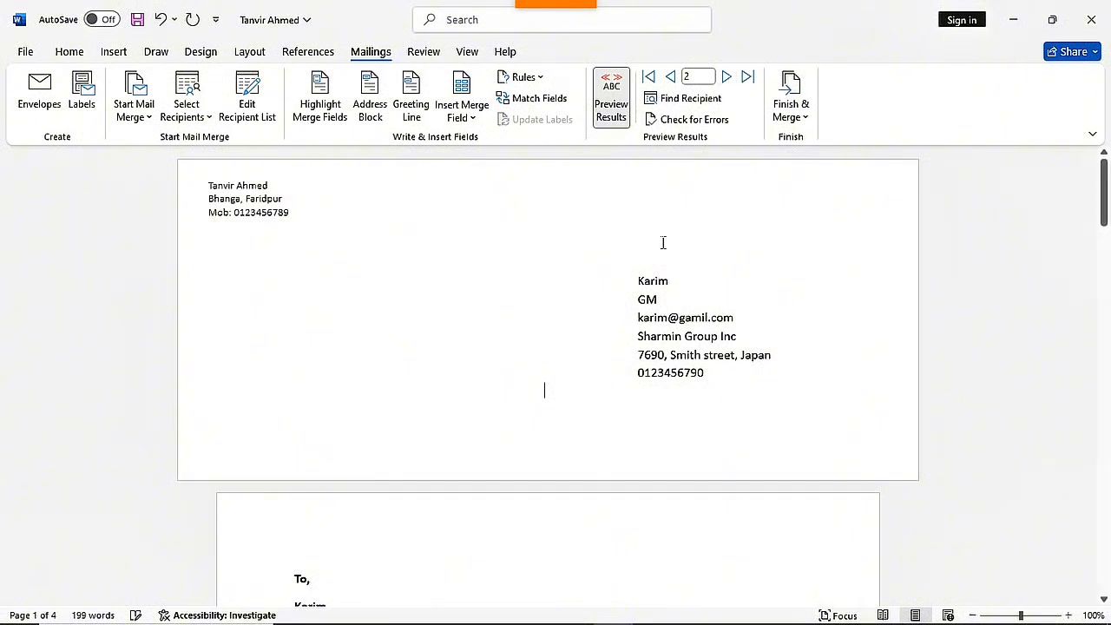
{"action": "scroll", "coordinate": [663, 243], "scroll_direction": "down", "scroll_amount": 3}
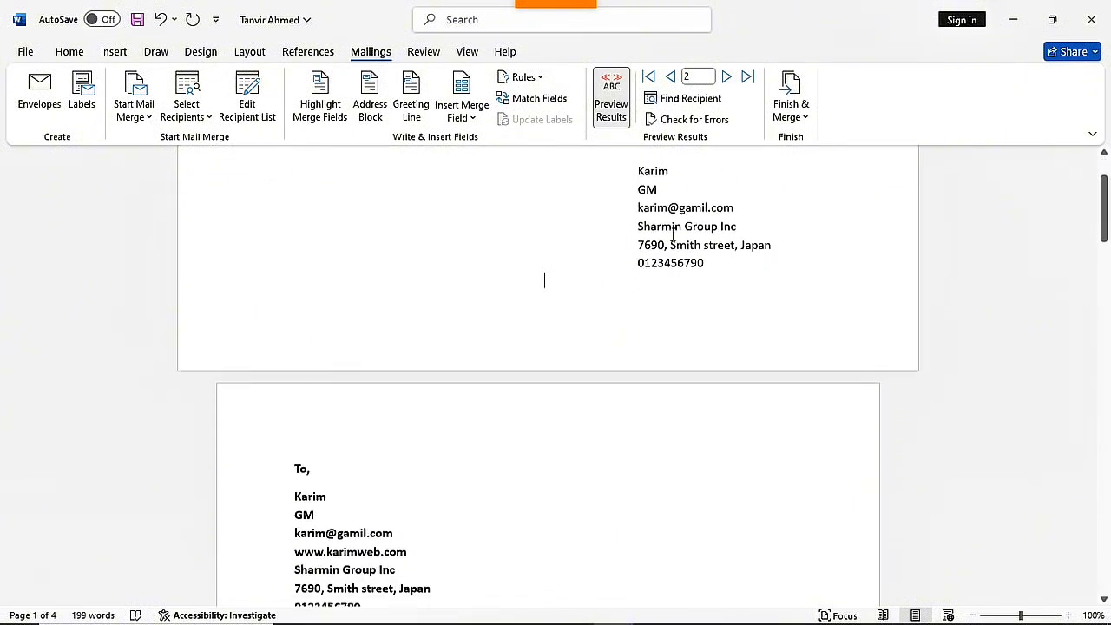
{"action": "scroll", "coordinate": [673, 235], "scroll_direction": "down", "scroll_amount": 2}
{"action": "scroll", "coordinate": [391, 422], "scroll_direction": "up", "scroll_amount": 2}
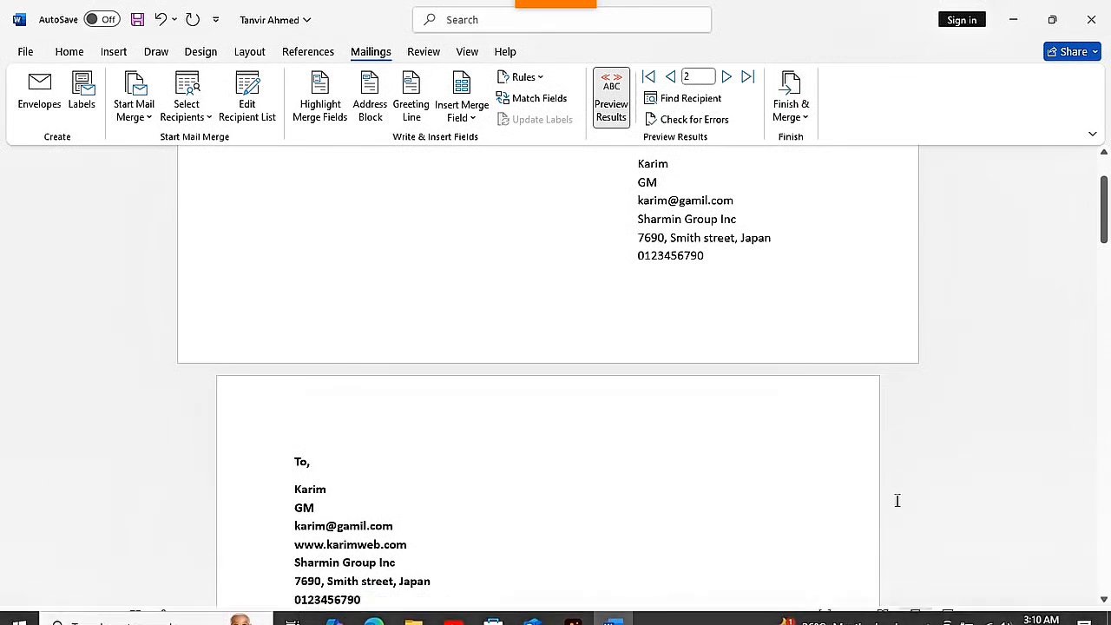
{"action": "left_click", "coordinate": [973, 616]}
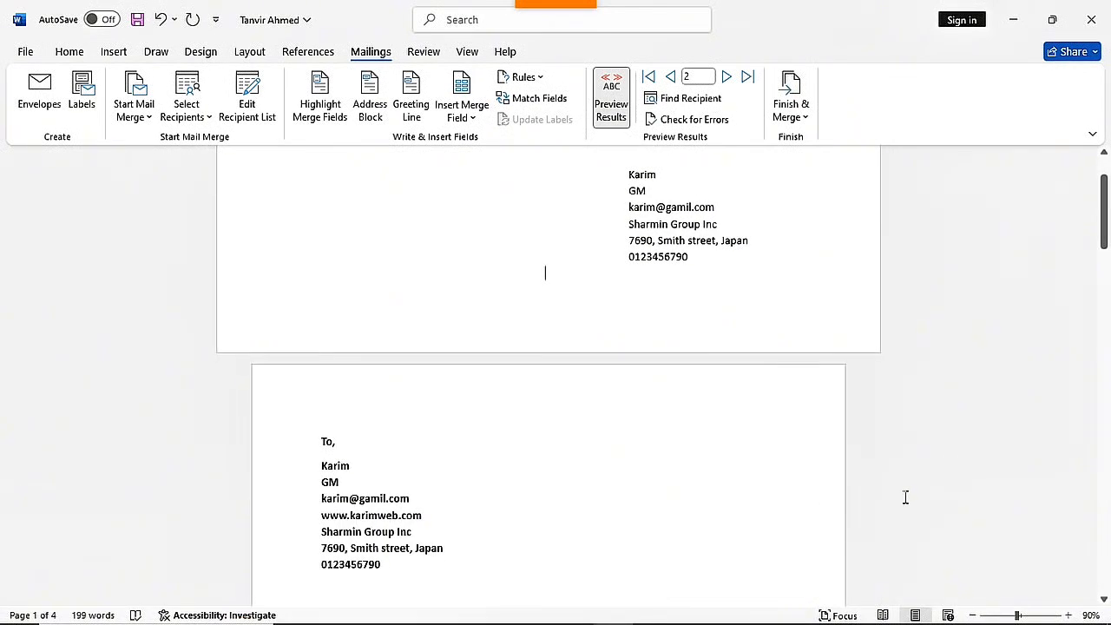
{"action": "left_click", "coordinate": [727, 78]}
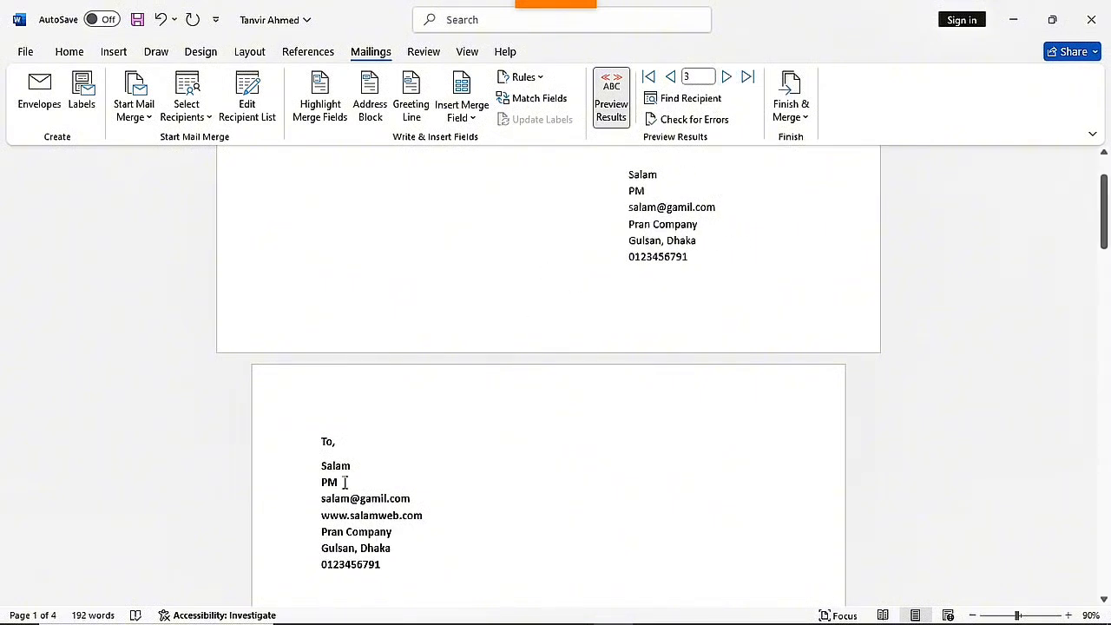
{"action": "left_click", "coordinate": [727, 77]}
{"action": "left_click", "coordinate": [729, 77]}
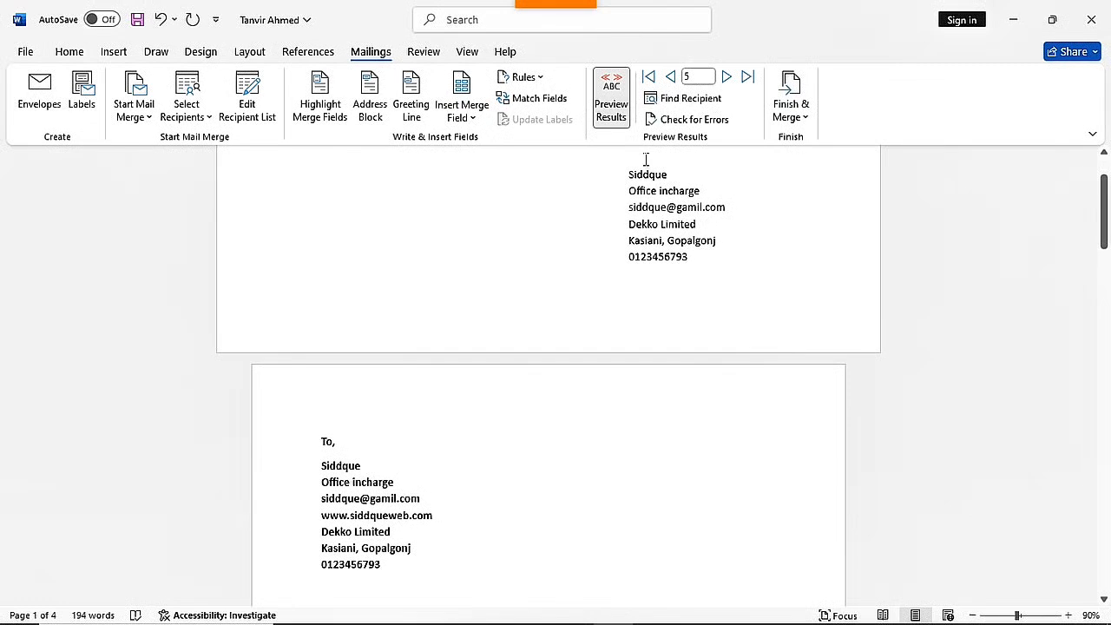
{"action": "left_click", "coordinate": [728, 78]}
Step: Return the preview to record 1 and check the sender and recipient details on the envelope and letter
{"action": "left_click", "coordinate": [675, 78]}
{"action": "left_click", "coordinate": [677, 78]}
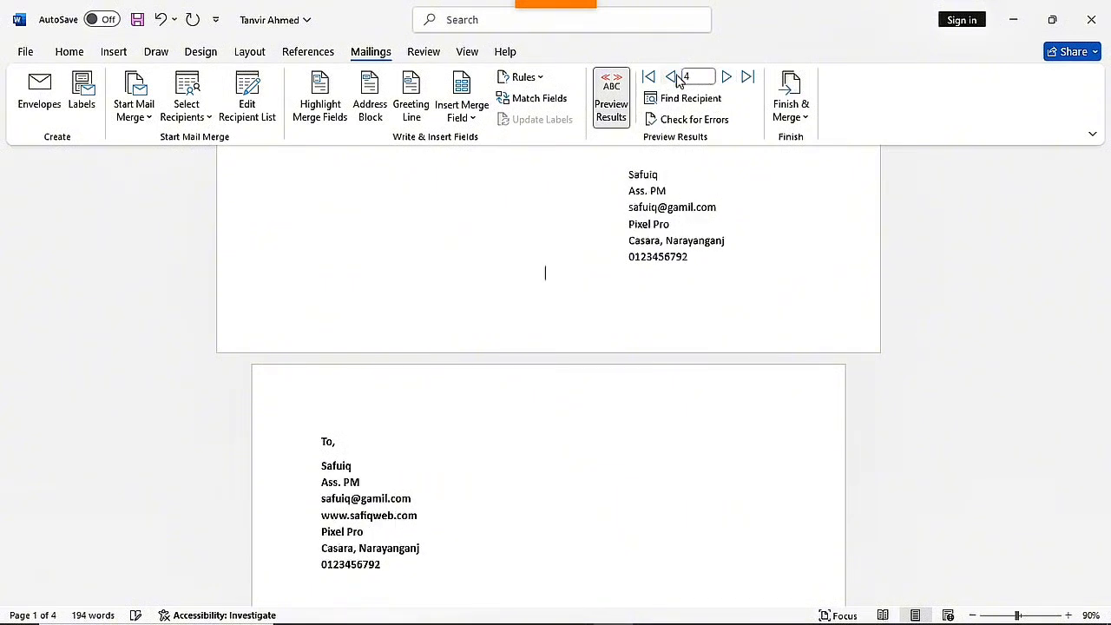
{"action": "left_click", "coordinate": [676, 78]}
{"action": "left_click", "coordinate": [677, 79]}
{"action": "left_click", "coordinate": [676, 78]}
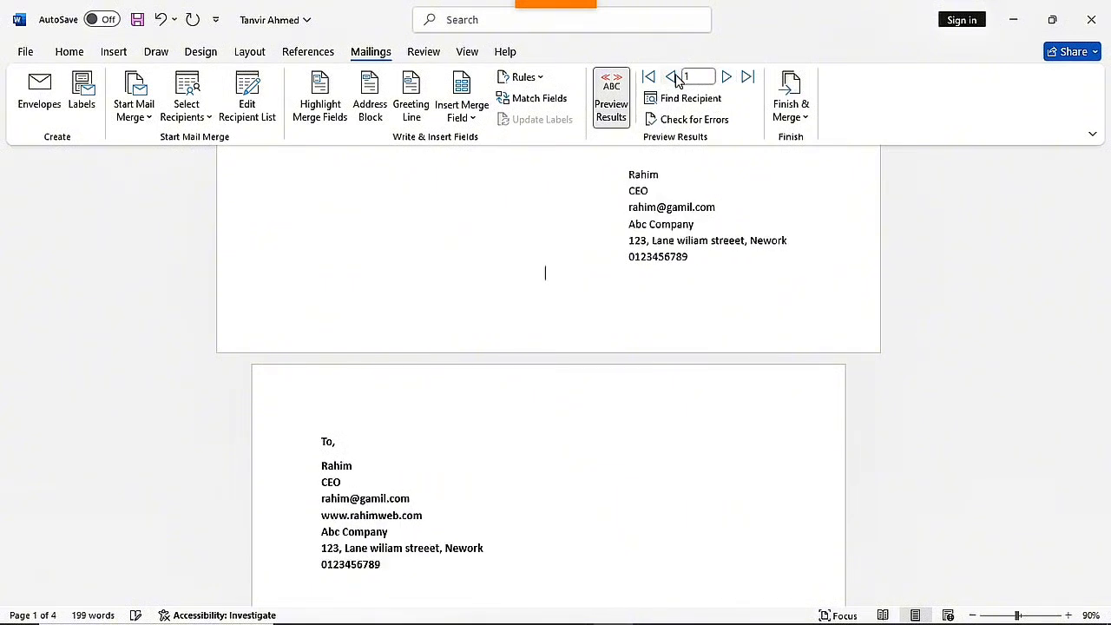
{"action": "scroll", "coordinate": [640, 324], "scroll_direction": "up", "scroll_amount": 3}
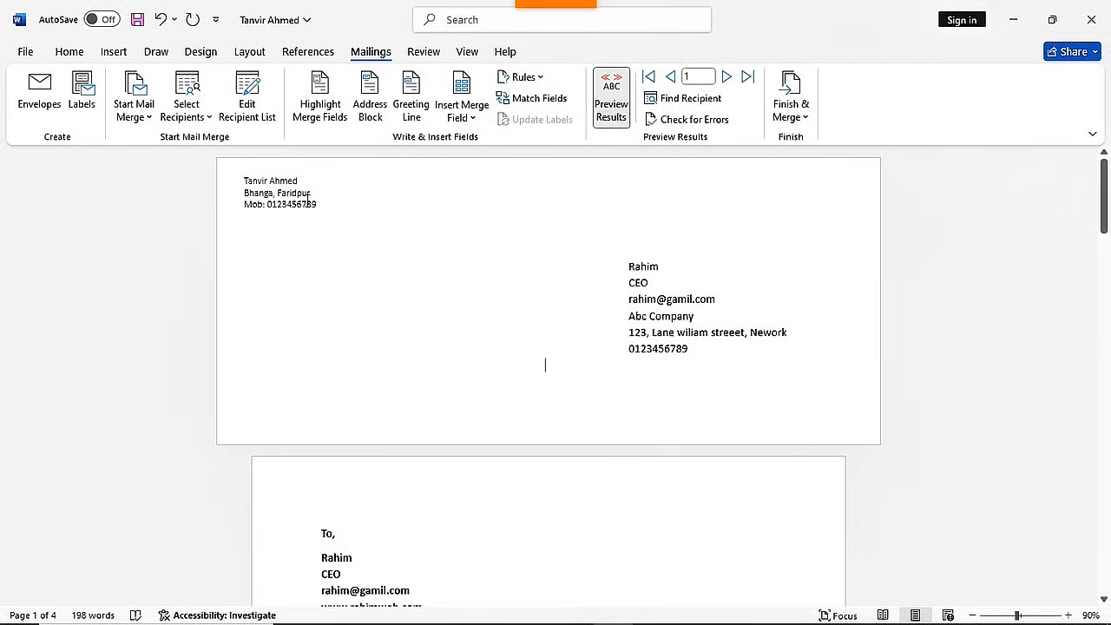
{"action": "scroll", "coordinate": [707, 379], "scroll_direction": "down", "scroll_amount": 2}
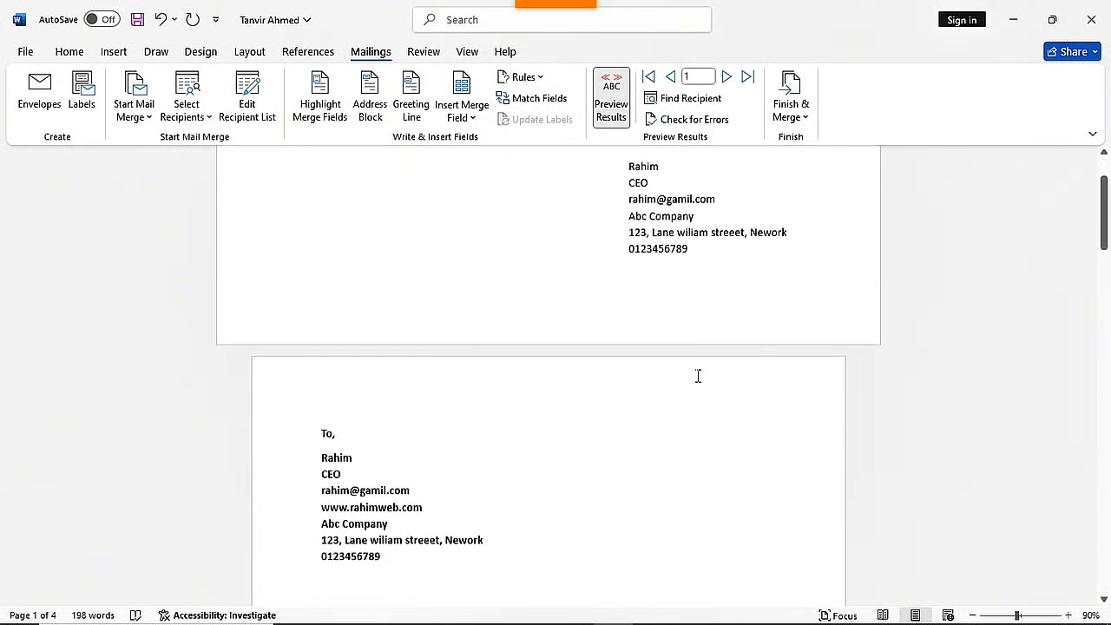
{"action": "scroll", "coordinate": [697, 376], "scroll_direction": "up", "scroll_amount": 1}
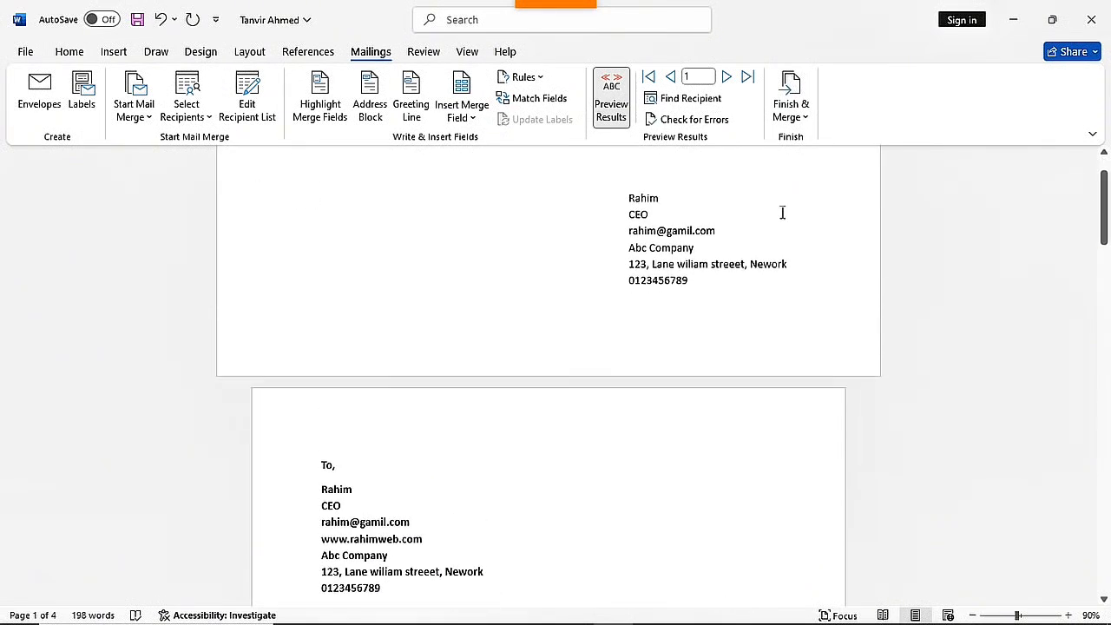
Step: Finish the merge by generating individual editable documents for all records in a new document
{"action": "left_click", "coordinate": [794, 114]}
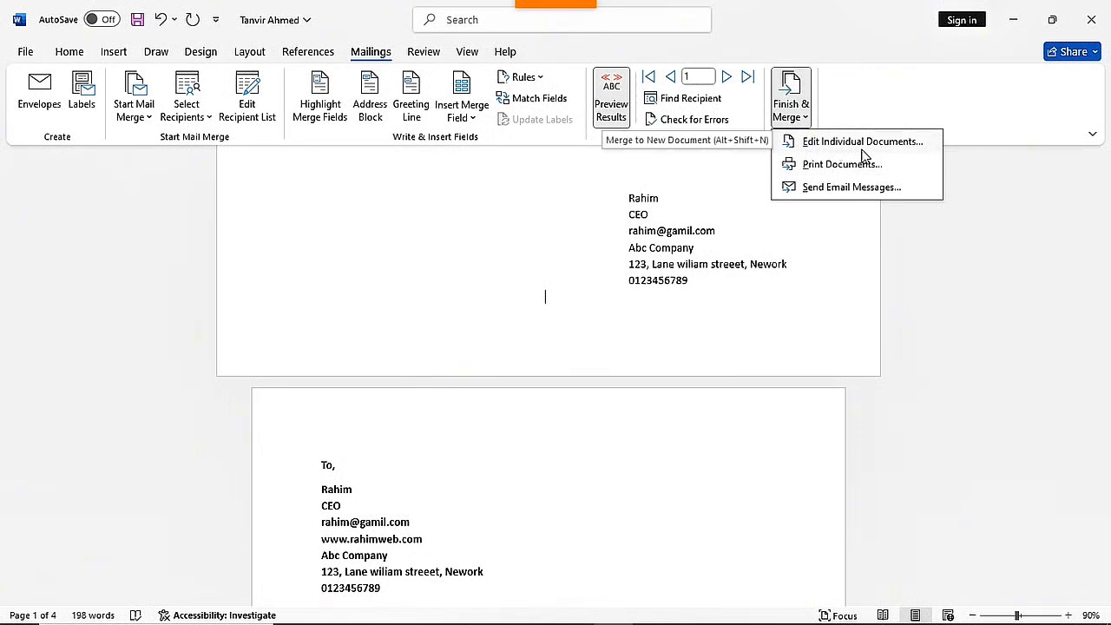
{"action": "left_click", "coordinate": [864, 149]}
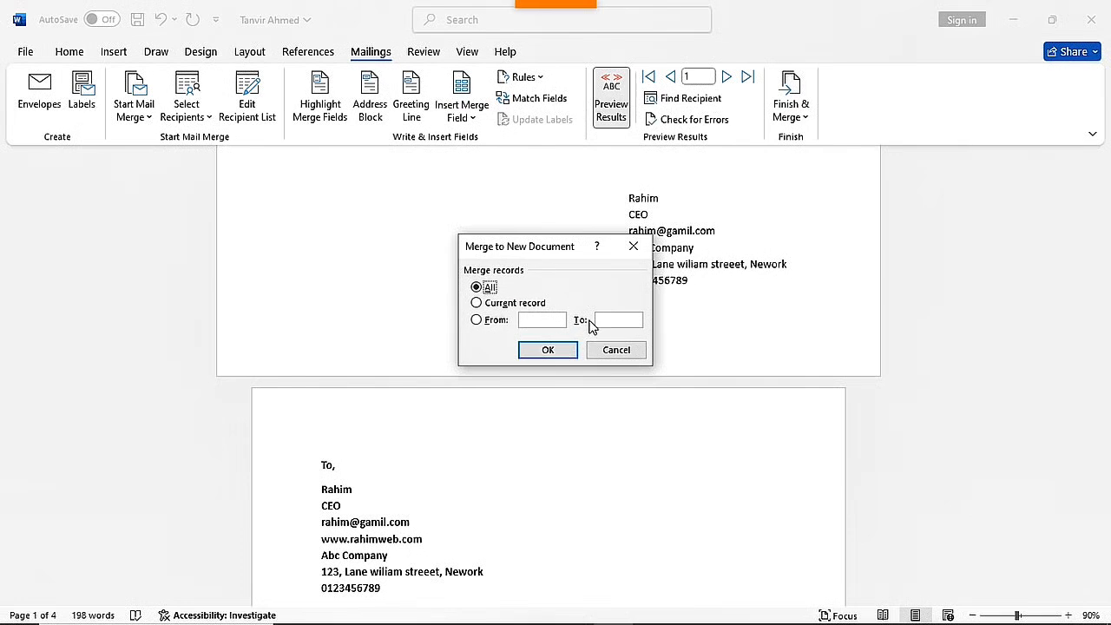
{"action": "left_click", "coordinate": [555, 350]}
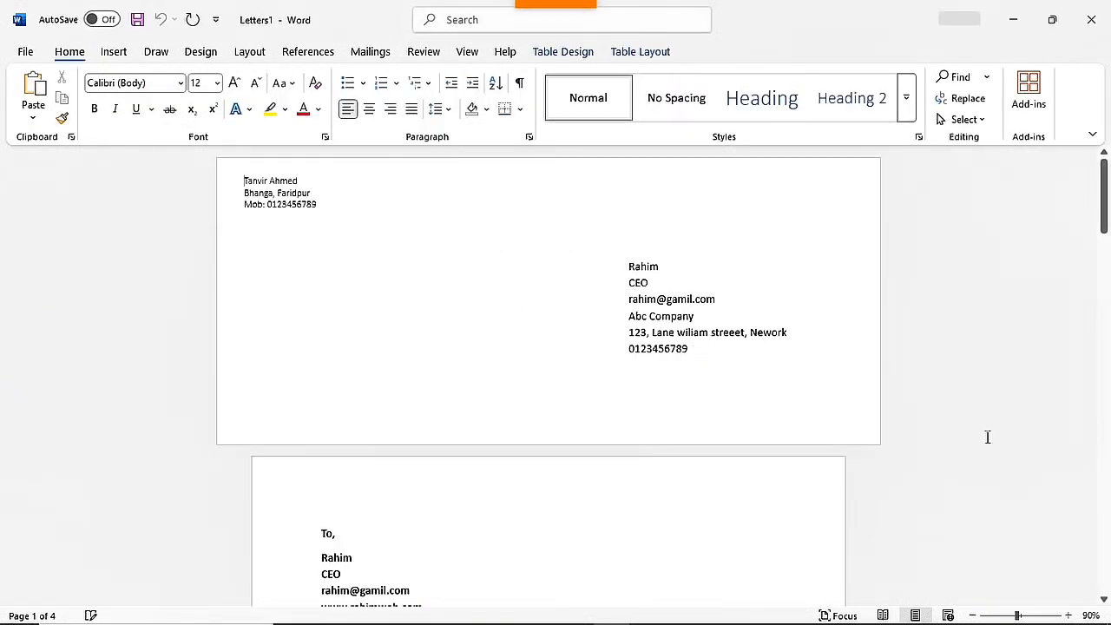
Step: Examine the merged envelopes and letters as a multi-page overview at 30% zoom
{"action": "left_click", "coordinate": [973, 616]}
{"action": "left_click", "coordinate": [972, 616]}
{"action": "left_click", "coordinate": [973, 615]}
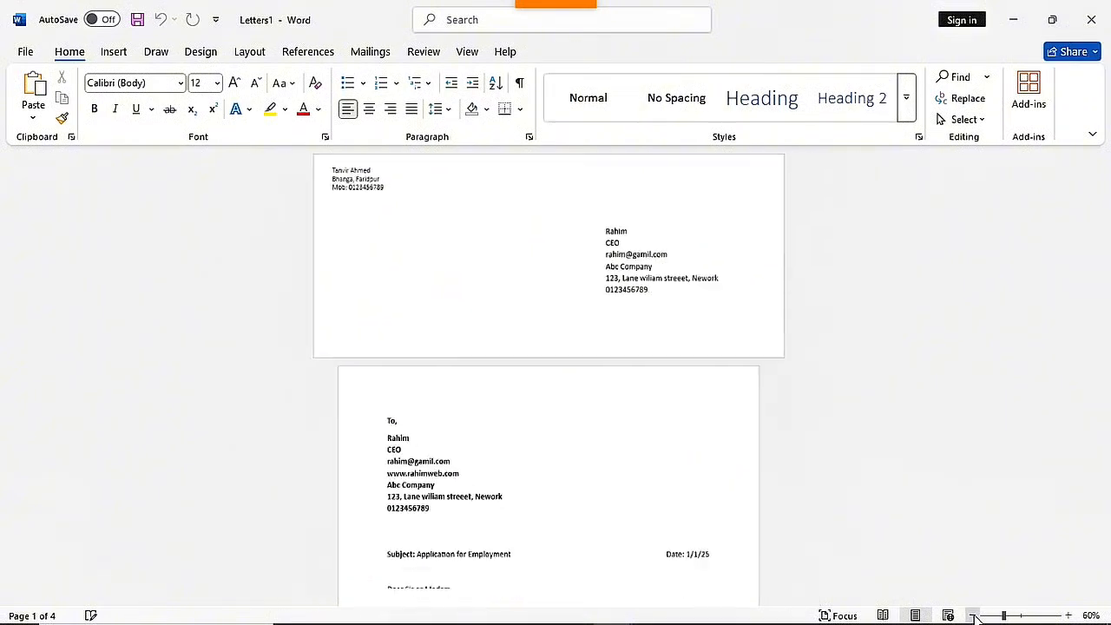
{"action": "left_click", "coordinate": [973, 615]}
{"action": "left_click", "coordinate": [973, 616]}
{"action": "left_click", "coordinate": [973, 615]}
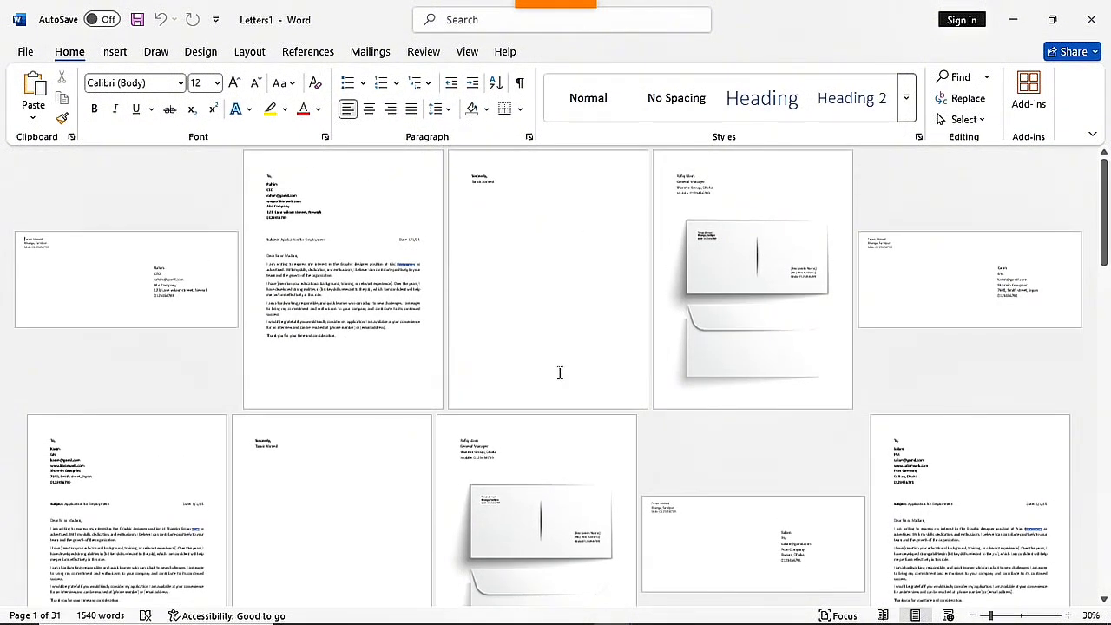
{"action": "scroll", "coordinate": [560, 371], "scroll_direction": "down", "scroll_amount": 5}
{"action": "scroll", "coordinate": [563, 371], "scroll_direction": "down", "scroll_amount": 5}
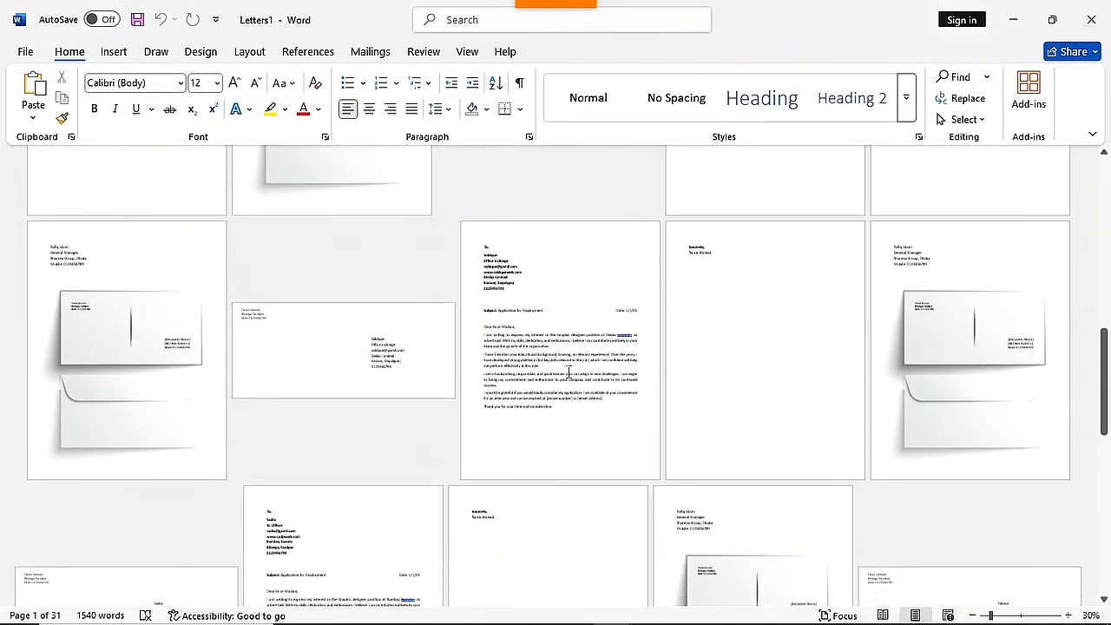
{"action": "scroll", "coordinate": [544, 367], "scroll_direction": "up", "scroll_amount": 5}
{"action": "scroll", "coordinate": [313, 260], "scroll_direction": "up", "scroll_amount": 5}
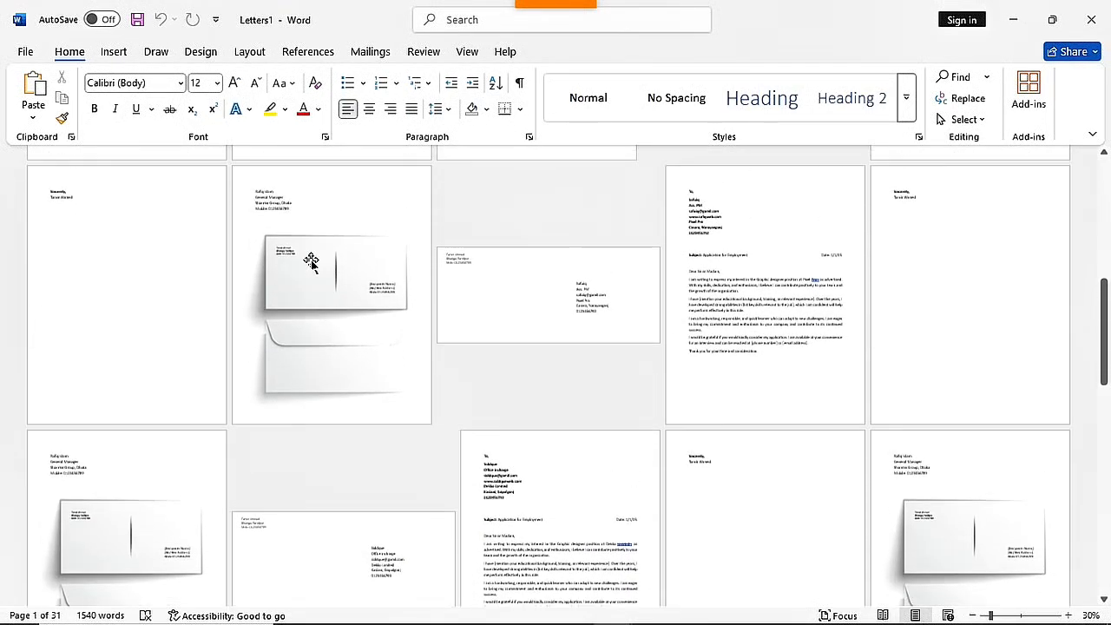
{"action": "scroll", "coordinate": [263, 293], "scroll_direction": "up", "scroll_amount": 8}
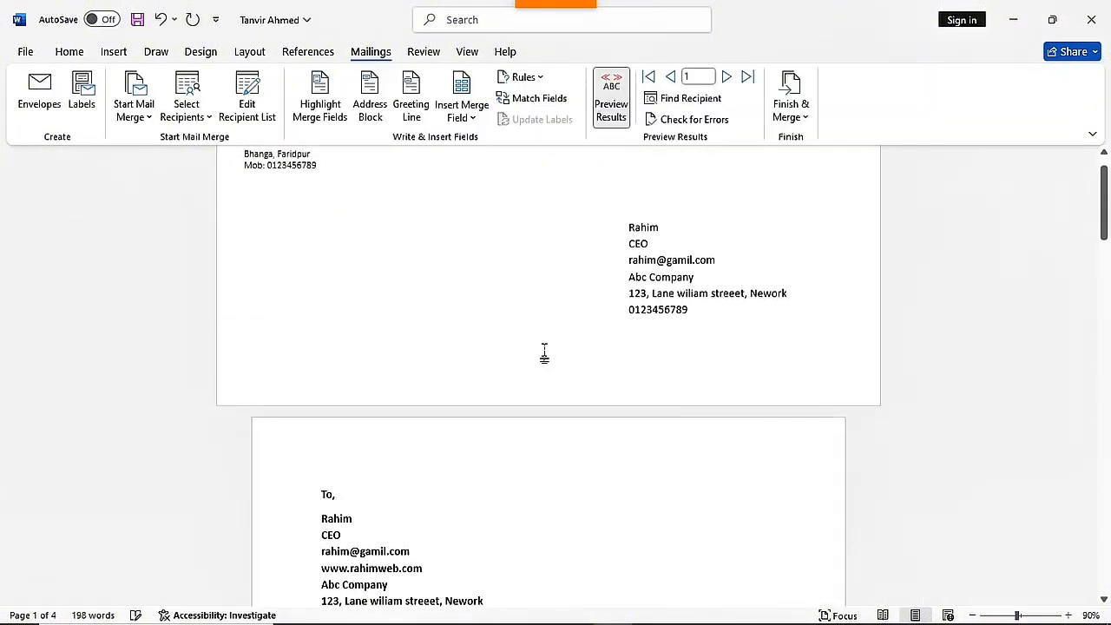
Step: Delete the leftover sample recipient address and the envelope picture from the last page of the merge document
{"action": "scroll", "coordinate": [545, 355], "scroll_direction": "up", "scroll_amount": 1}
{"action": "scroll", "coordinate": [531, 378], "scroll_direction": "down", "scroll_amount": 10}
{"action": "scroll", "coordinate": [539, 382], "scroll_direction": "down", "scroll_amount": 15}
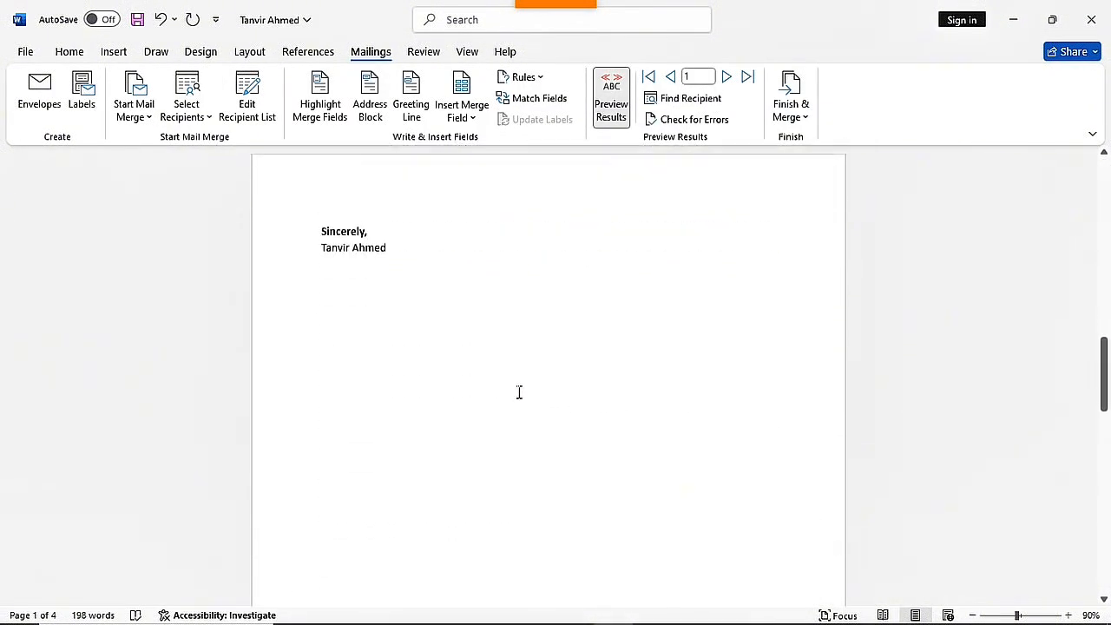
{"action": "scroll", "coordinate": [356, 303], "scroll_direction": "down", "scroll_amount": 1}
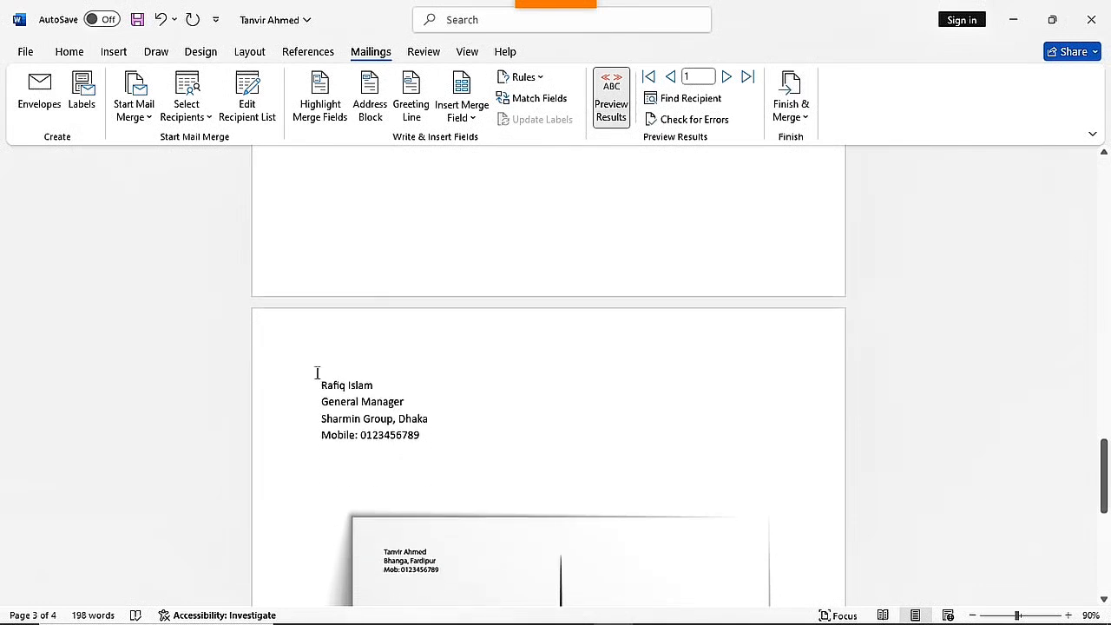
{"action": "left_click_drag", "start_coordinate": [317, 375], "coordinate": [629, 610]}
{"action": "key", "text": "Delete"}
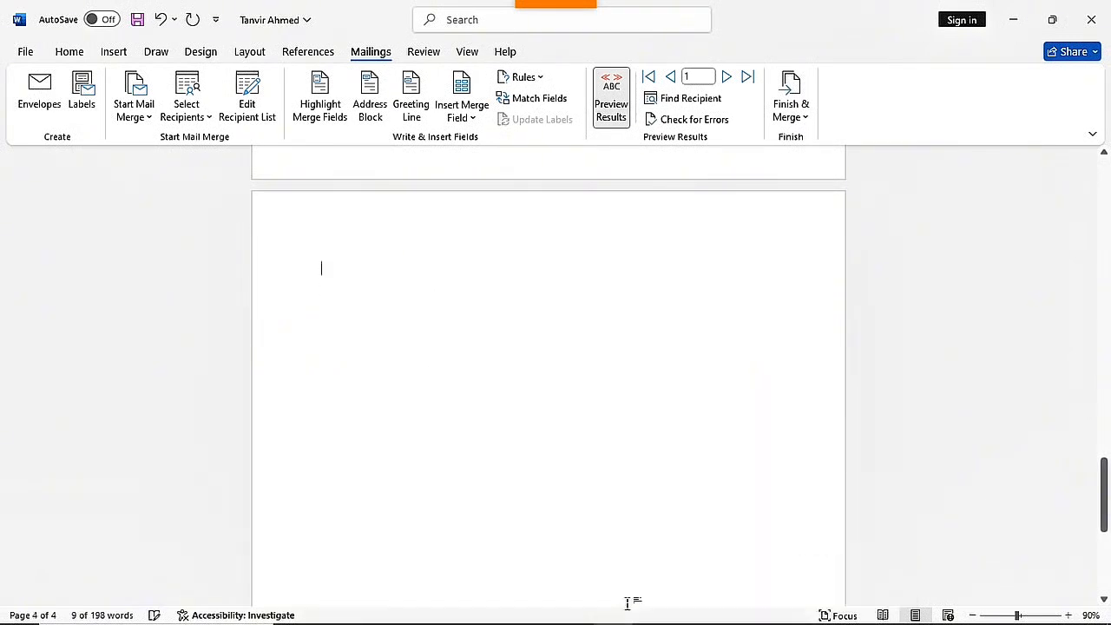
Step: Remove the page break before "Sincerely," so the closing moves onto the letter page, separated by a blank line
{"action": "scroll", "coordinate": [429, 476], "scroll_direction": "up", "scroll_amount": 5}
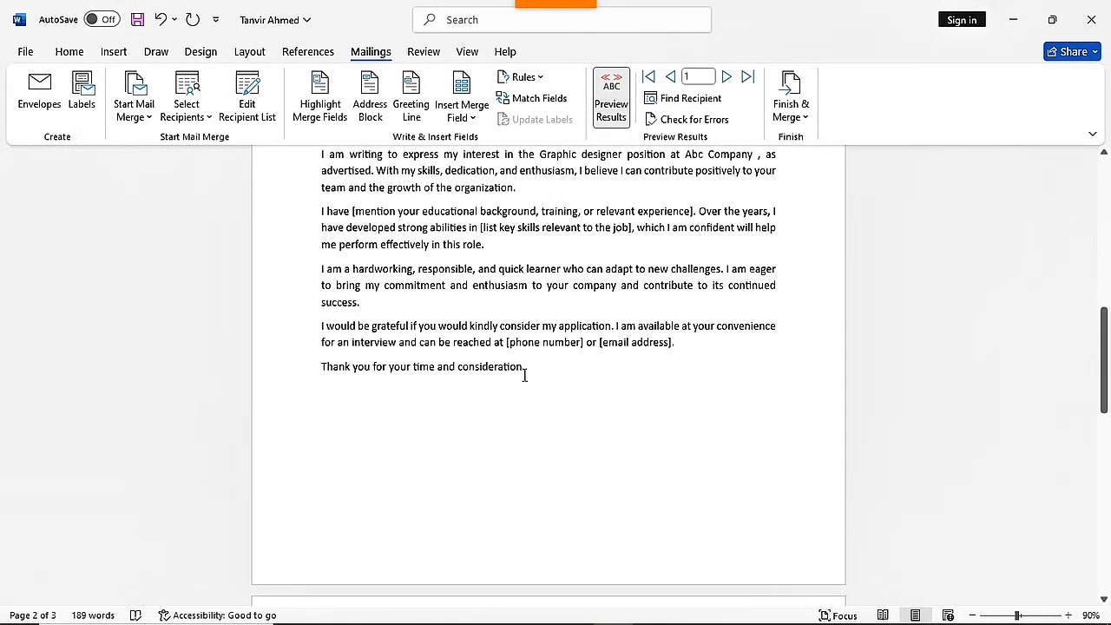
{"action": "scroll", "coordinate": [316, 529], "scroll_direction": "down", "scroll_amount": 3}
{"action": "left_click", "coordinate": [317, 538]}
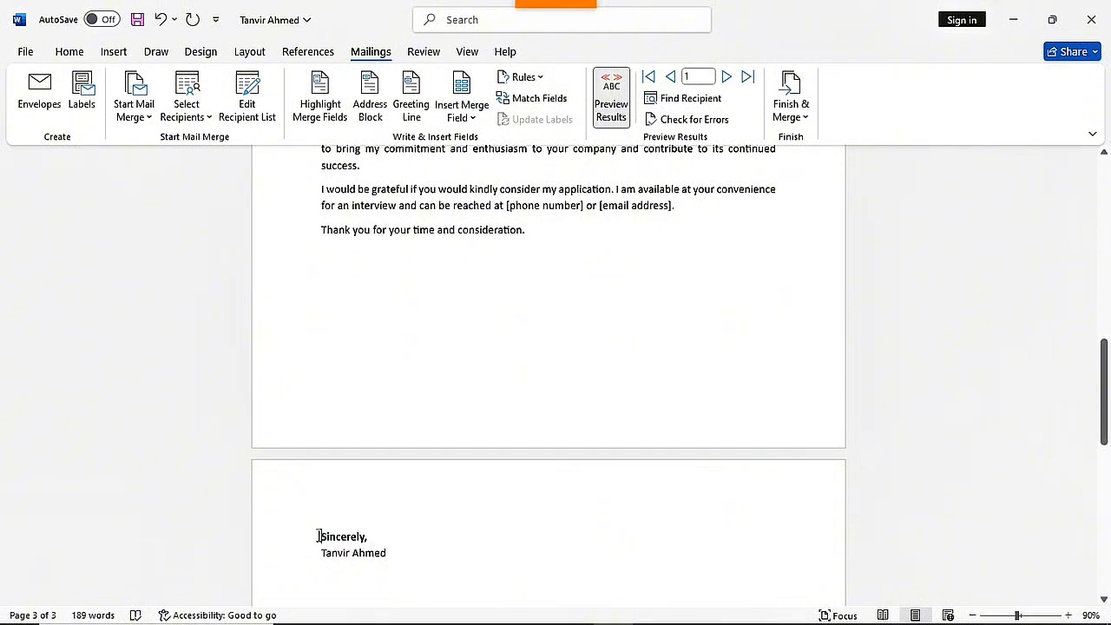
{"action": "key", "text": "BackSpace"}
{"action": "key", "text": "Return"}
Step: Check the cleaned-up envelope and letter, and merge all records again into individual editable documents
{"action": "scroll", "coordinate": [426, 373], "scroll_direction": "up", "scroll_amount": 3}
{"action": "scroll", "coordinate": [513, 435], "scroll_direction": "up", "scroll_amount": 6}
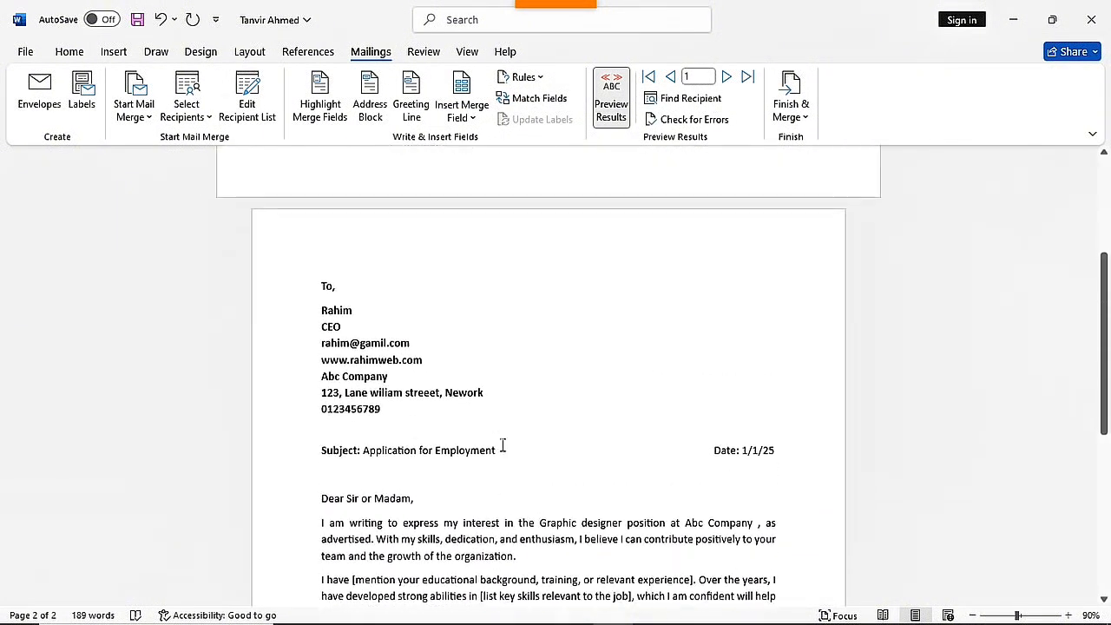
{"action": "scroll", "coordinate": [483, 437], "scroll_direction": "up", "scroll_amount": 5}
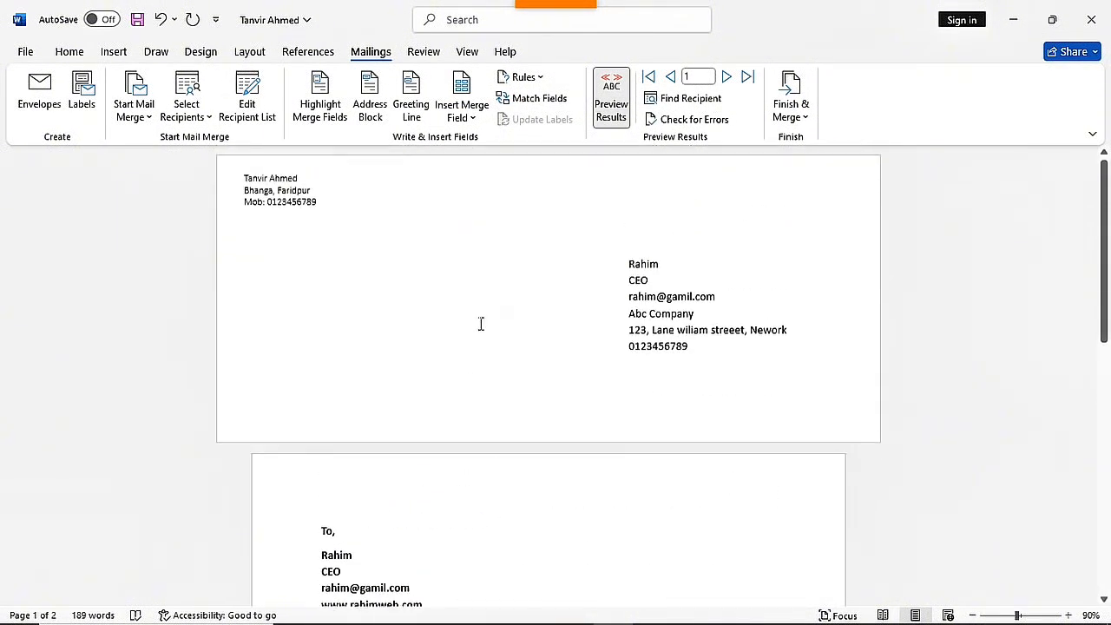
{"action": "scroll", "coordinate": [699, 339], "scroll_direction": "down", "scroll_amount": 8}
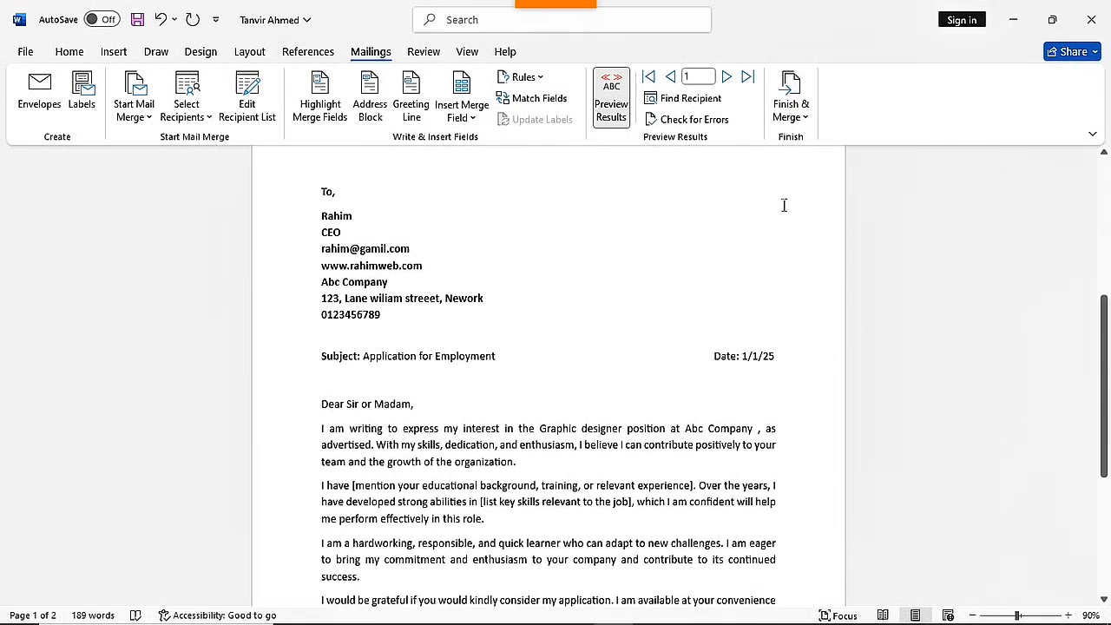
{"action": "left_click", "coordinate": [801, 116]}
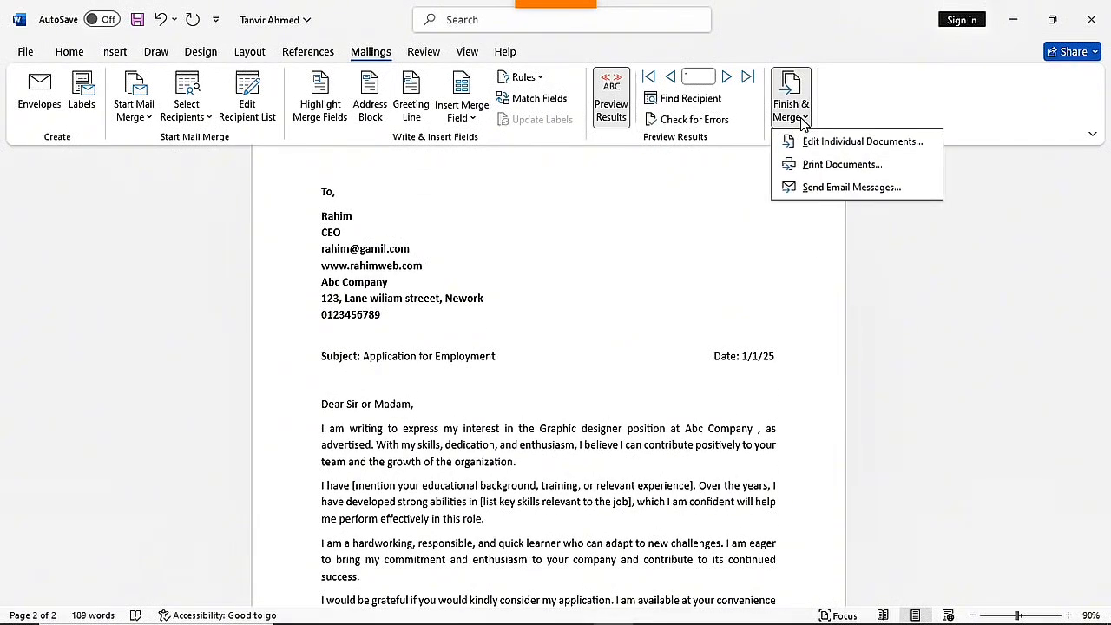
{"action": "left_click", "coordinate": [850, 144]}
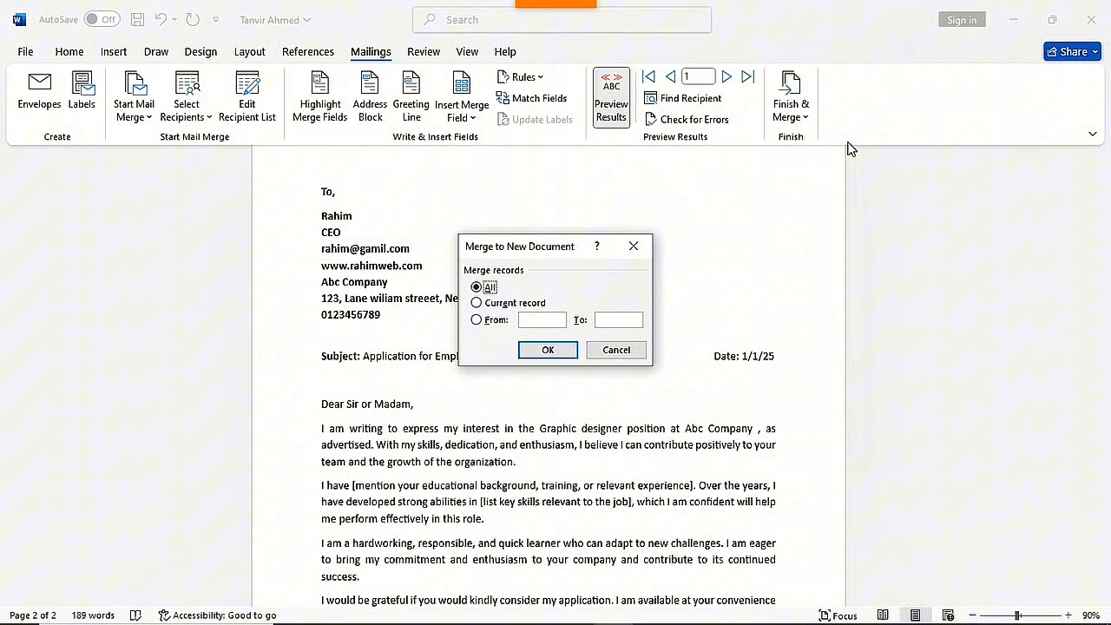
{"action": "left_click", "coordinate": [559, 350]}
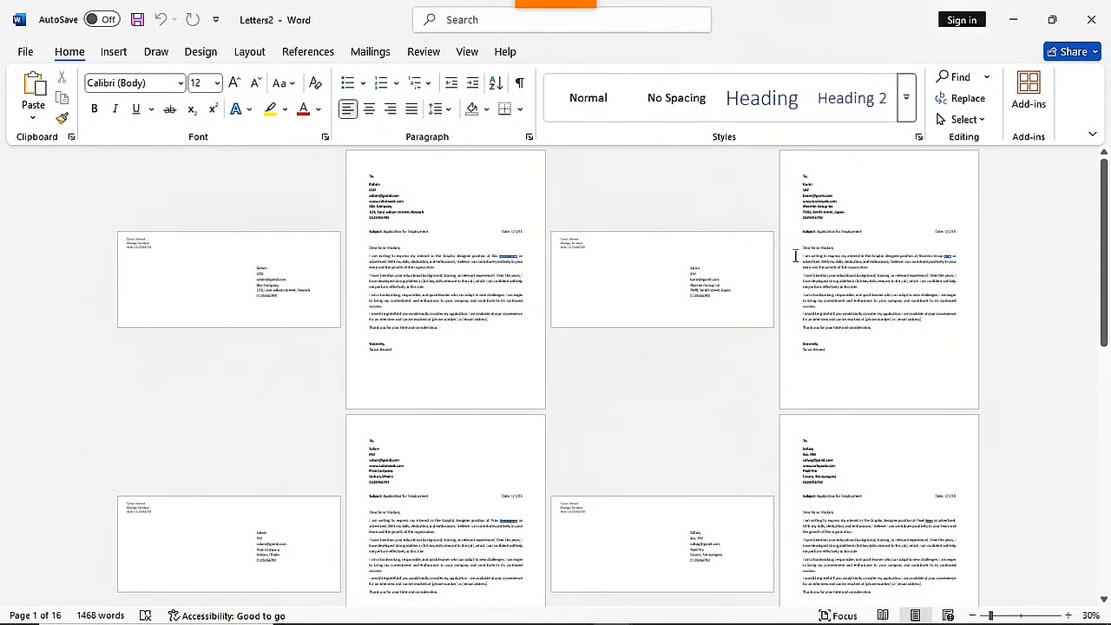
Step: Examine the newly merged envelopes and letters of all recipients in the multi-page overview
{"action": "scroll", "coordinate": [466, 434], "scroll_direction": "down", "scroll_amount": 5}
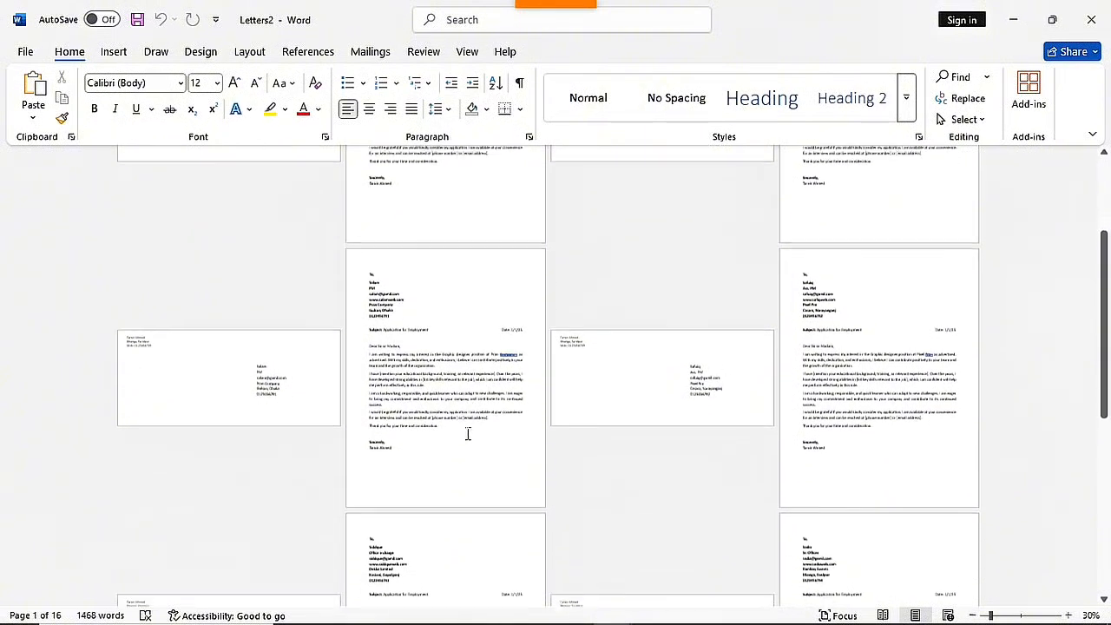
{"action": "scroll", "coordinate": [441, 444], "scroll_direction": "down", "scroll_amount": 3}
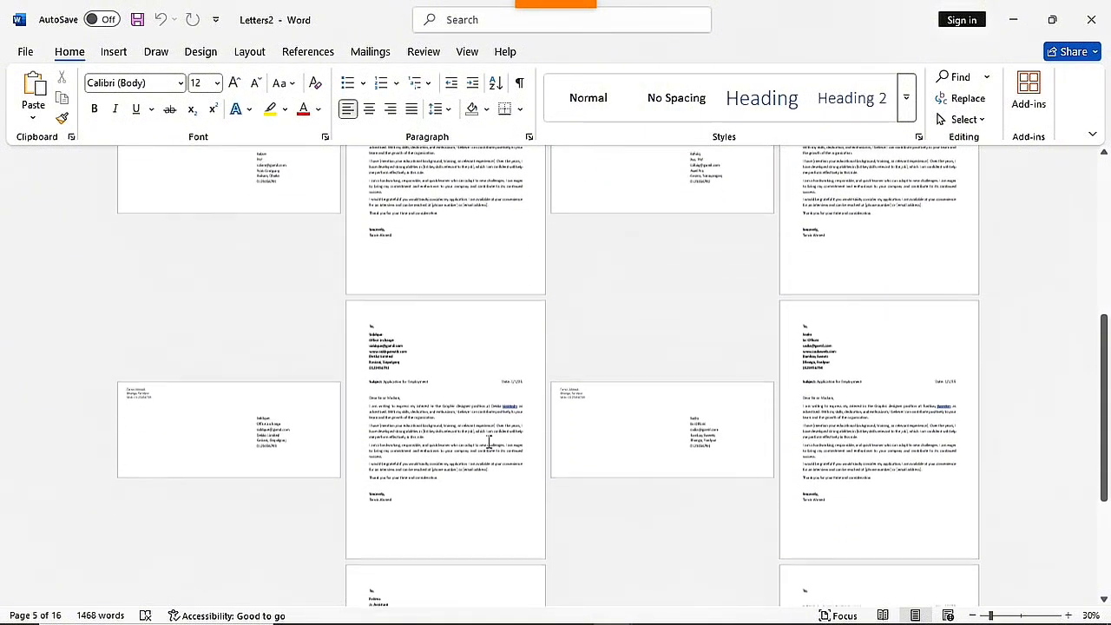
{"action": "scroll", "coordinate": [729, 425], "scroll_direction": "down", "scroll_amount": 3}
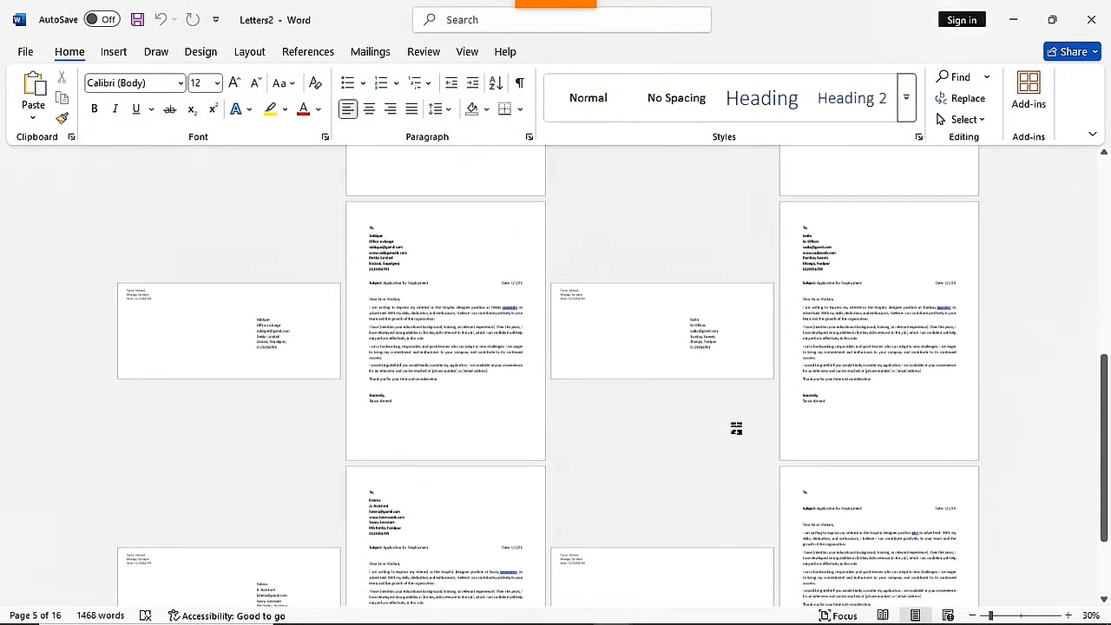
{"action": "scroll", "coordinate": [733, 432], "scroll_direction": "down", "scroll_amount": 2}
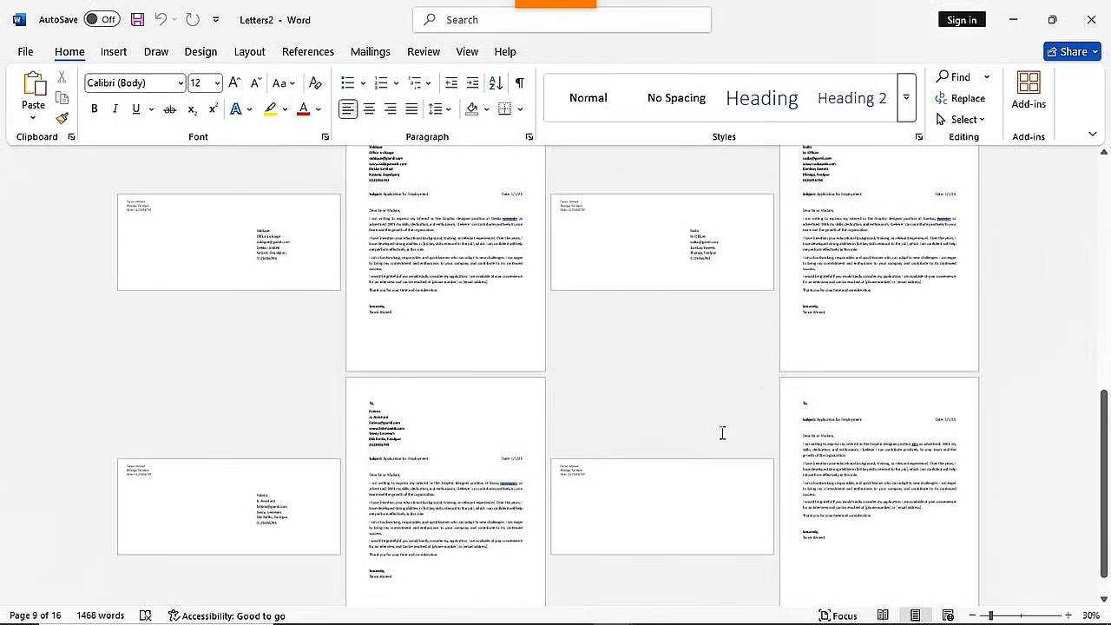
{"action": "scroll", "coordinate": [721, 434], "scroll_direction": "down", "scroll_amount": 1}
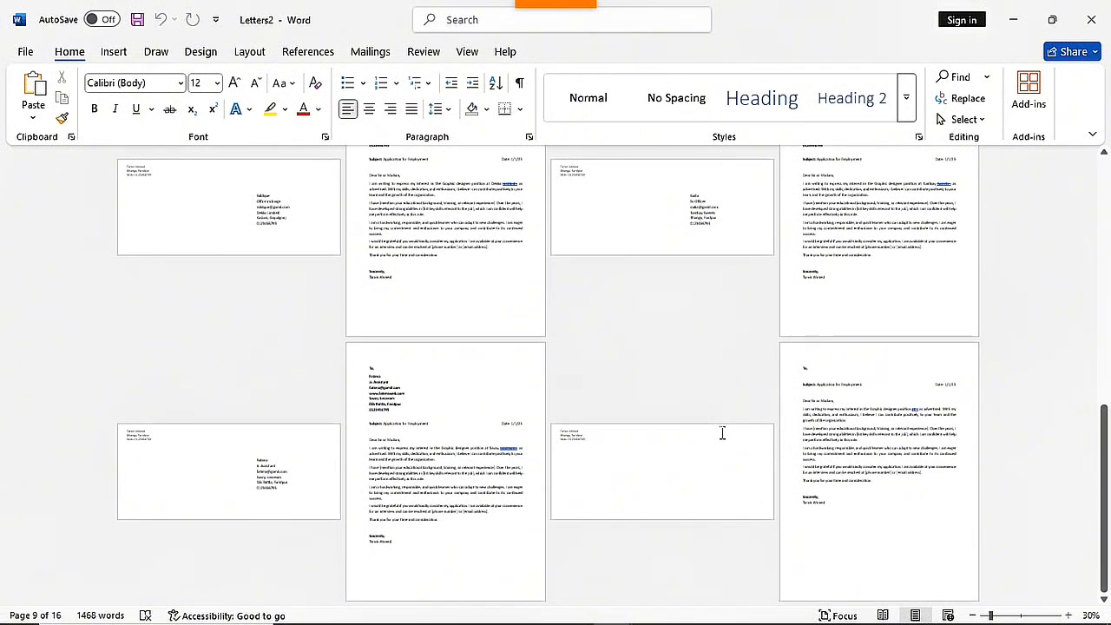
{"action": "scroll", "coordinate": [725, 430], "scroll_direction": "up", "scroll_amount": 3}
{"action": "scroll", "coordinate": [699, 435], "scroll_direction": "up", "scroll_amount": 6}
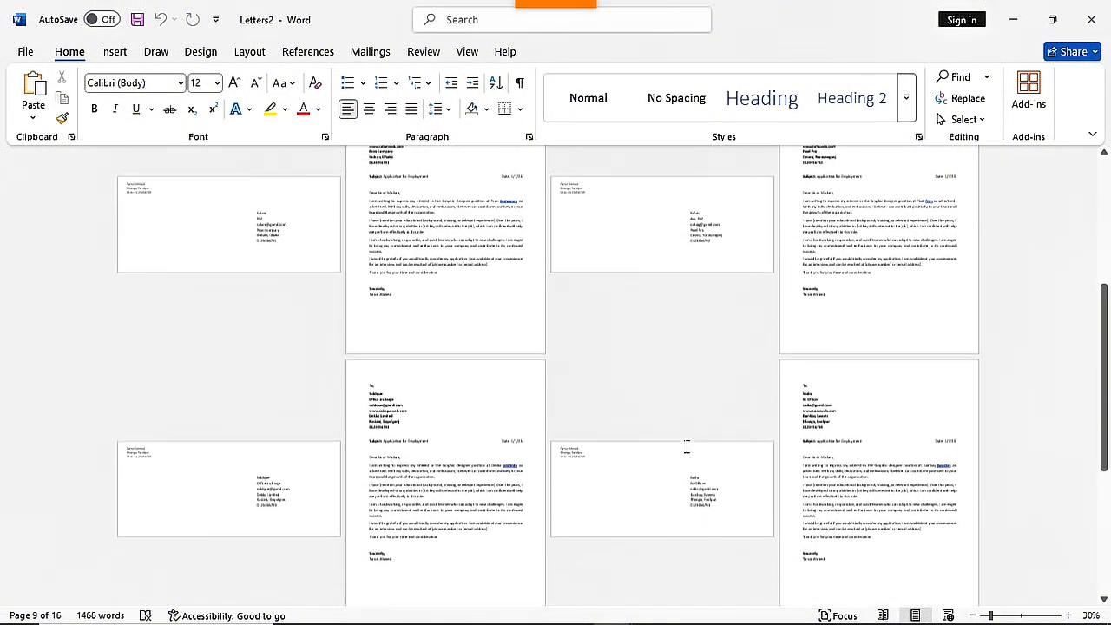
Step: Enlarge the merged document to 80% zoom, check individual envelopes and letters, and bring up the mailing tools
{"action": "left_click", "coordinate": [1068, 615]}
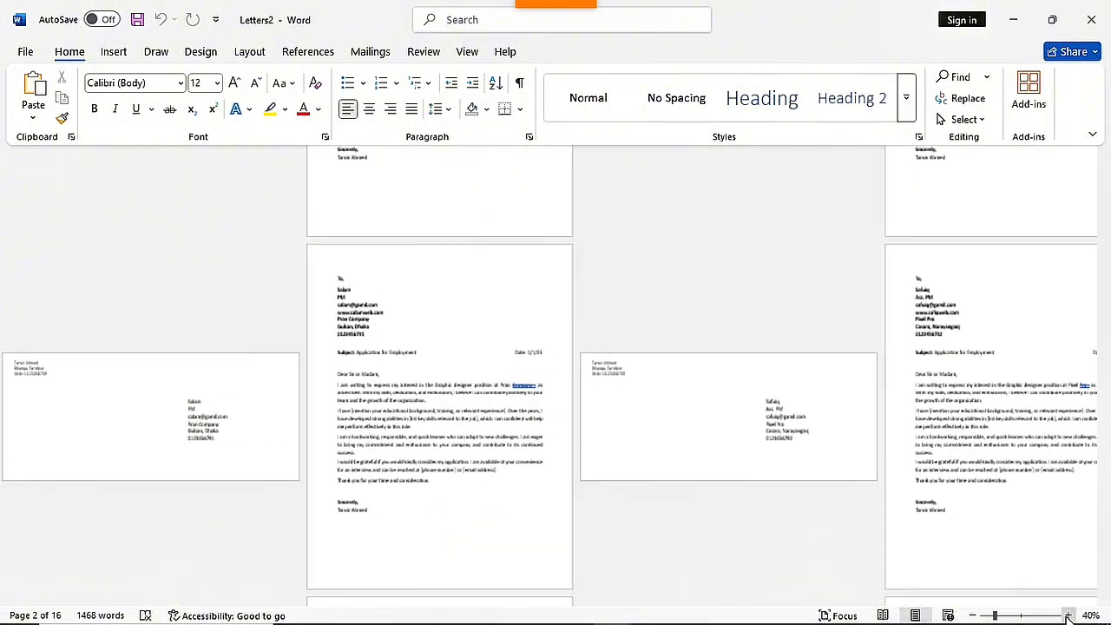
{"action": "left_click", "coordinate": [1068, 615]}
{"action": "left_click", "coordinate": [1067, 614]}
{"action": "left_click", "coordinate": [1068, 614]}
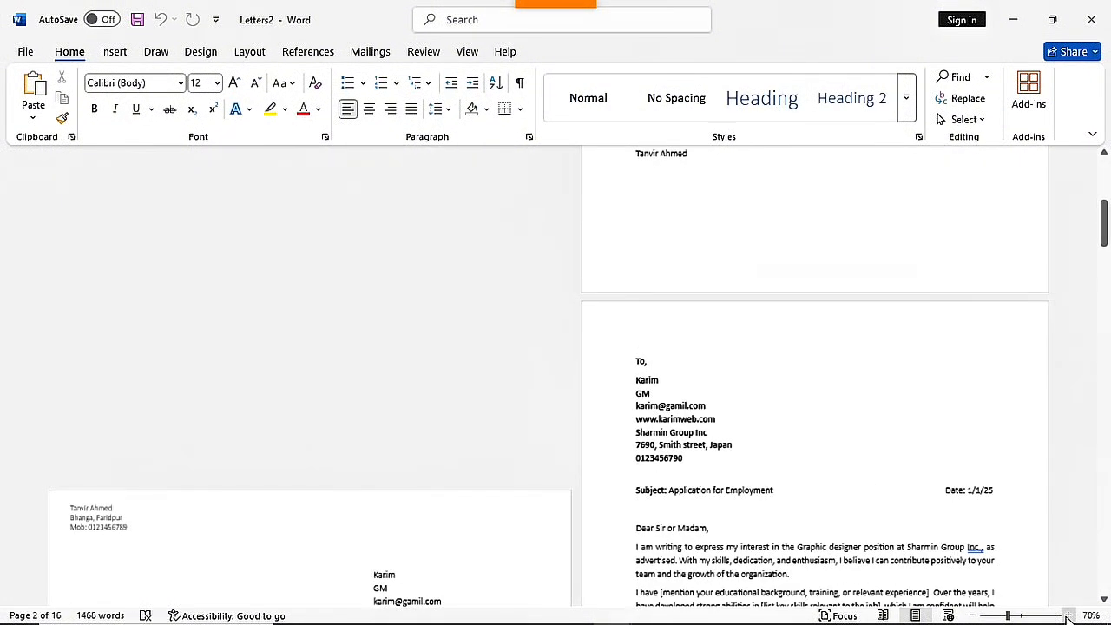
{"action": "left_click", "coordinate": [1067, 615]}
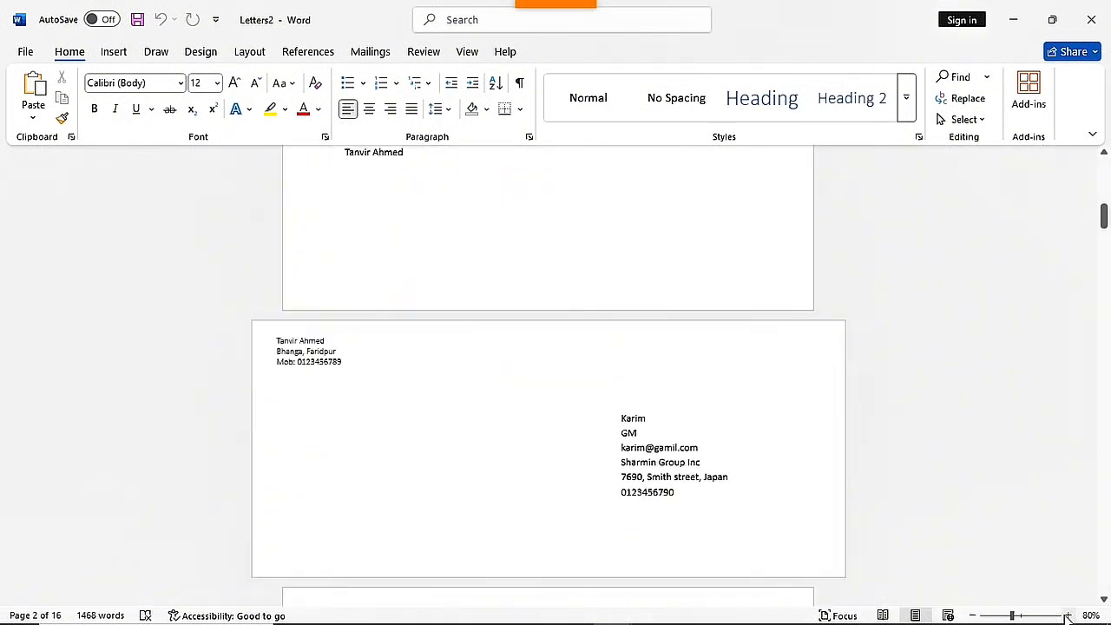
{"action": "scroll", "coordinate": [790, 420], "scroll_direction": "up", "scroll_amount": 10}
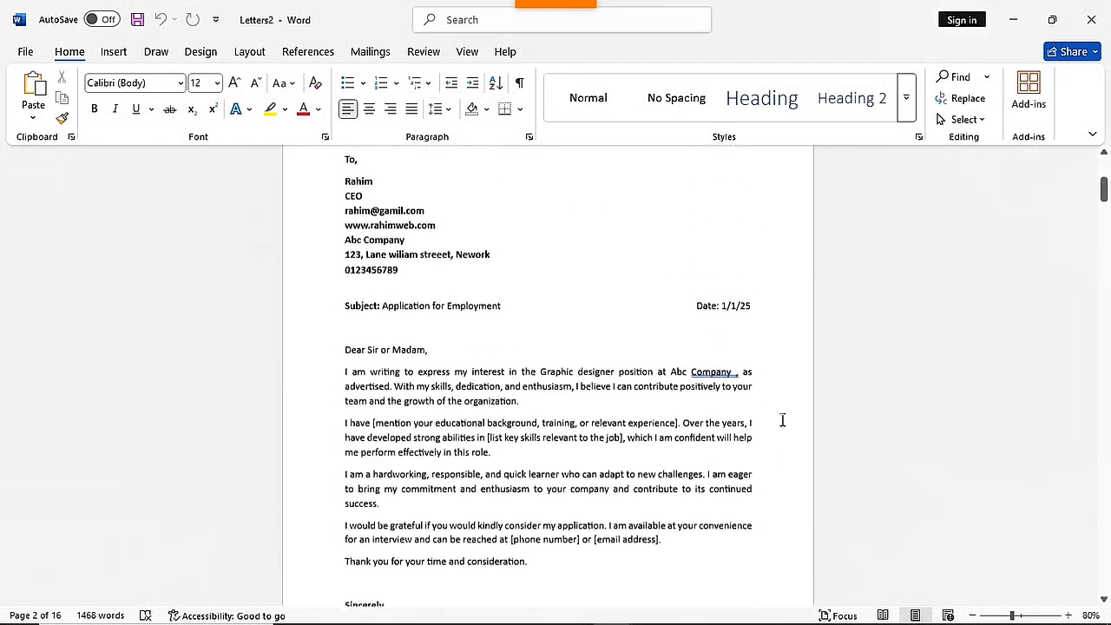
{"action": "scroll", "coordinate": [778, 425], "scroll_direction": "up", "scroll_amount": 2}
{"action": "left_click_drag", "start_coordinate": [1104, 179], "coordinate": [1106, 351]}
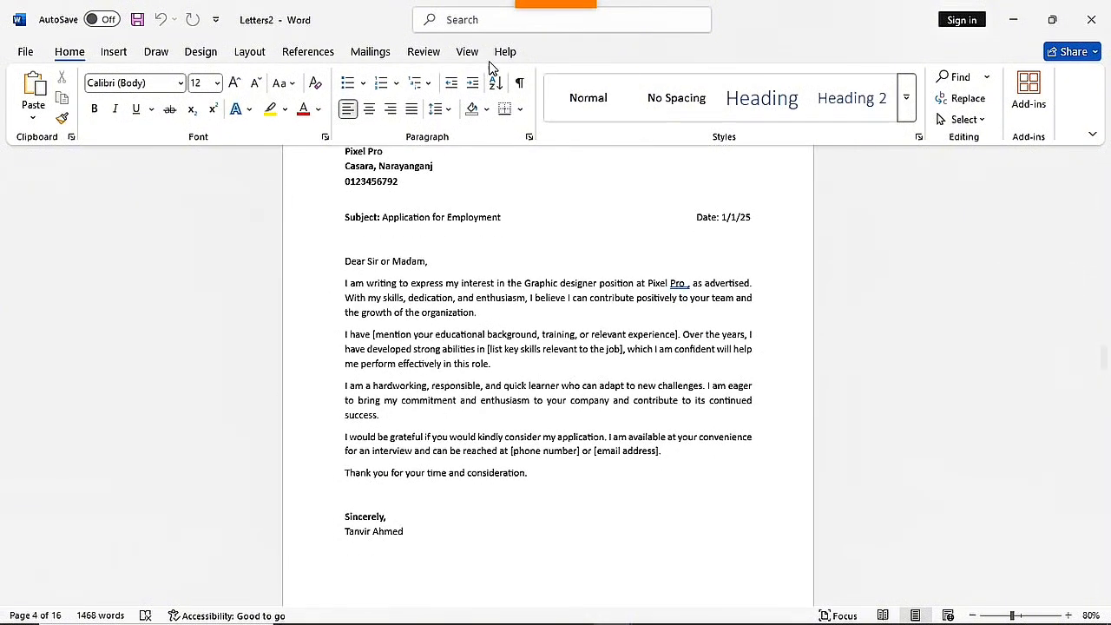
{"action": "left_click", "coordinate": [384, 52]}
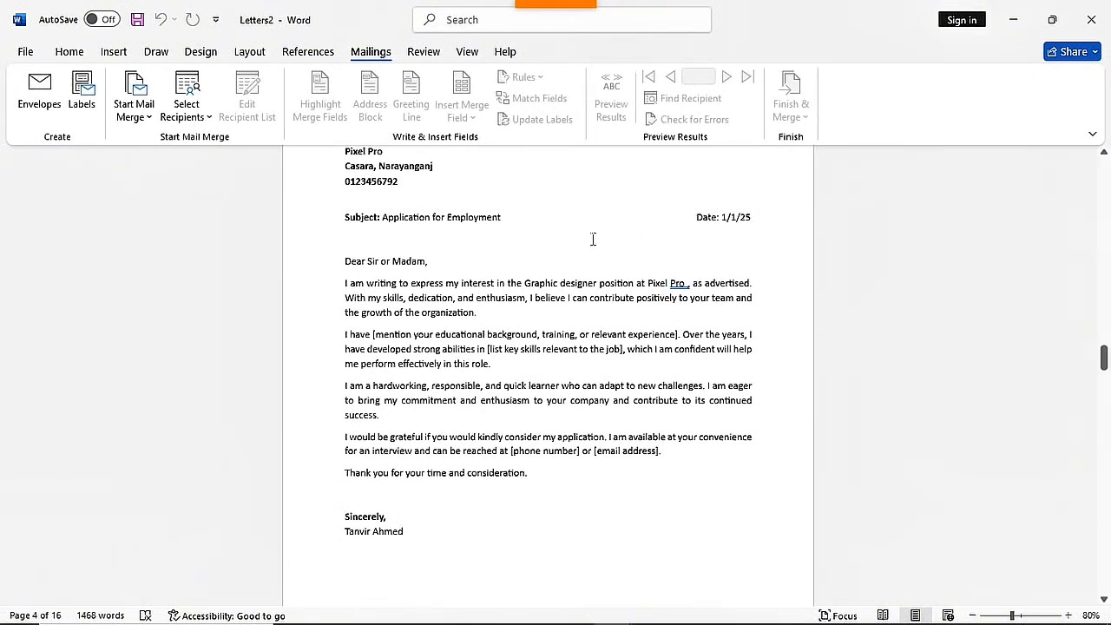